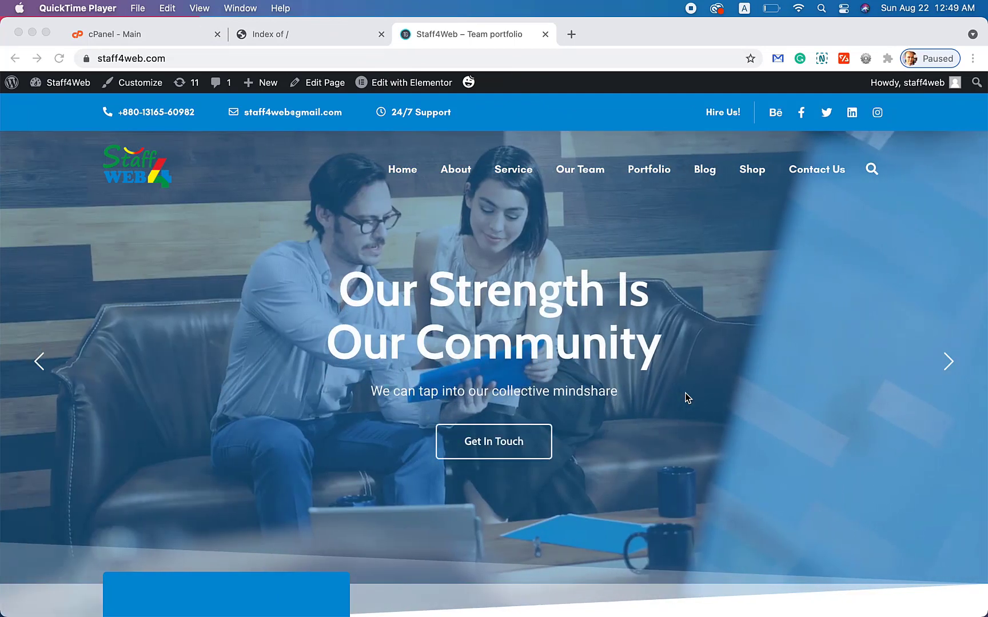
Review the staff4web.com home page from header to footer and check the directory index of sitadevelopers.net.
scroll(685, 398, down, 15)
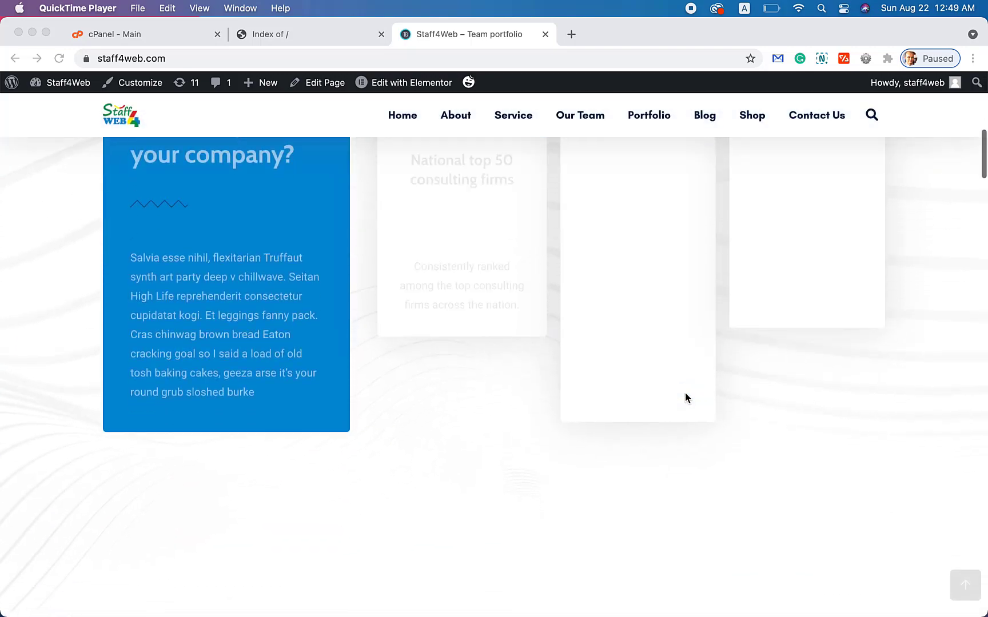
scroll(686, 398, down, 15)
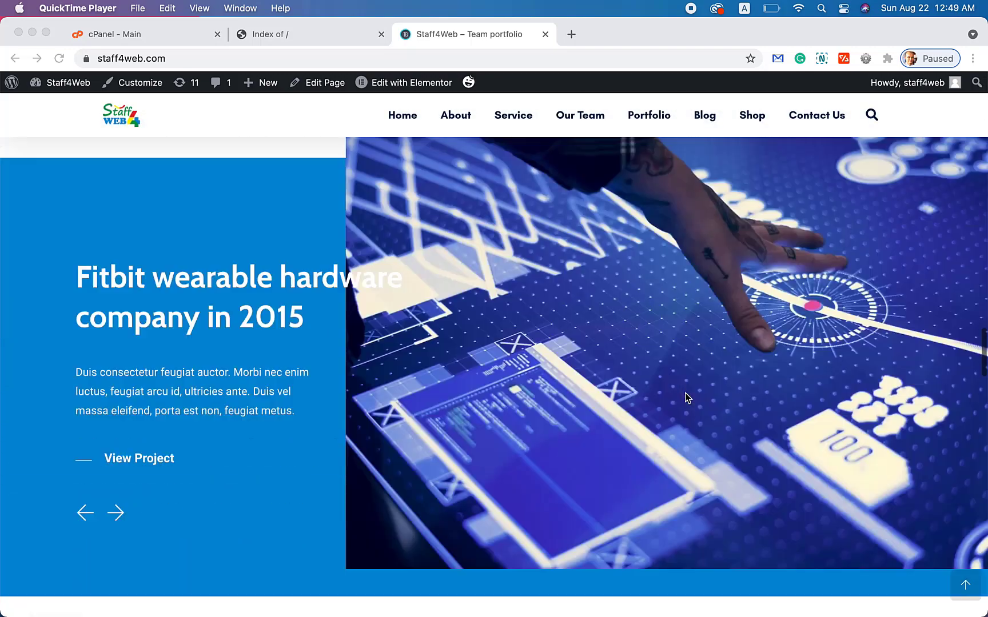
scroll(684, 392, down, 15)
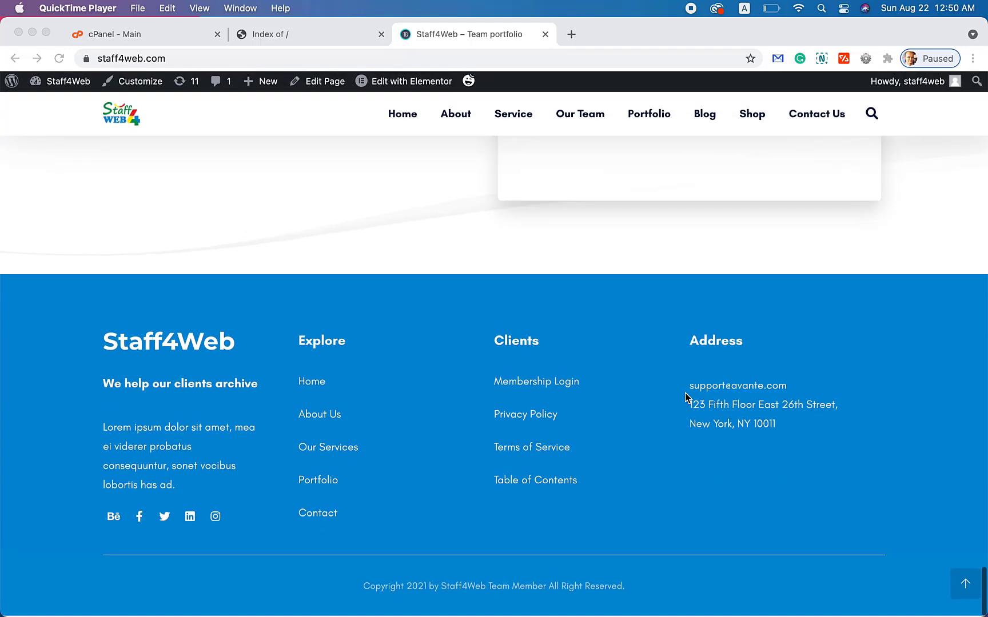
scroll(636, 456, up, 20)
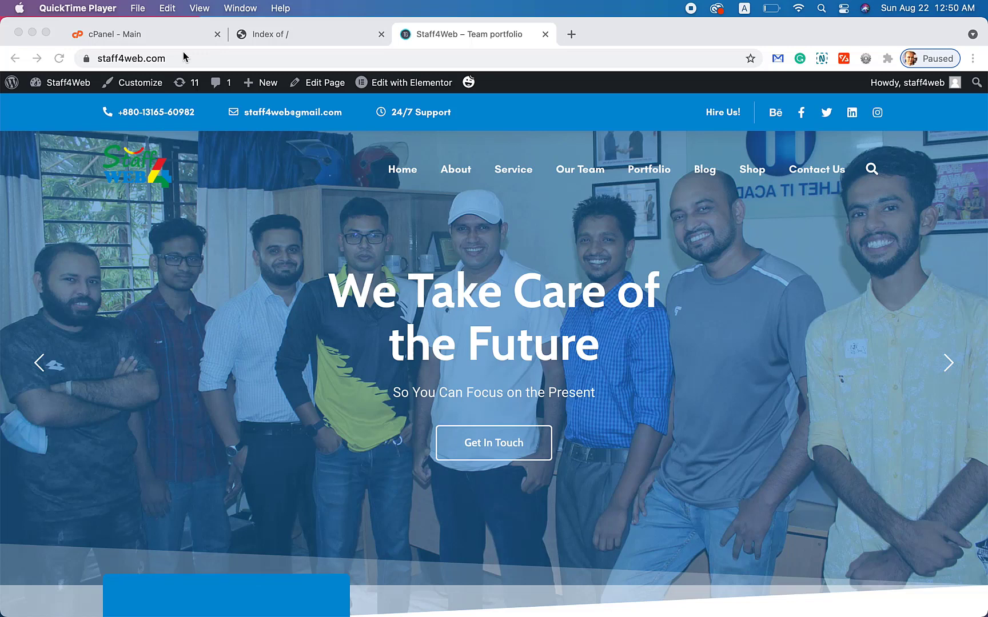
click(280, 37)
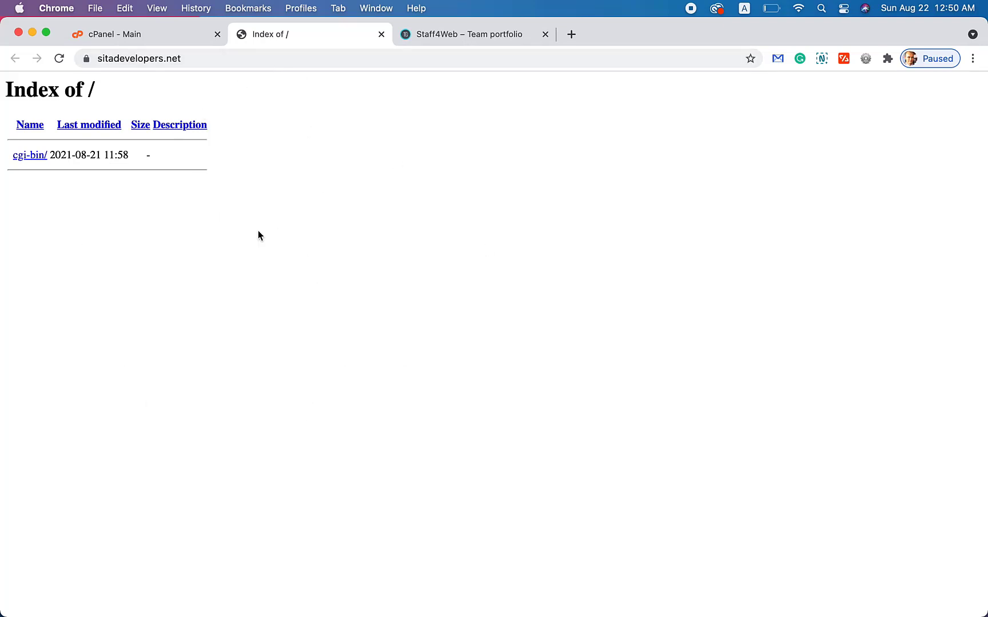
click(480, 39)
scroll(441, 282, down, 5)
scroll(441, 282, down, 15)
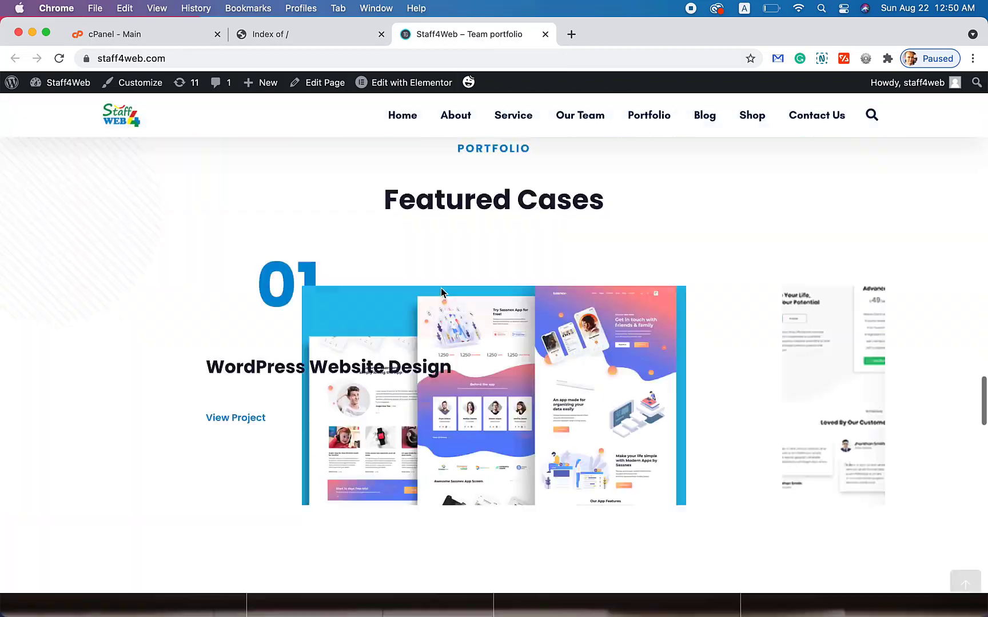
scroll(440, 289, up, 8)
scroll(441, 293, up, 2)
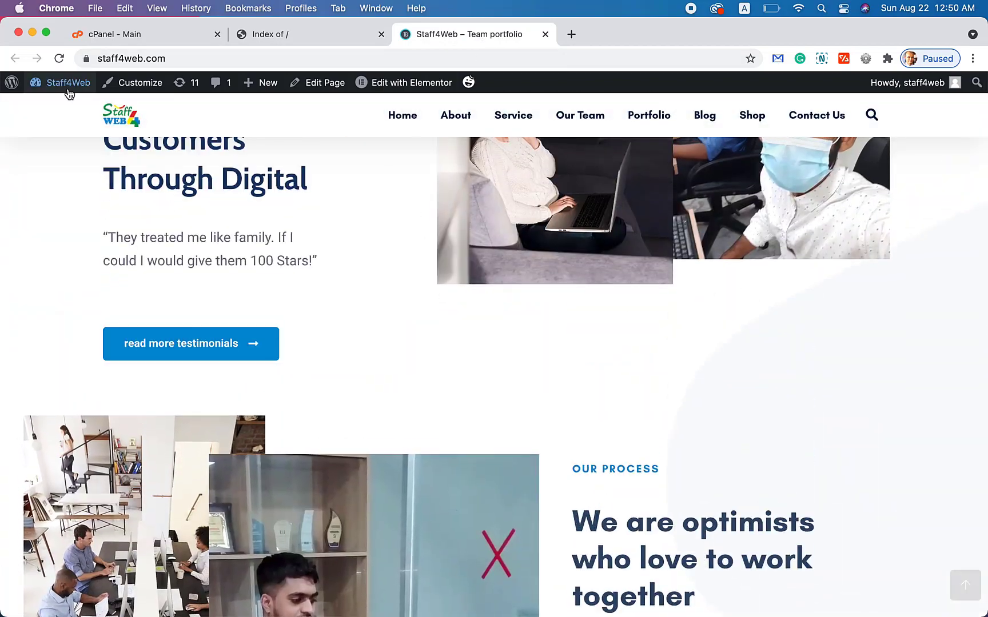
Open the Staff4Web dashboard and log in to WordPress with the saved credentials.
mouse_move(67, 87)
click(66, 109)
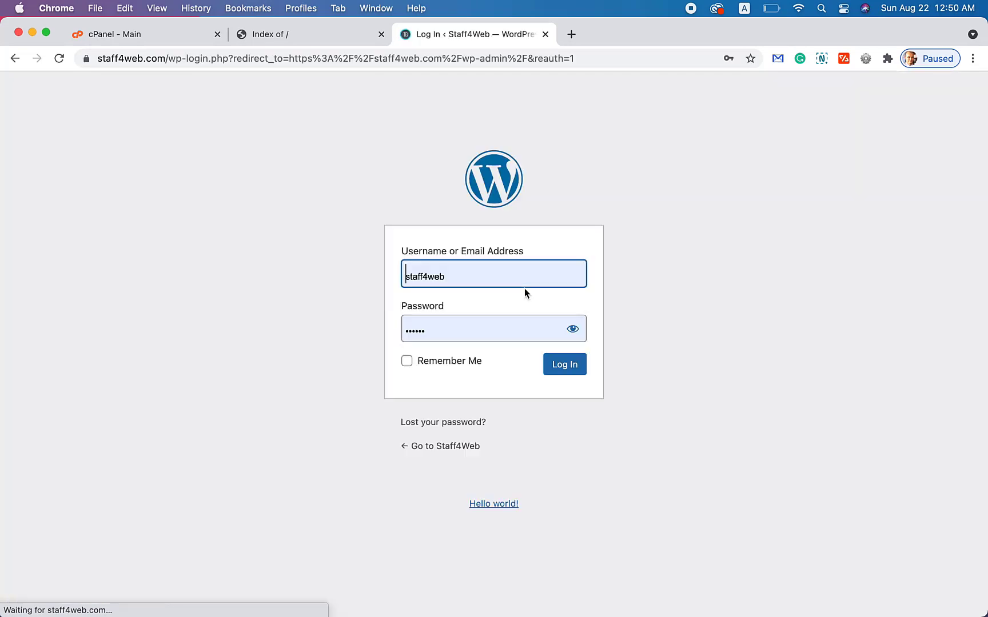
click(565, 375)
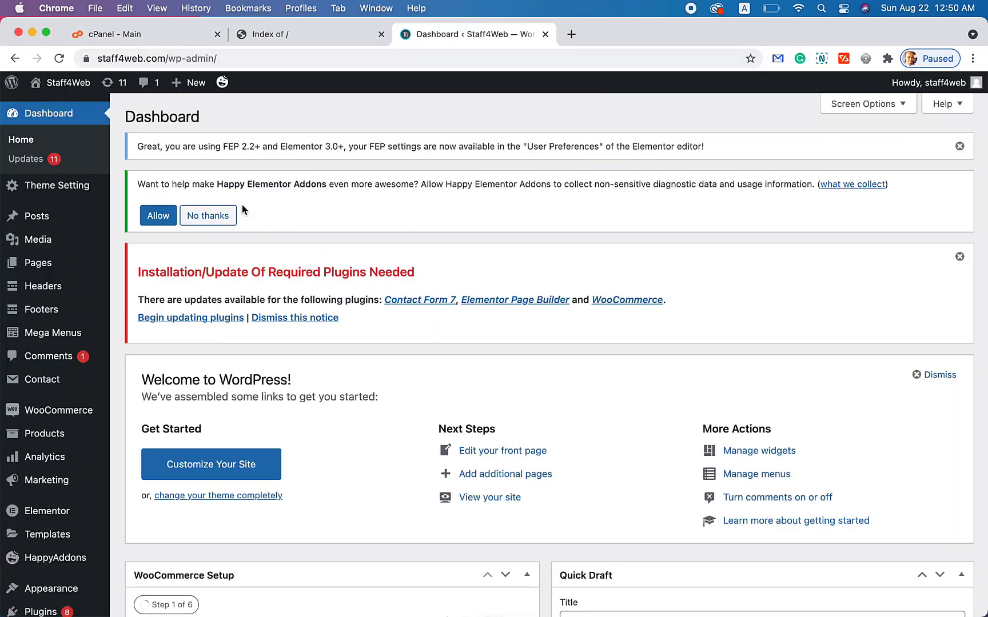
Open the page for adding new WordPress plugins and make its plugin search ready for input.
scroll(200, 343, down, 6)
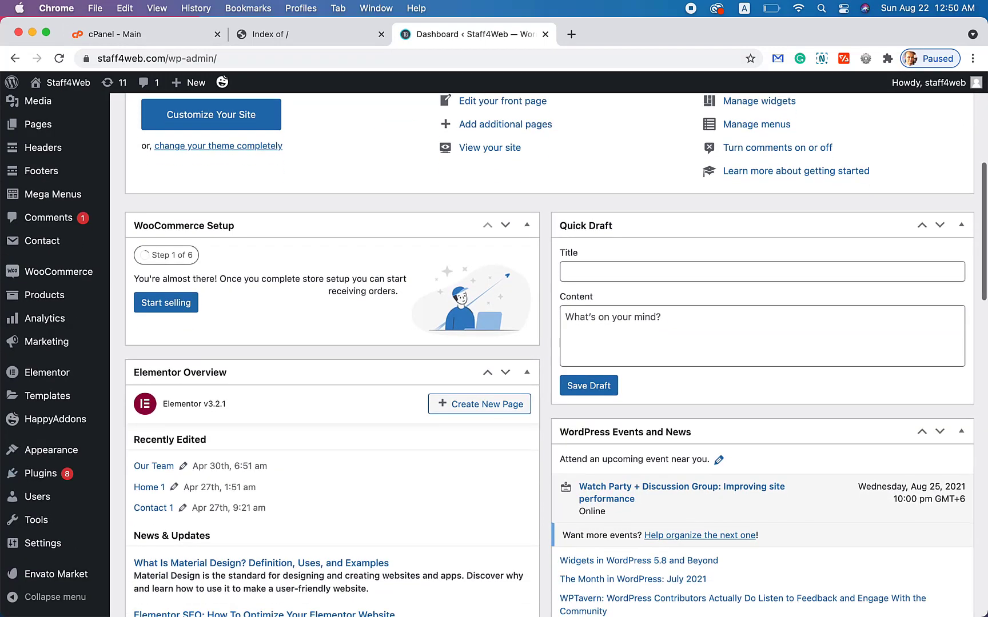
mouse_move(57, 473)
click(143, 476)
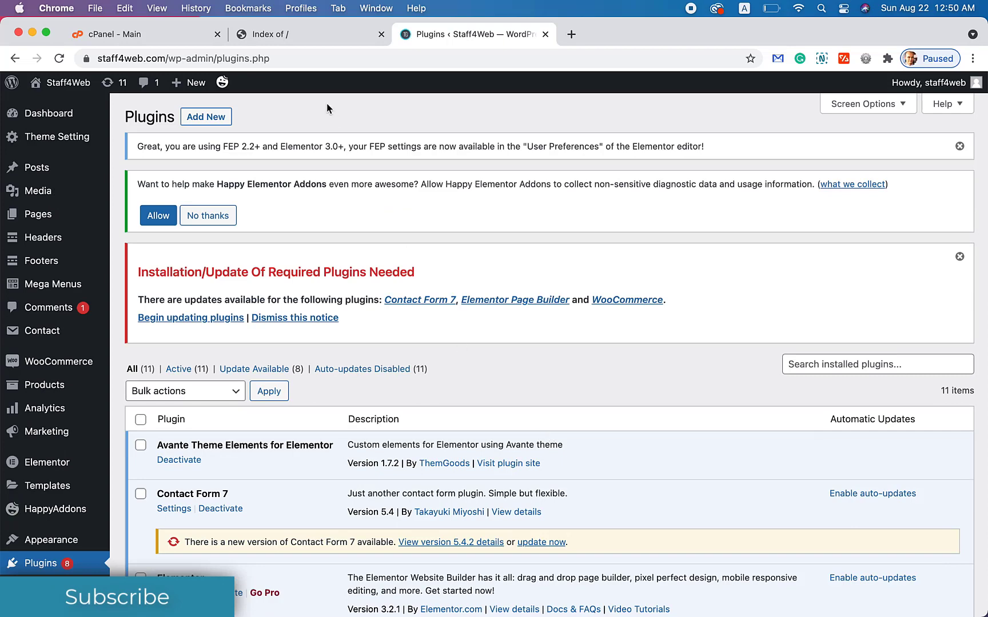
click(212, 118)
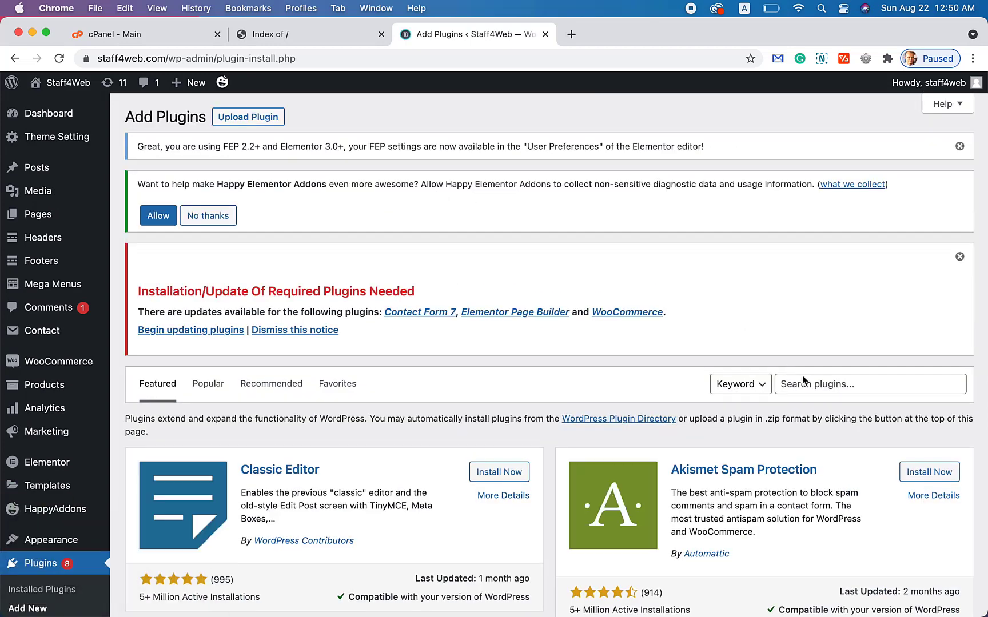
click(806, 382)
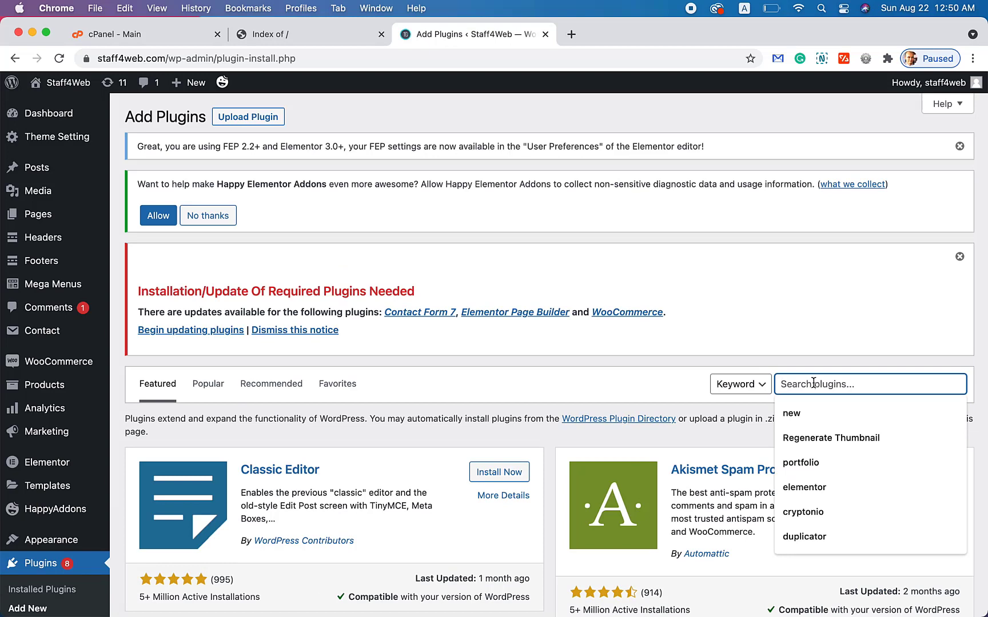
text(cl)
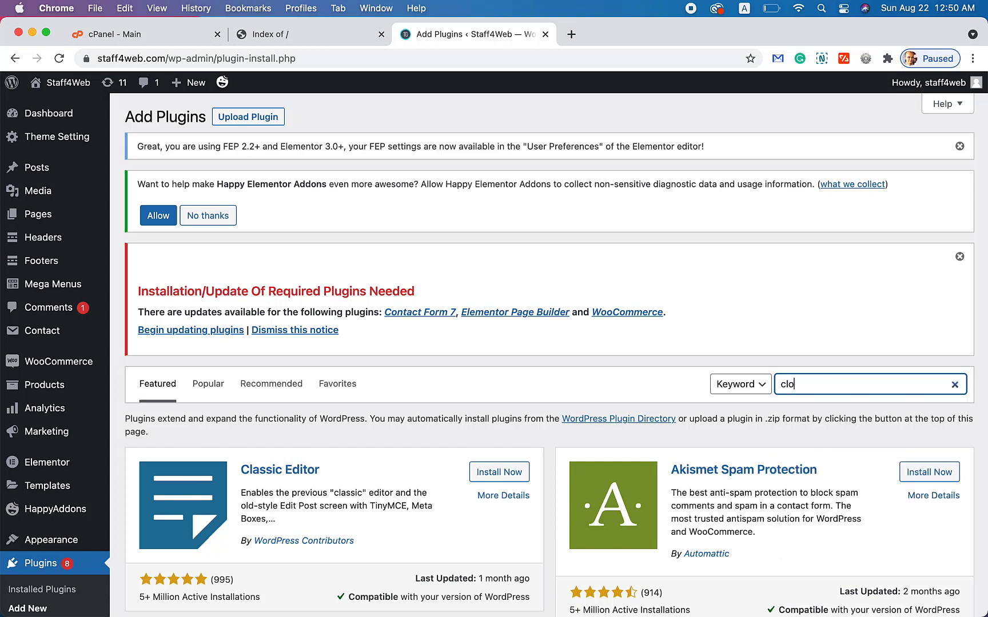
text(o)
key(BackSpace)
key(BackSpace)
key(BackSpace)
Search the plugin directory for "duplicator".
text(du)
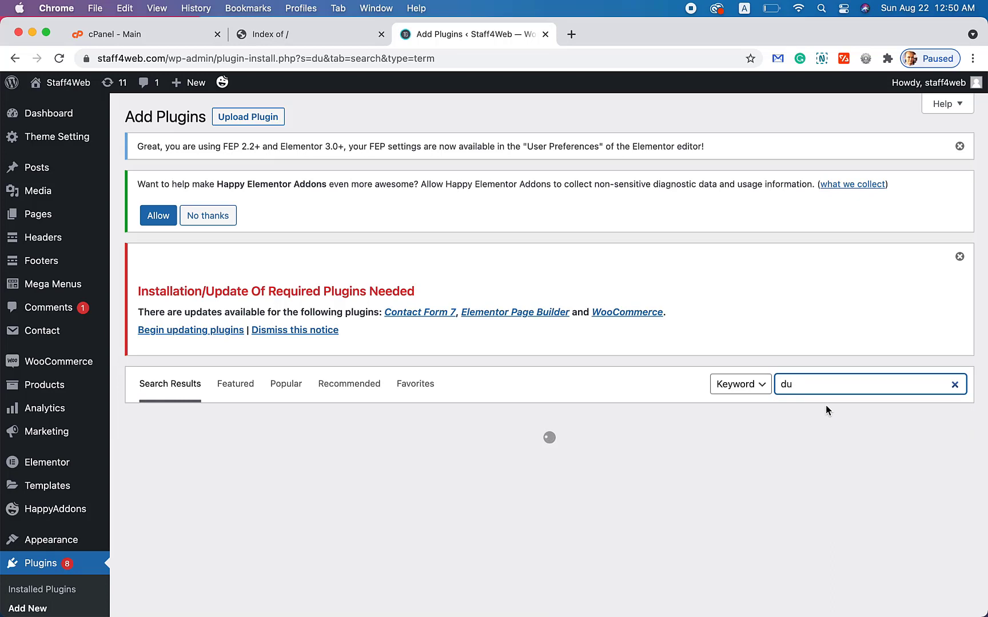
text(pli)
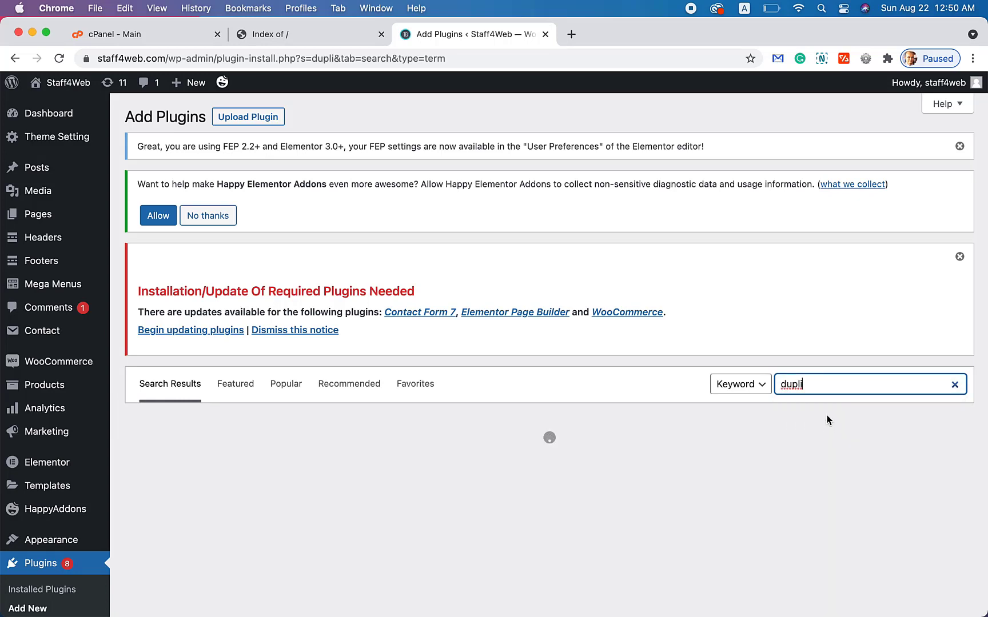
text(cator)
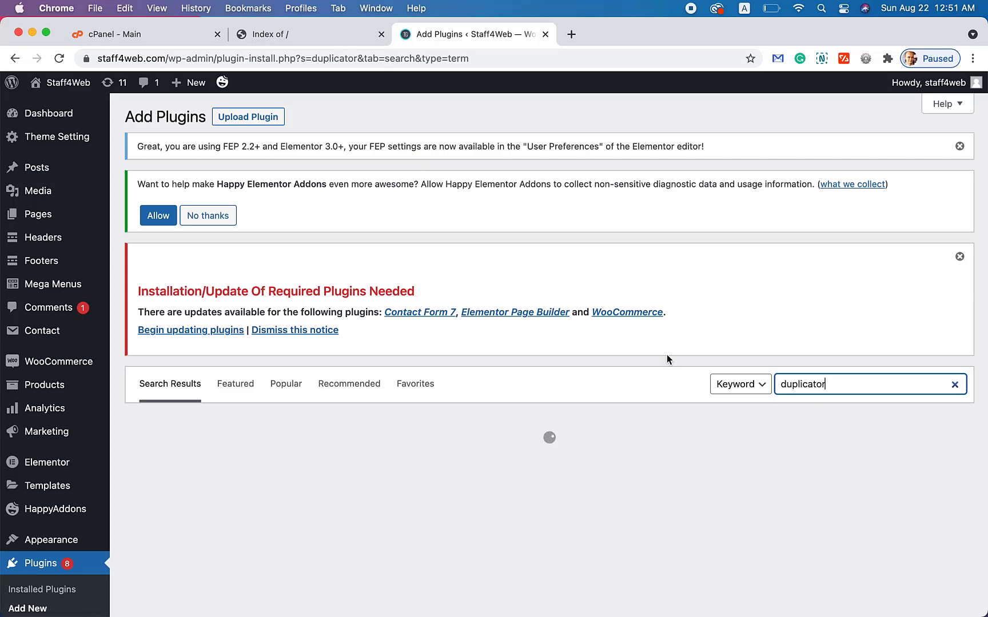
Install and activate the plugin Duplicator – WordPress Migration Plugin.
scroll(667, 359, down, 3)
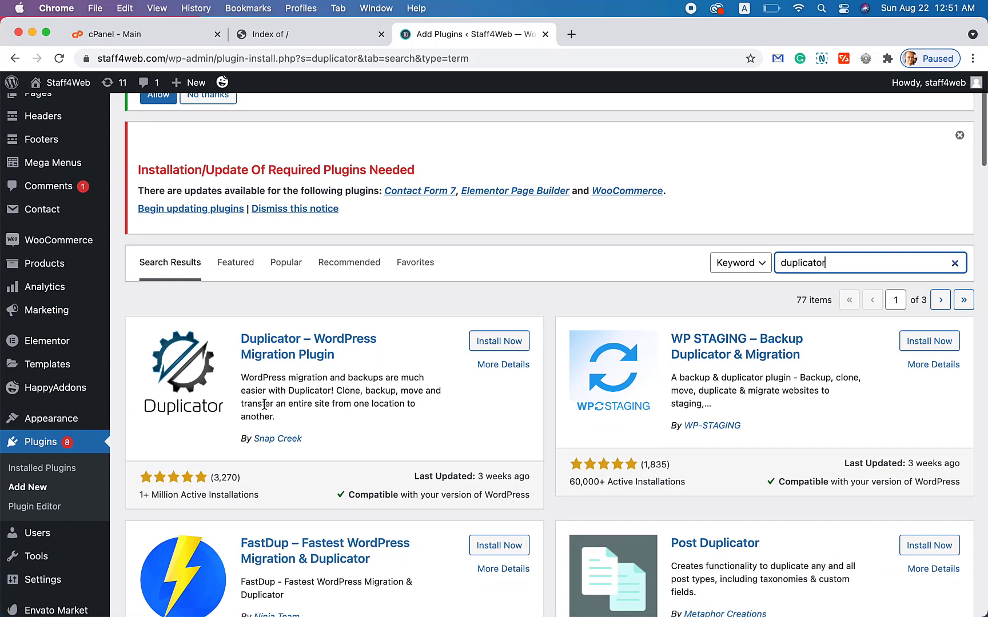
click(497, 343)
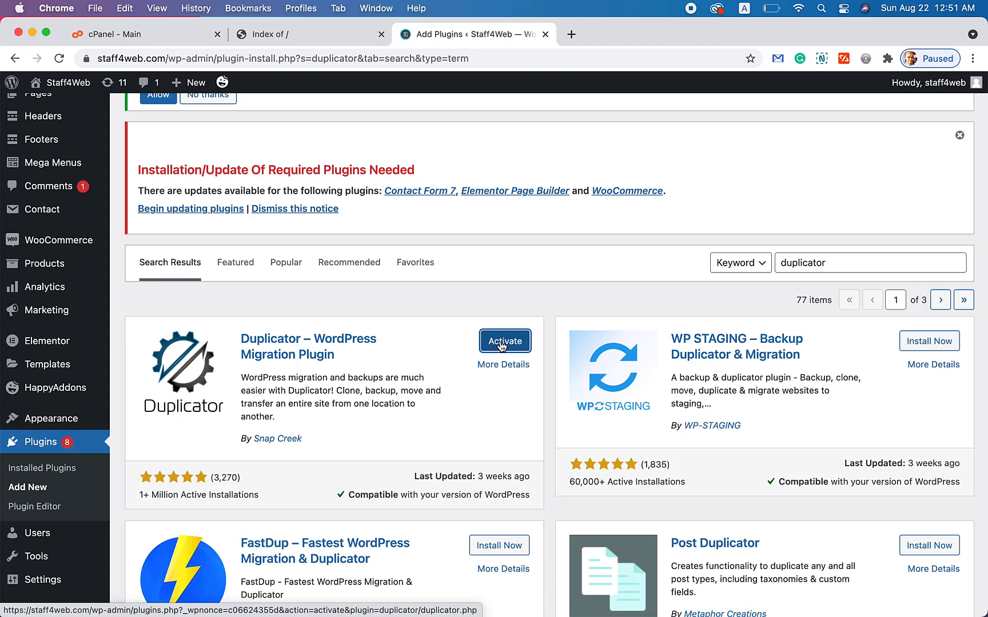
click(501, 345)
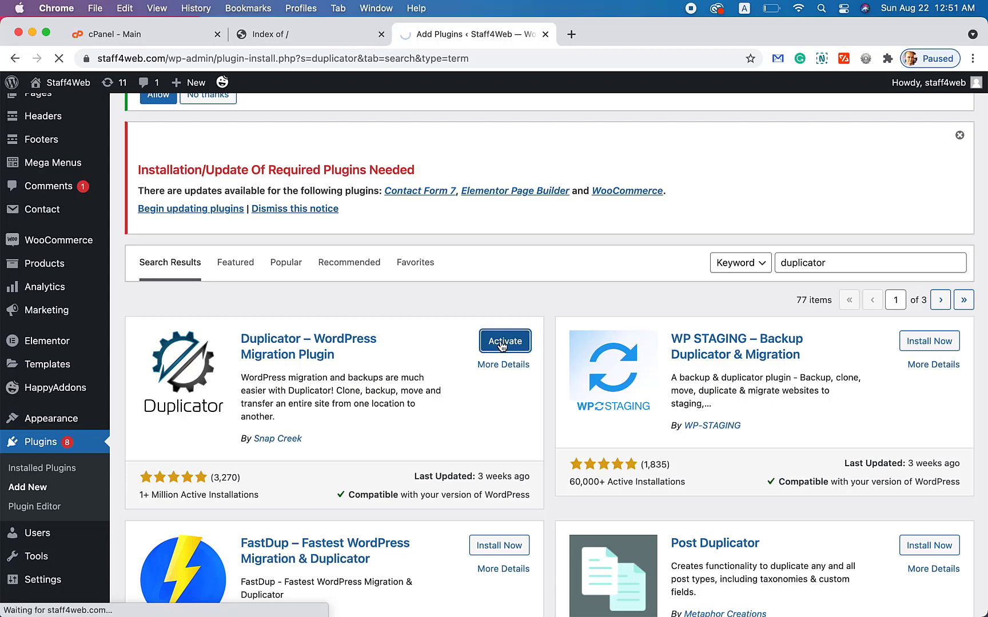
Open the Packages page of the Duplicator plugin.
scroll(501, 346, down, 5)
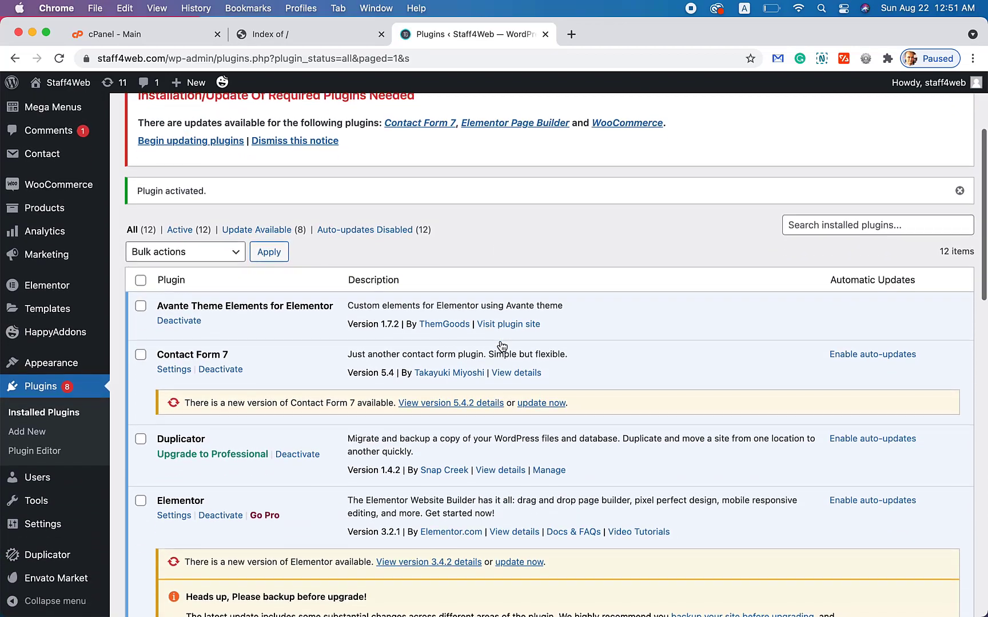
scroll(502, 346, down, 15)
mouse_move(79, 552)
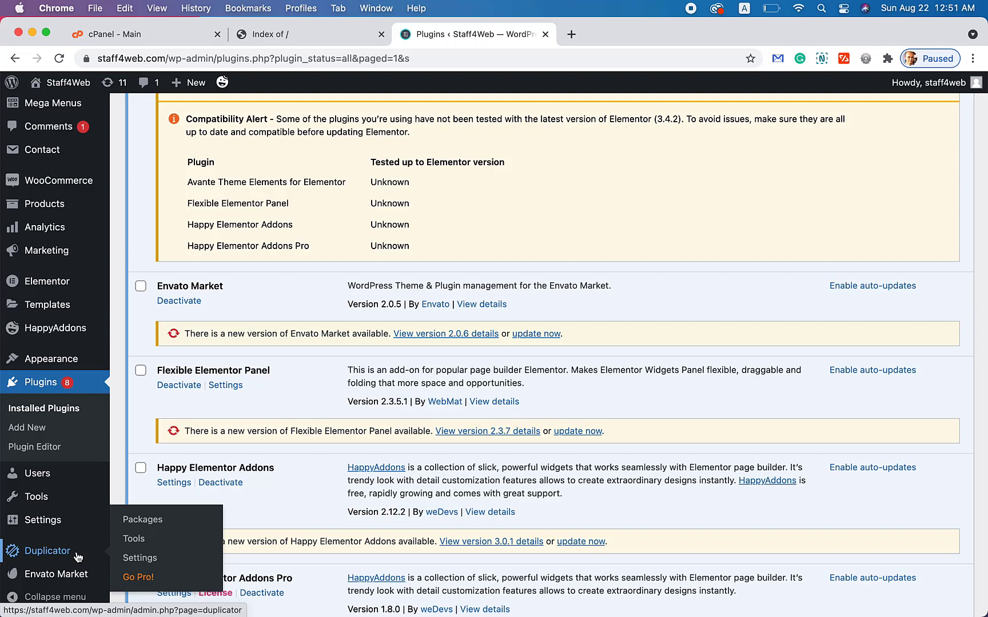
click(137, 520)
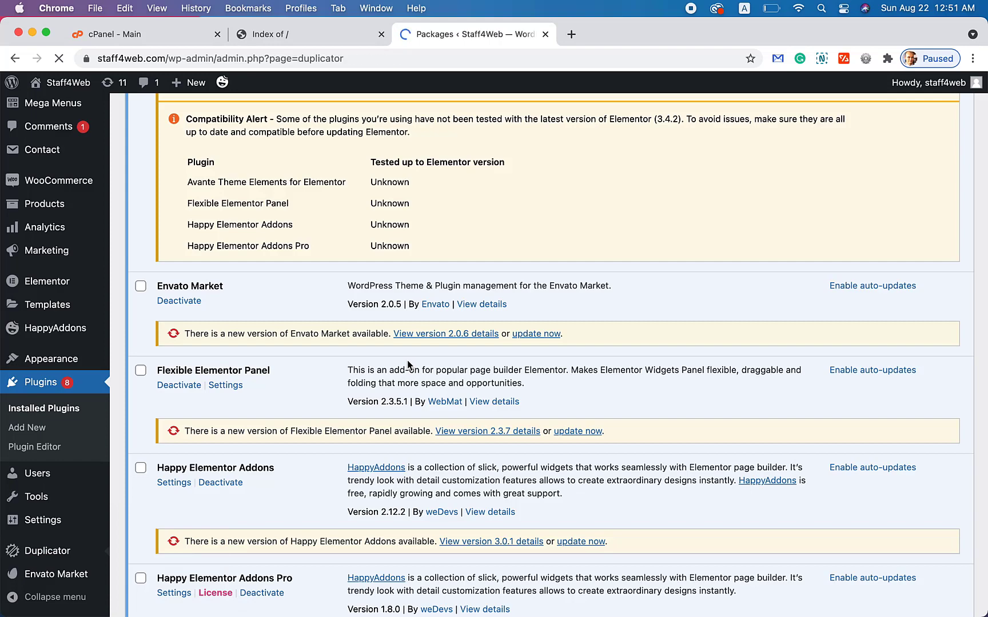
Create a new Duplicator package with the default name 20210821_staff4web and setup, and start the system scan.
scroll(407, 364, down, 5)
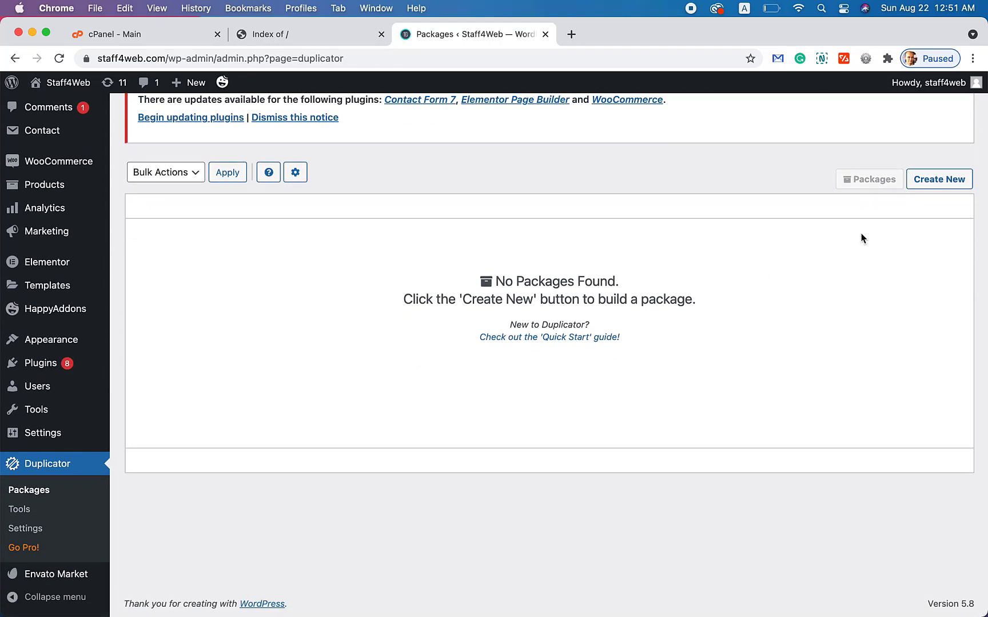
click(944, 189)
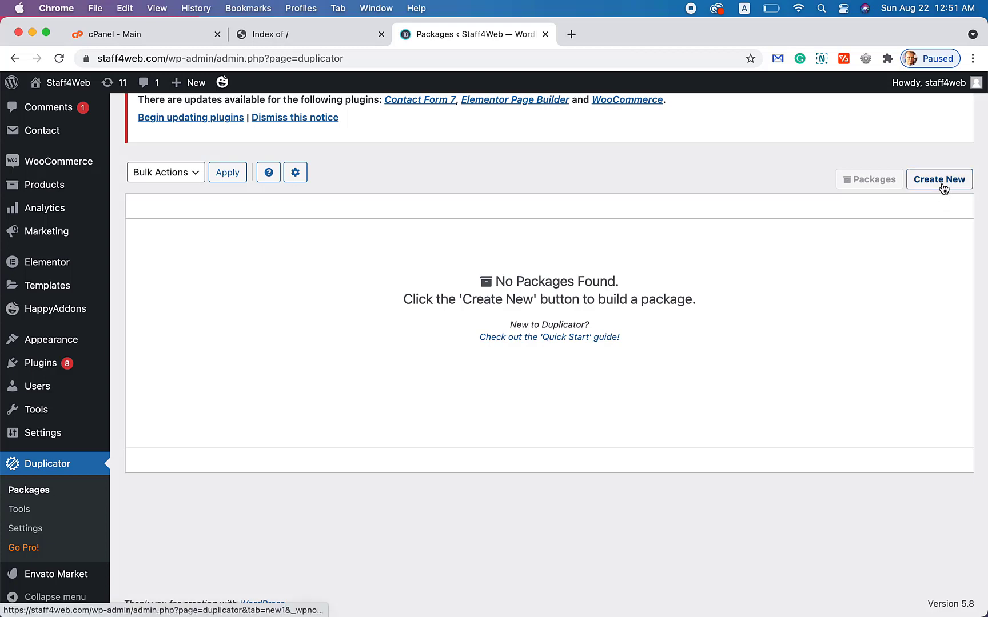
click(944, 190)
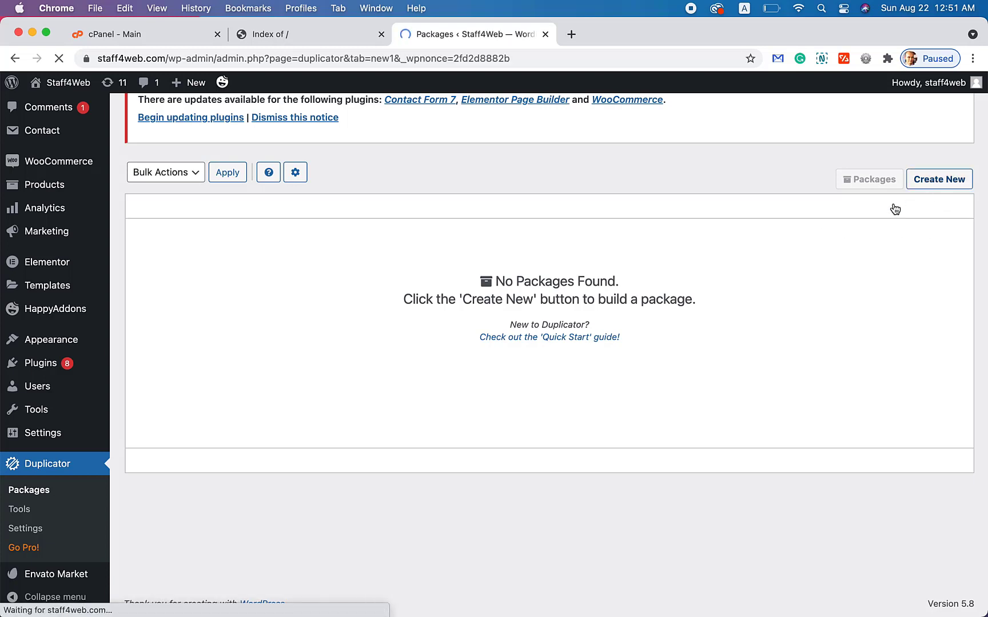
scroll(664, 289, down, 2)
scroll(665, 288, down, 2)
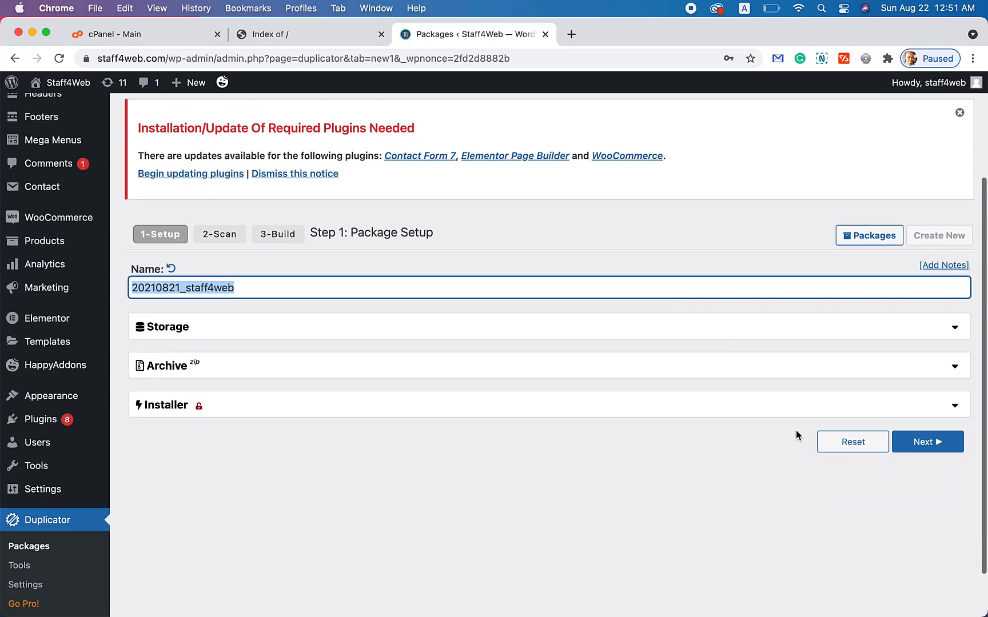
click(930, 445)
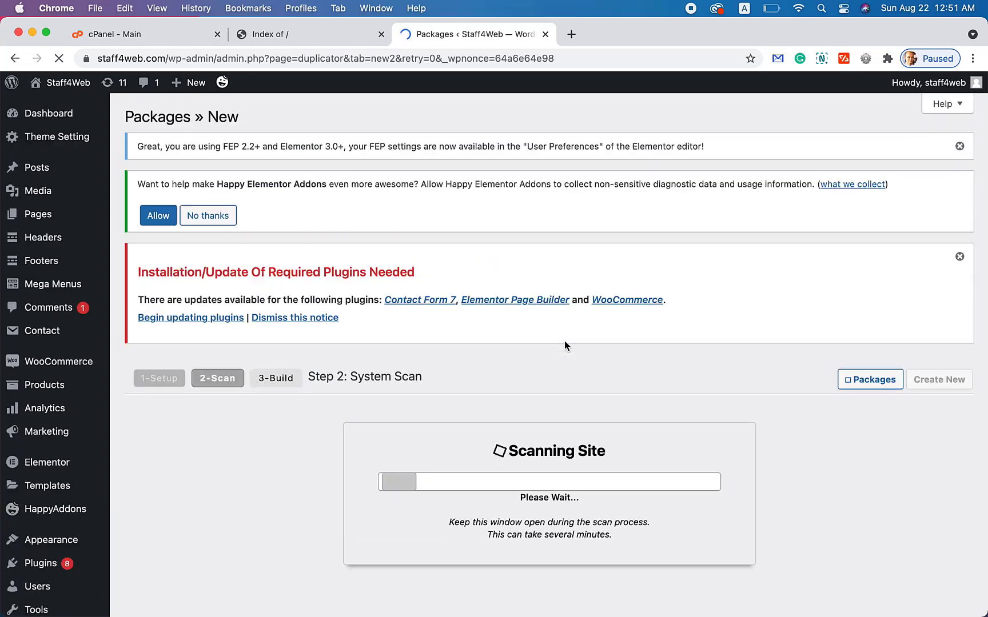
Review the scan results, agree to continue despite the notices, and build the package.
scroll(564, 341, down, 4)
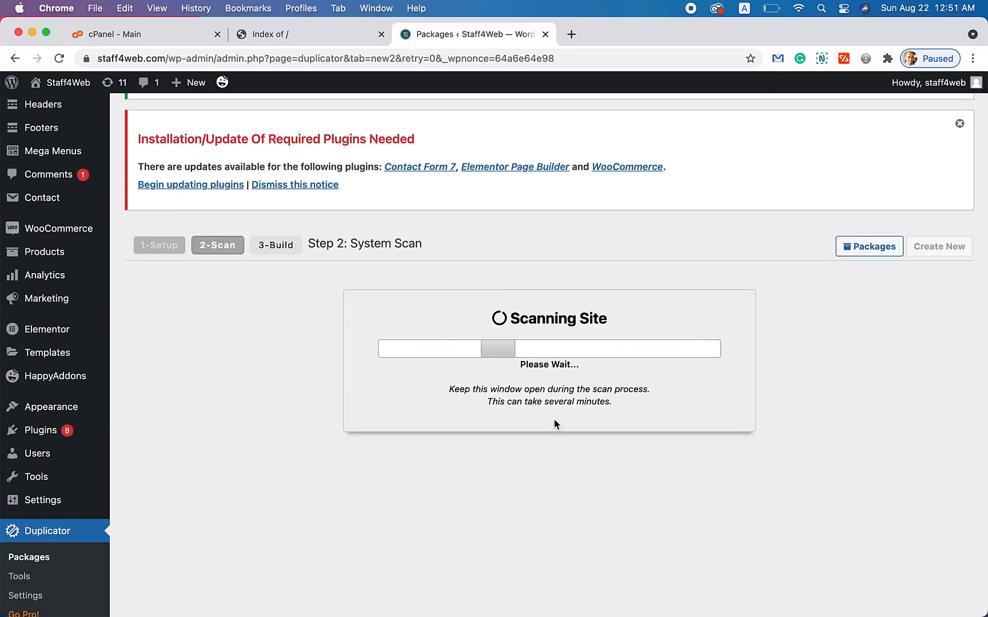
scroll(553, 419, down, 5)
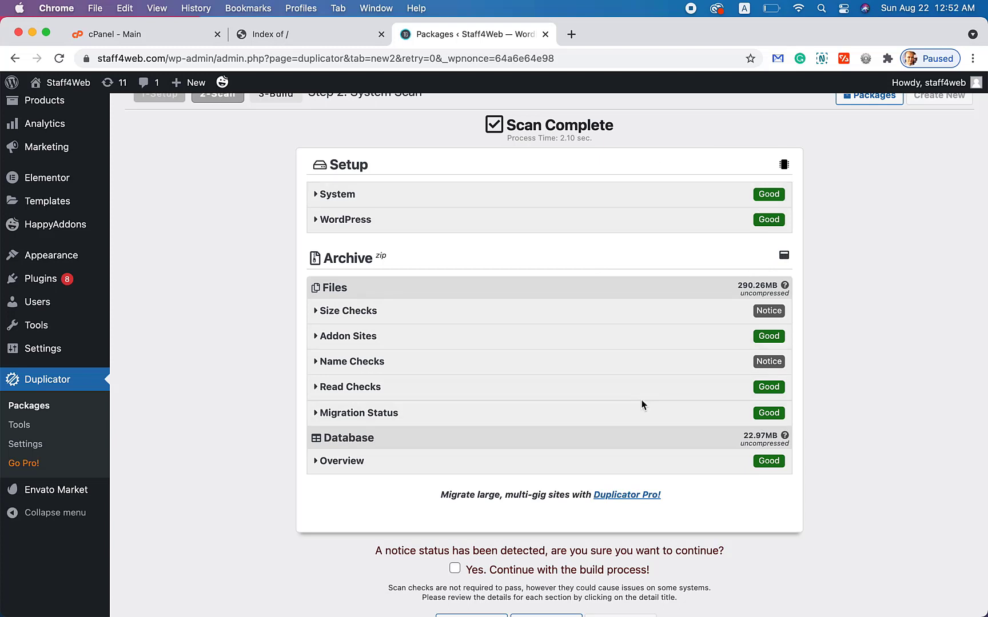
scroll(642, 405, down, 2)
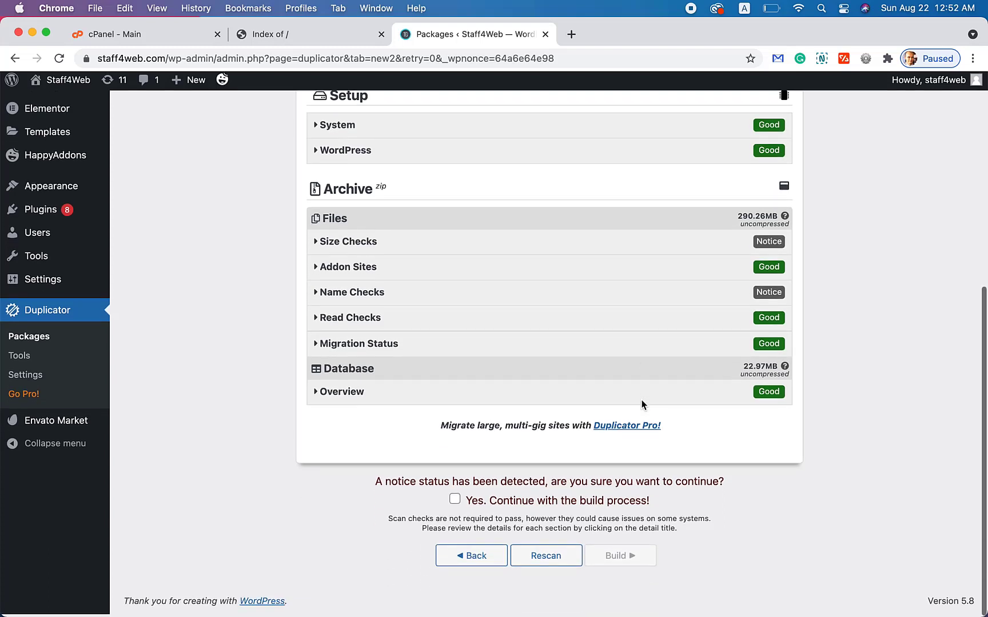
click(455, 503)
click(632, 566)
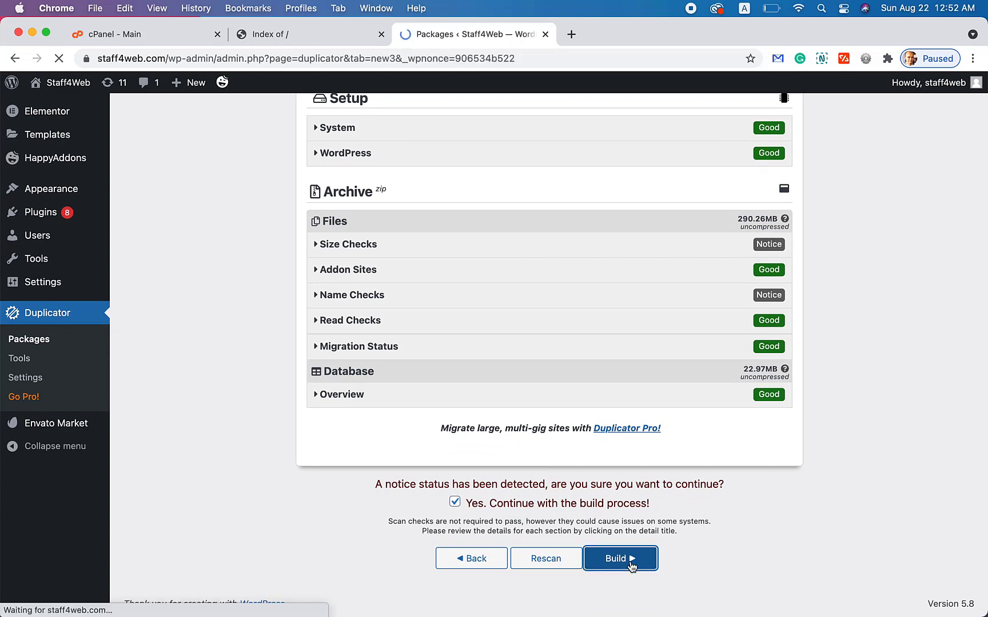
scroll(629, 566, down, 3)
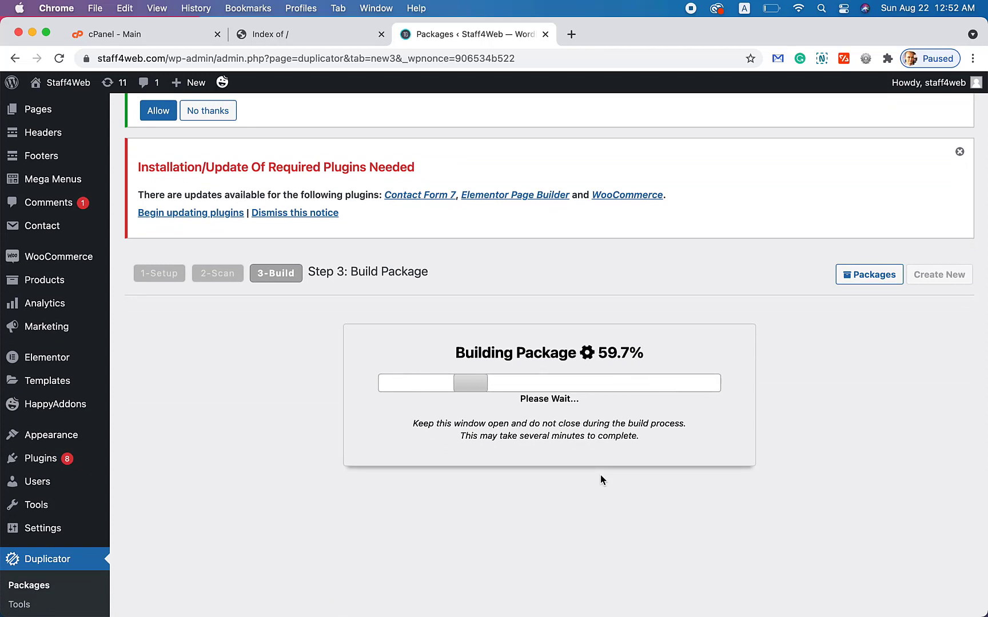
Switch to the cPanel home page of the destination domain sitadevelopers.net while the package builds.
click(321, 44)
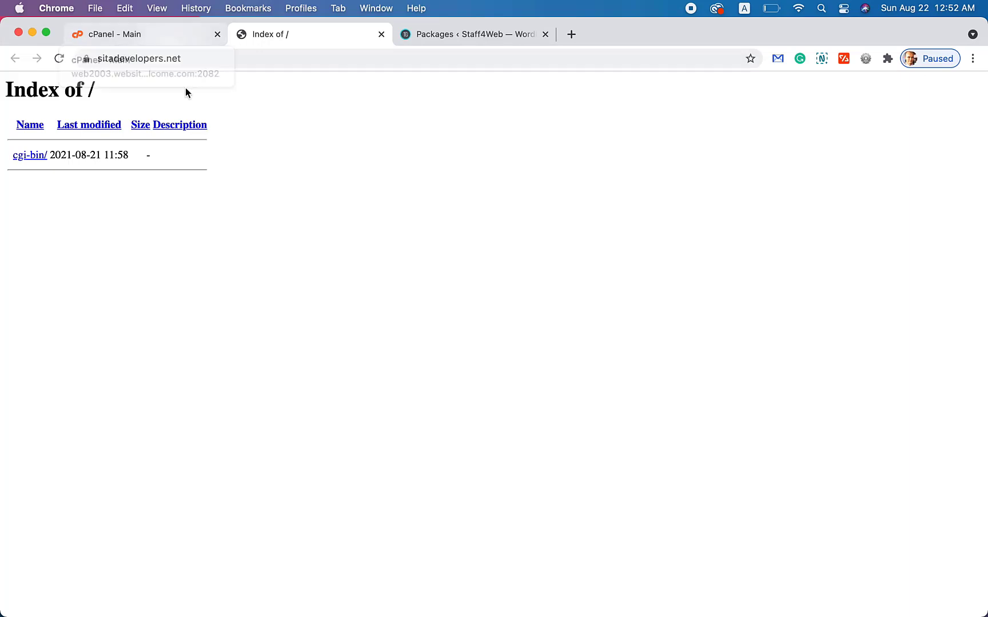
click(189, 41)
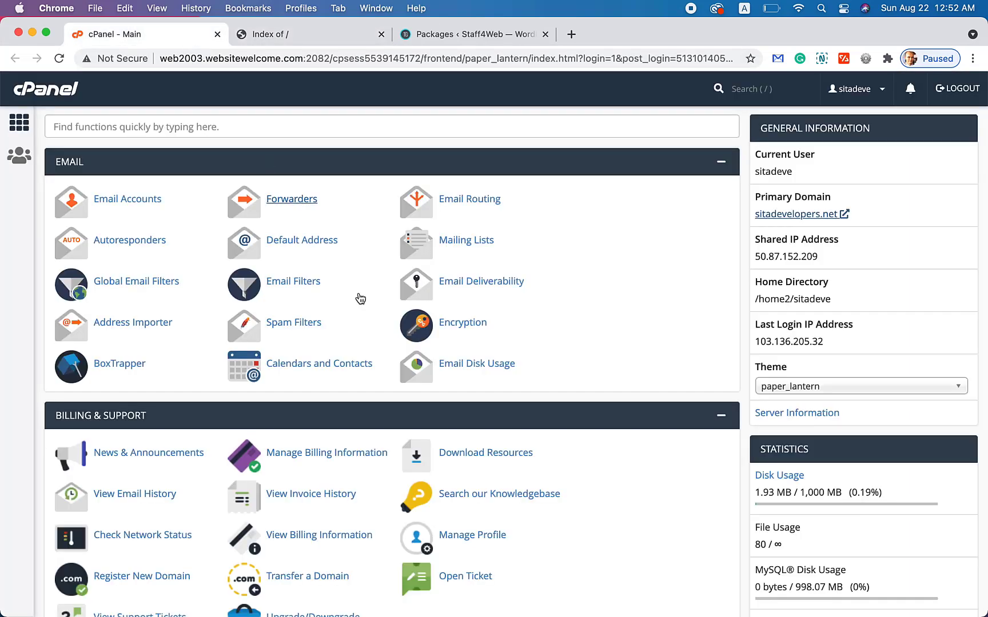
Find the Databases section on the cPanel home page and open MySQL Databases.
scroll(375, 318, down, 10)
scroll(377, 318, down, 5)
scroll(378, 319, up, 20)
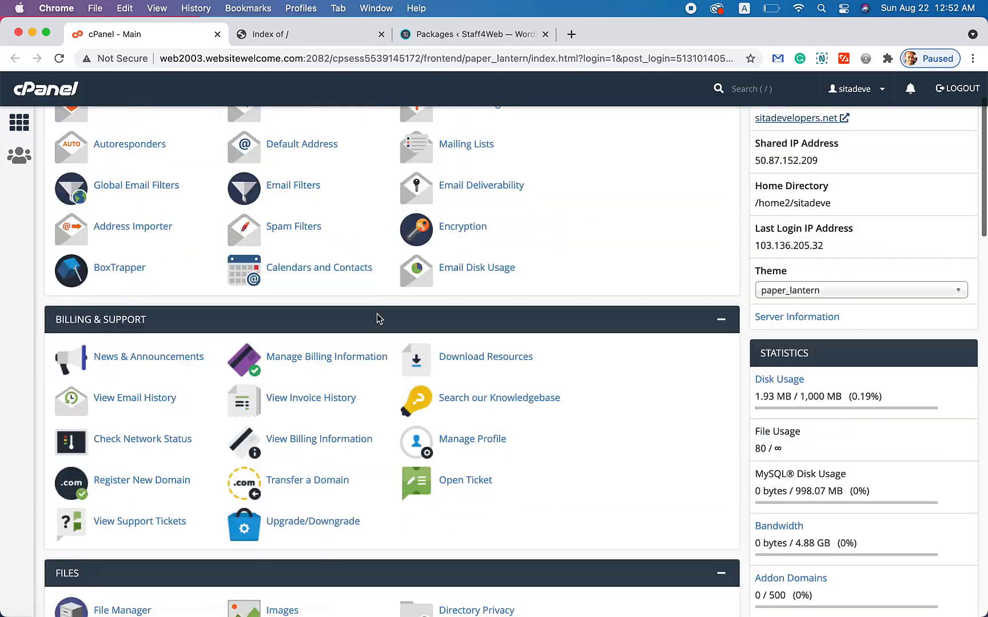
scroll(377, 318, down, 15)
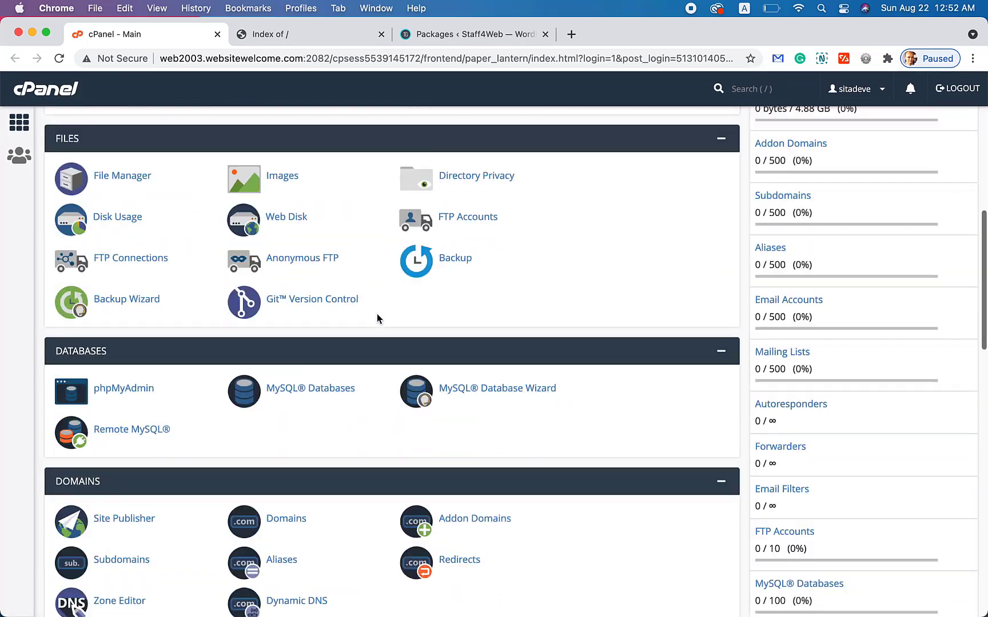
scroll(377, 319, down, 10)
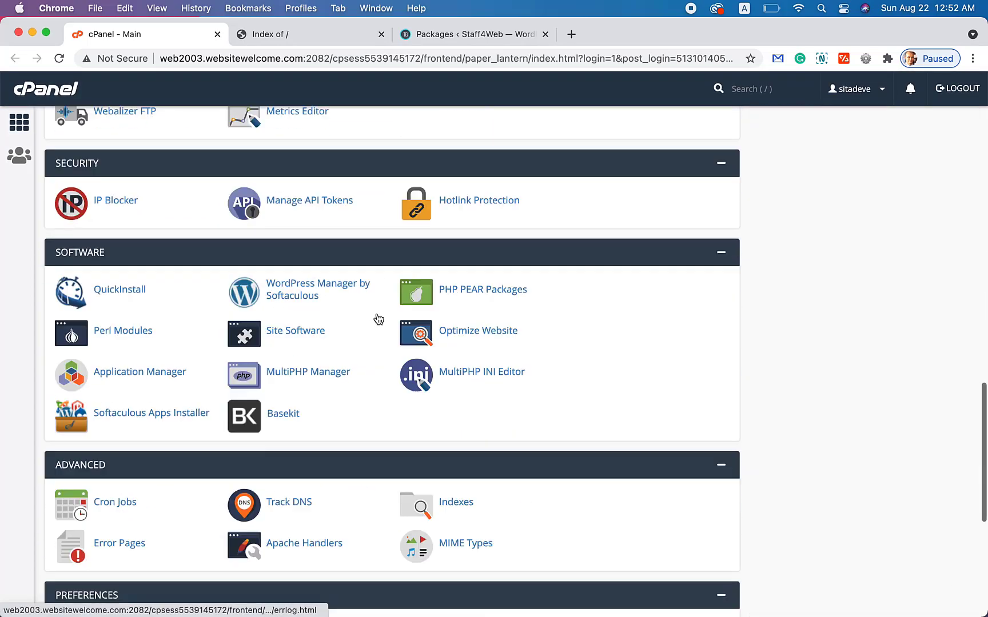
scroll(377, 318, up, 6)
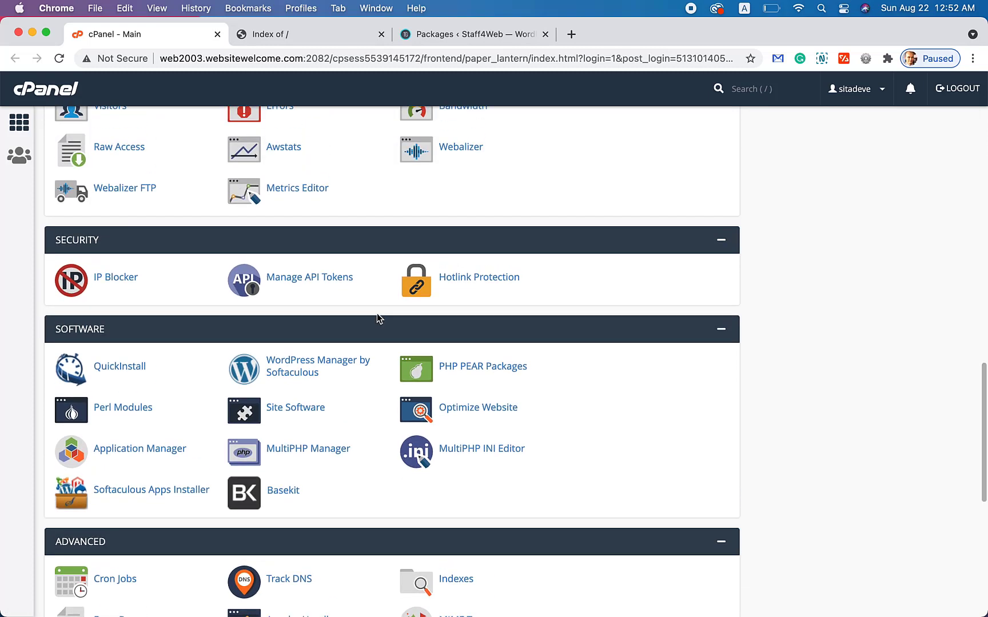
scroll(377, 318, up, 10)
scroll(376, 318, up, 1)
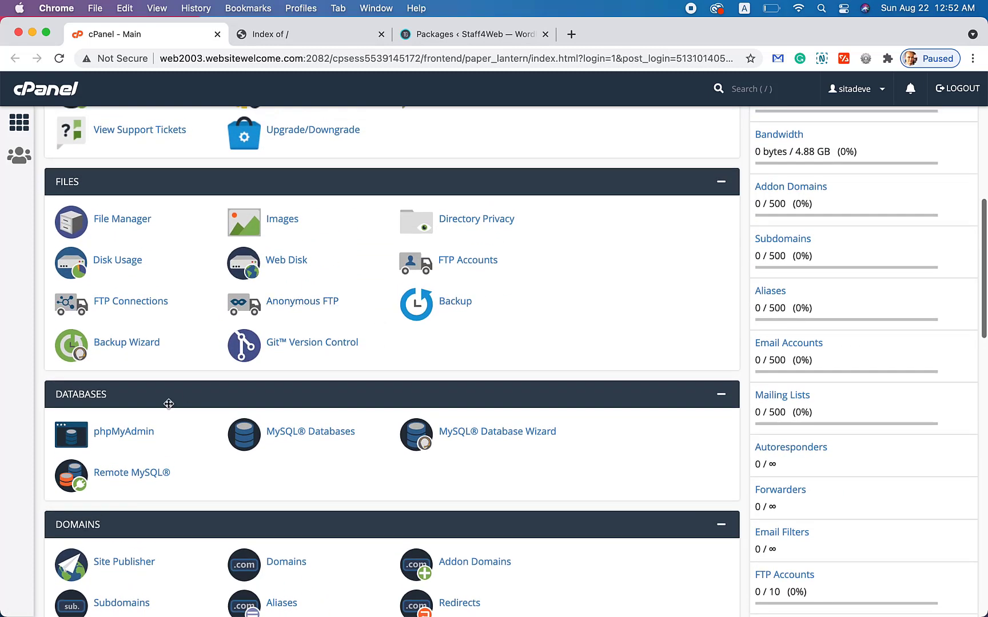
click(302, 438)
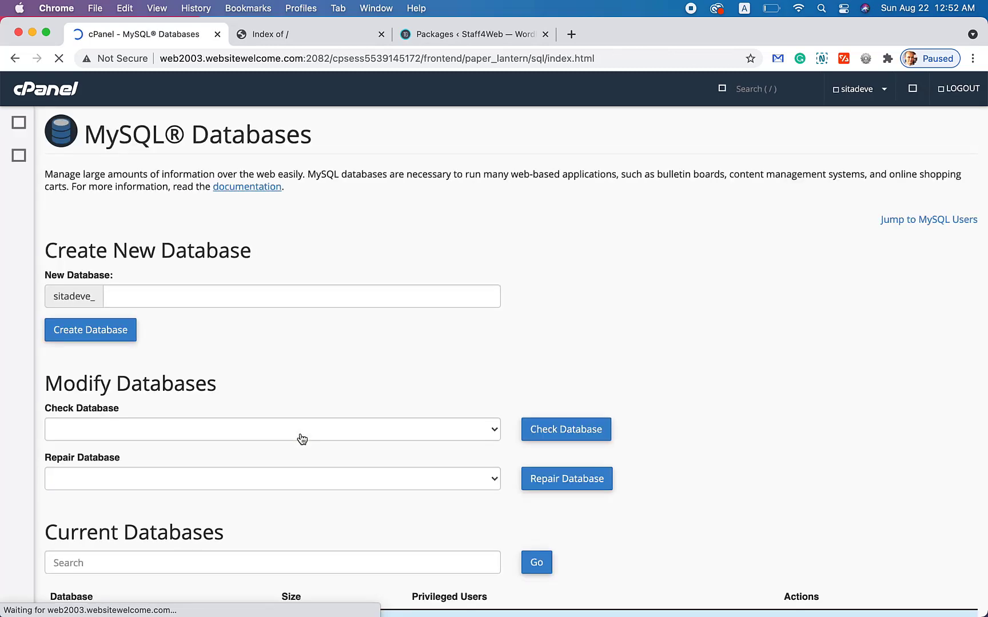
Create a new MySQL database named staffweb under the sitadeve_ prefix.
scroll(308, 412, down, 2)
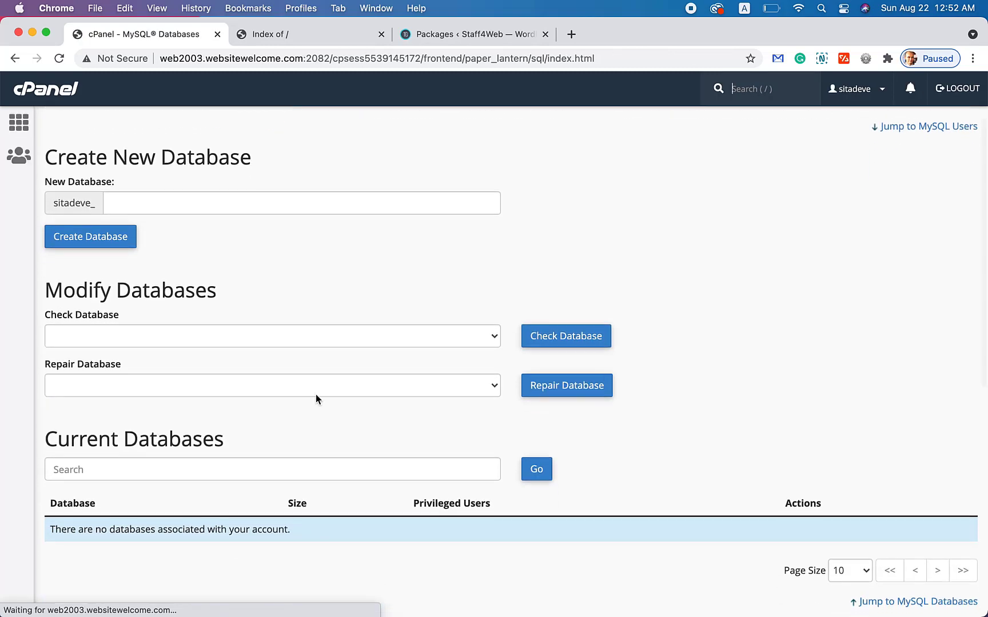
click(251, 204)
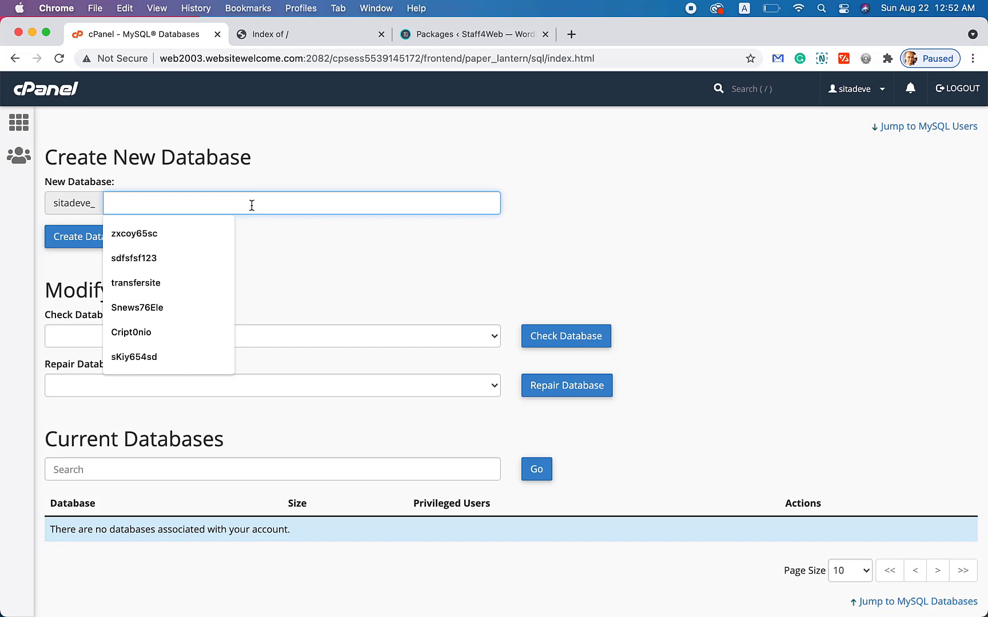
text(staffweb)
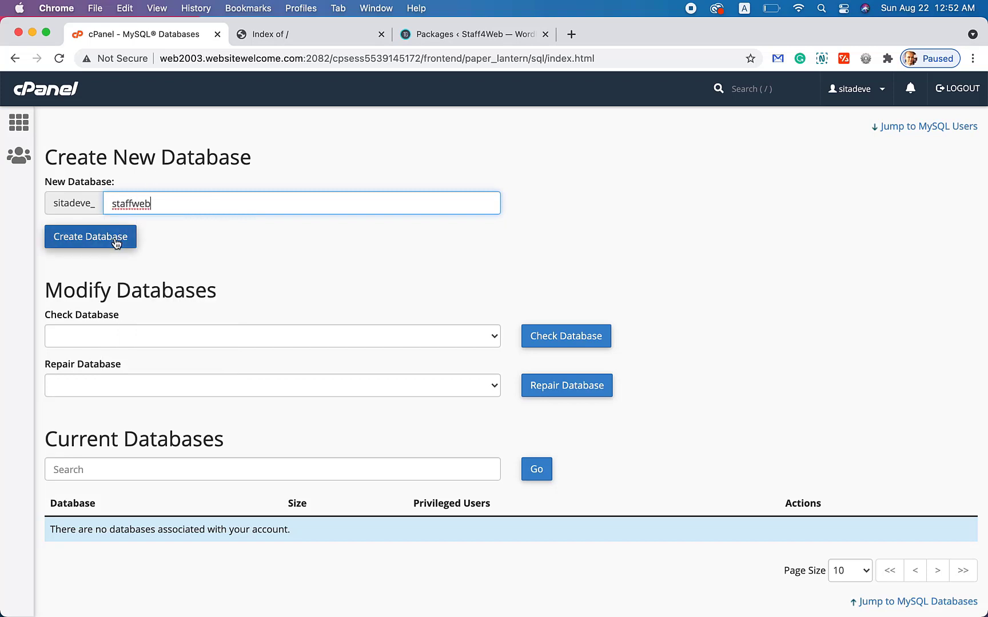
click(116, 241)
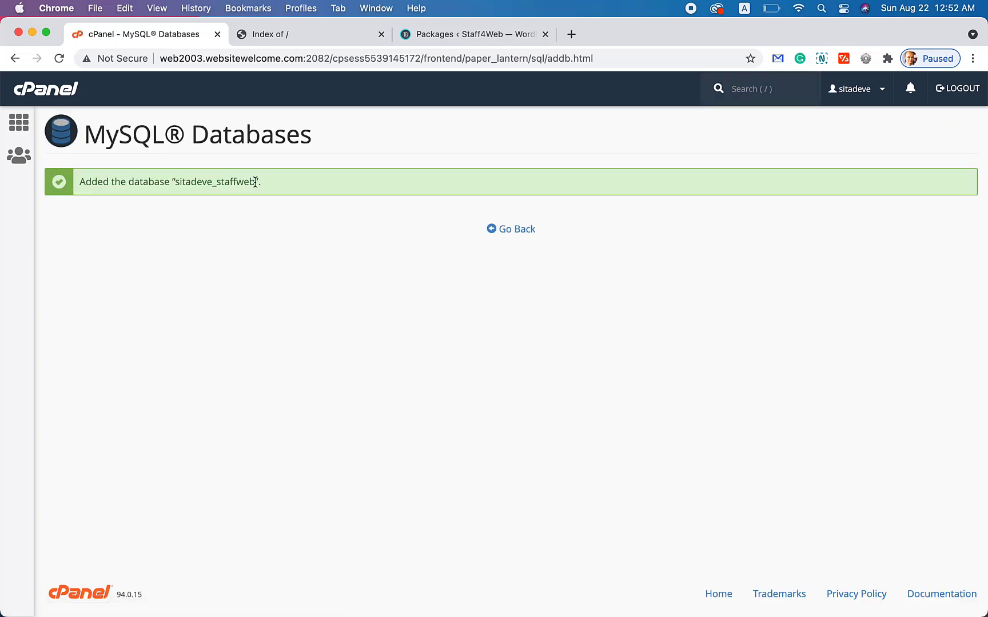
Copy the new database's full name and record it in a TextEdit note as "Db: sitadeve_staffweb".
drag(257, 182, 177, 183)
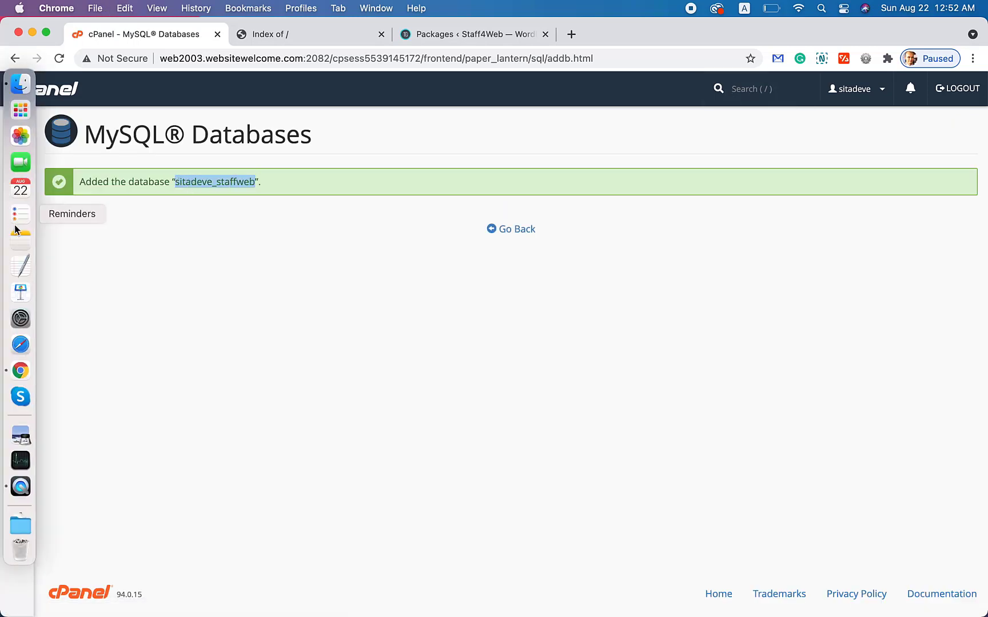
click(15, 266)
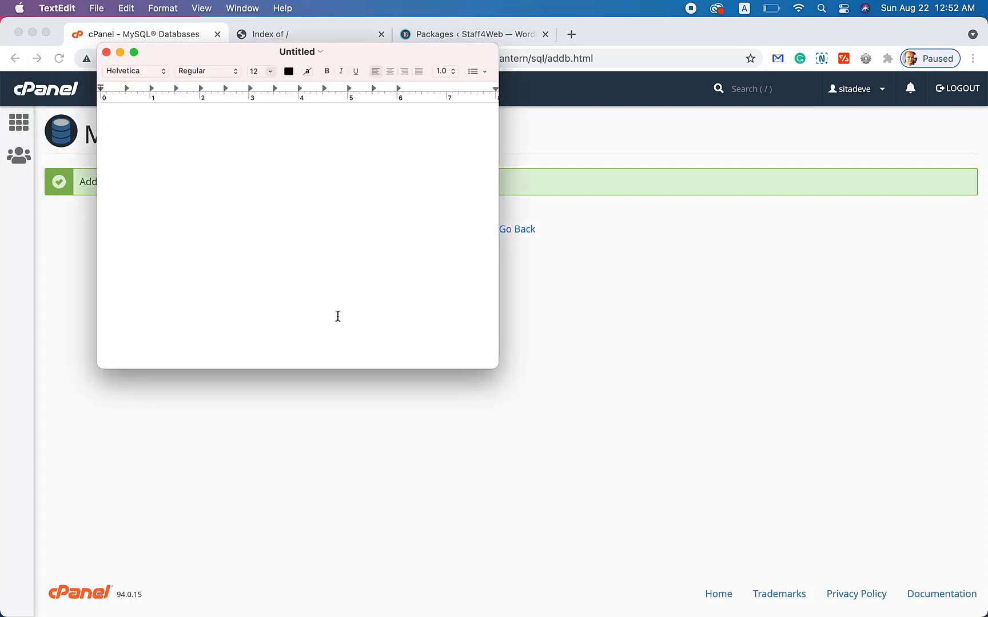
text(Db:)
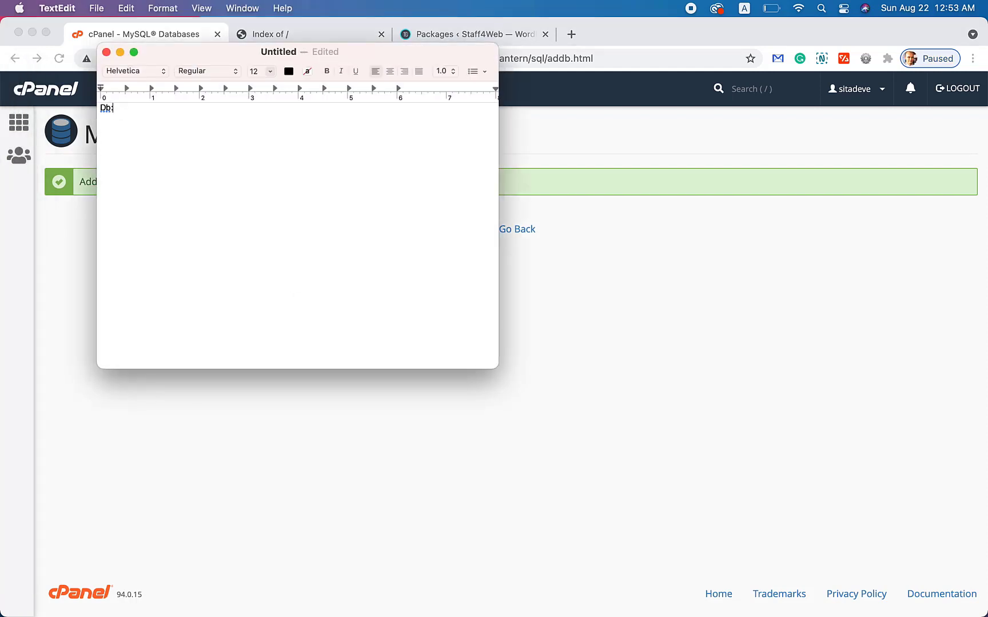
text(sitadeve_staffweb)
Return to the MySQL Databases page in Chrome and enter freelan as the username of a new MySQL user.
click(338, 407)
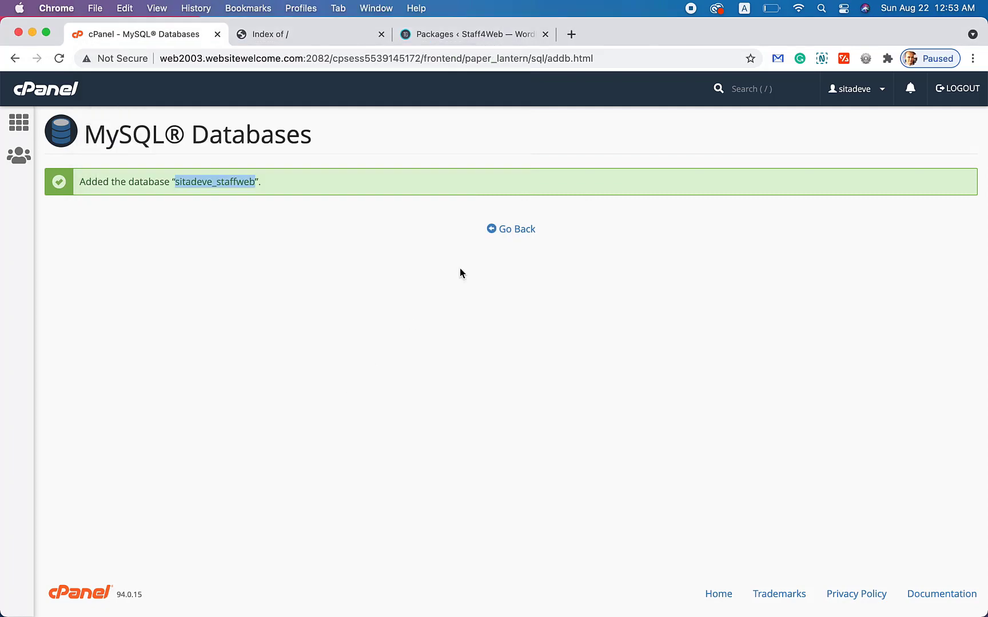
click(515, 231)
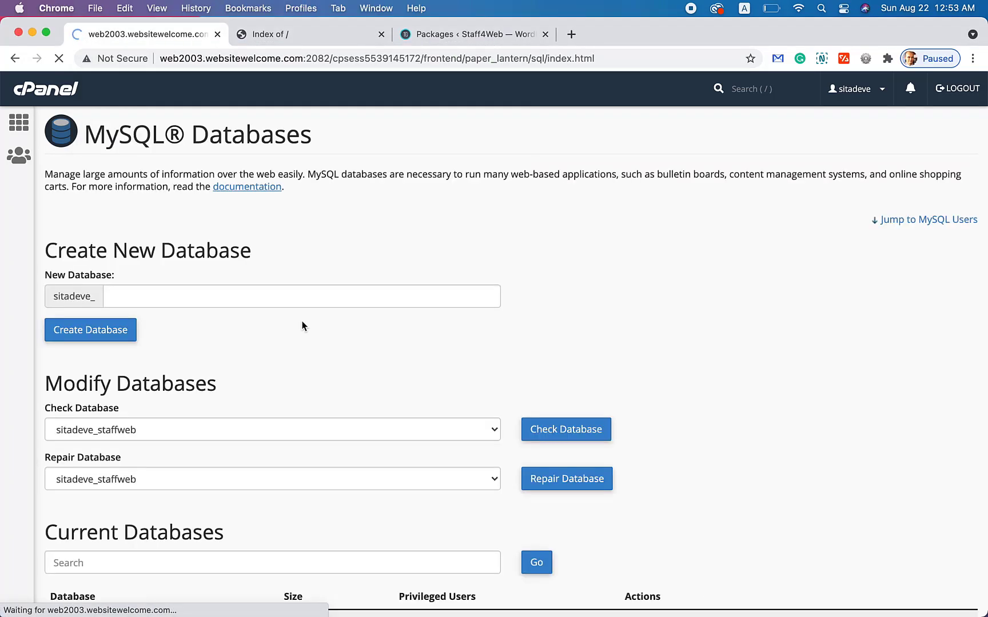
scroll(302, 326, down, 2)
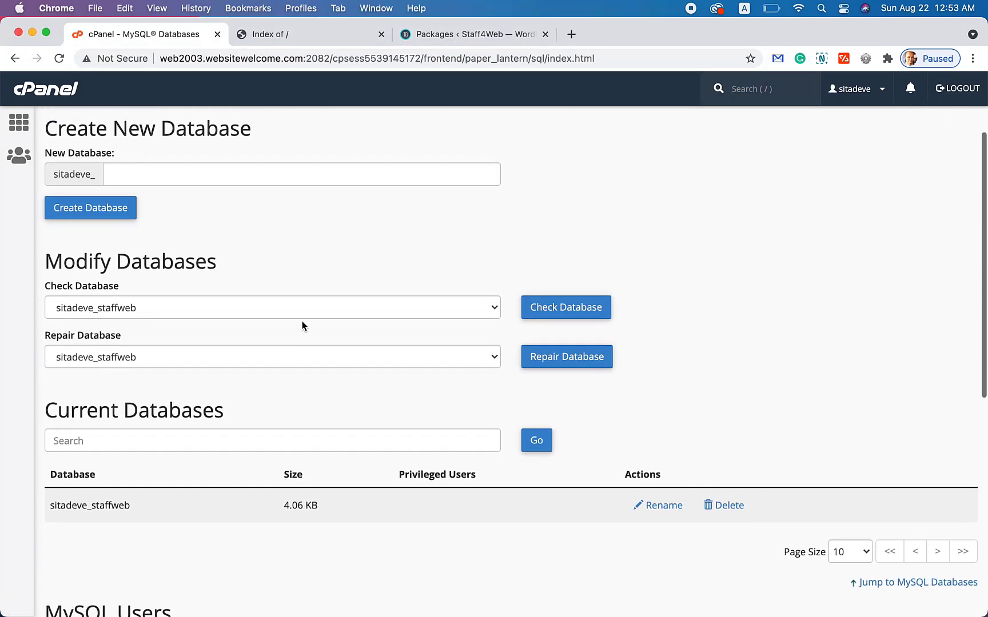
scroll(302, 326, down, 7)
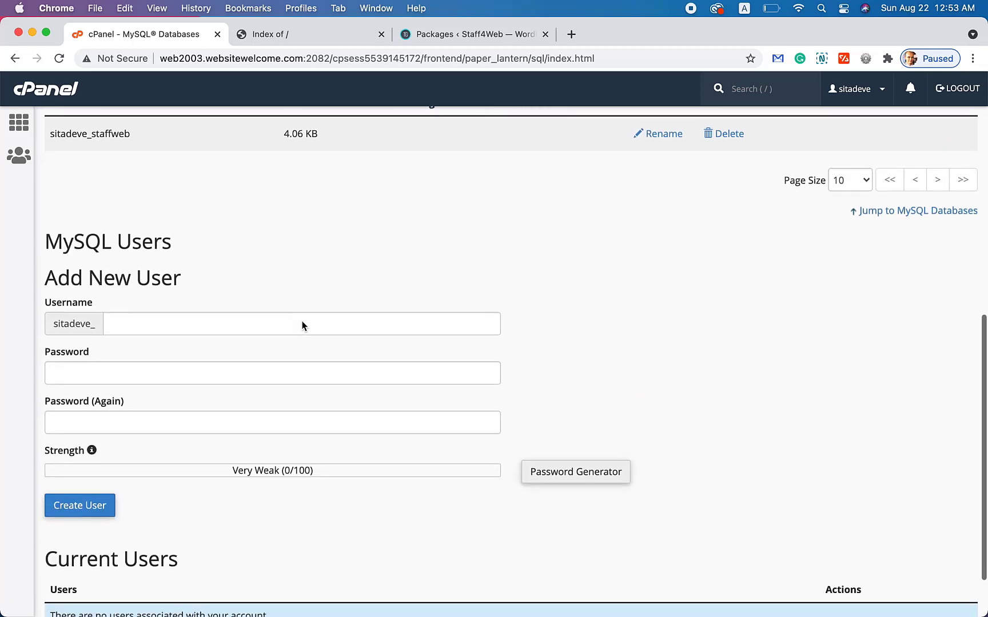
click(204, 315)
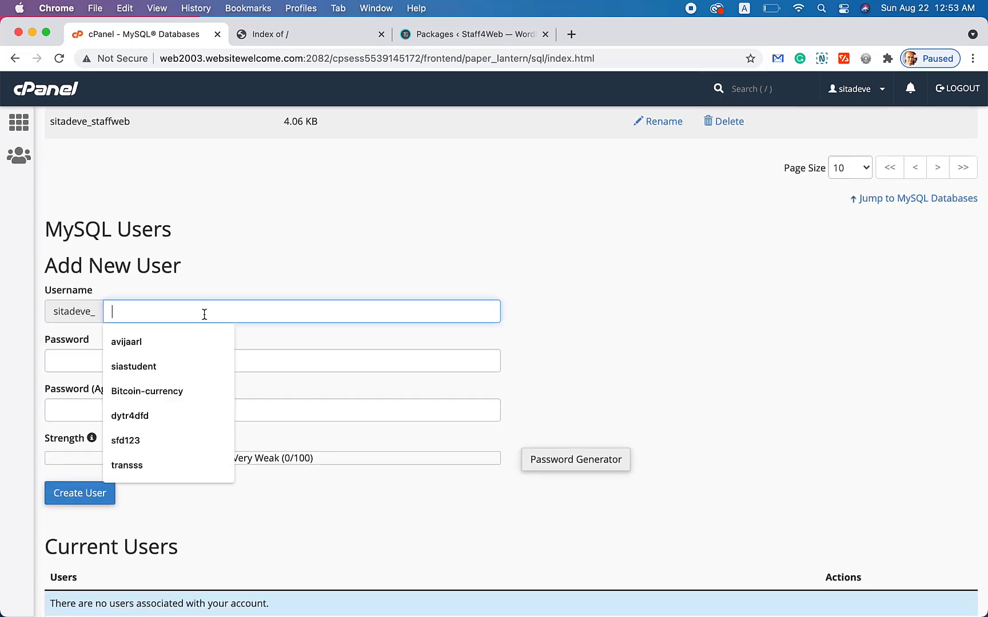
text(freelan)
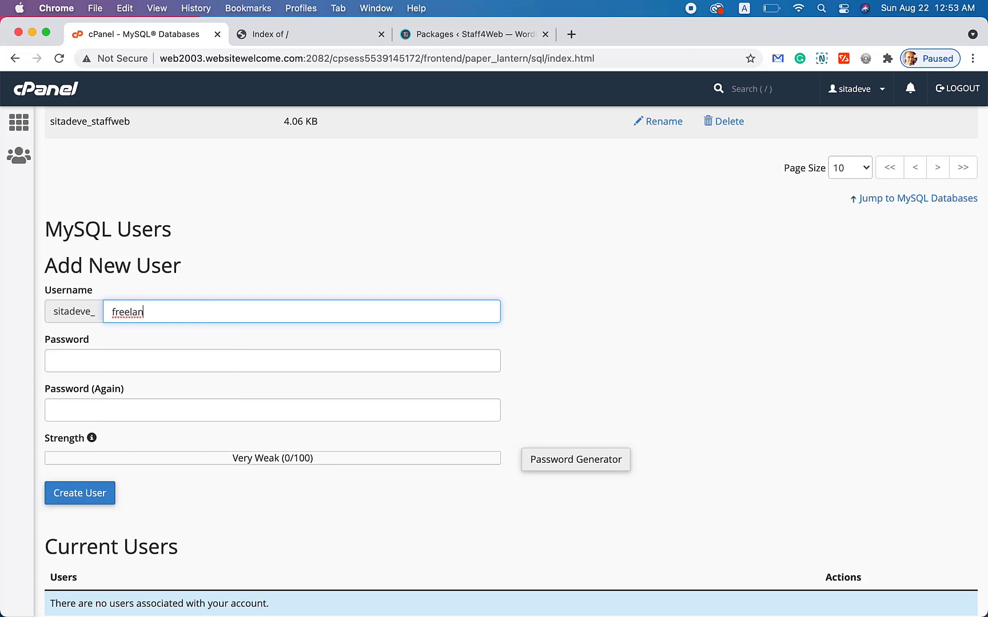
Generate a random password for the new MySQL user, copy it, and close the password generator.
click(576, 466)
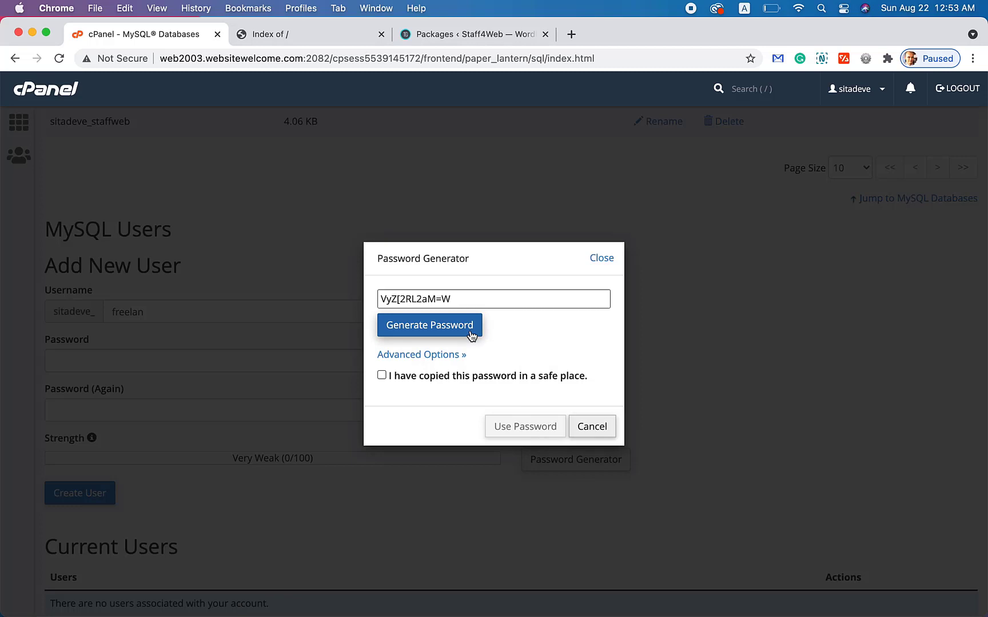
drag(470, 296, 366, 299)
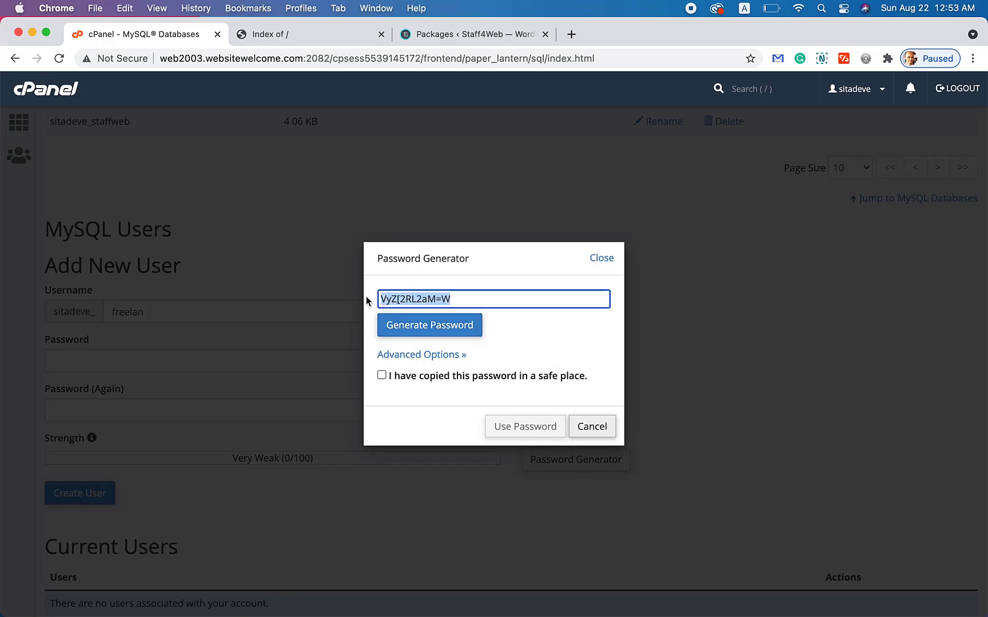
click(394, 331)
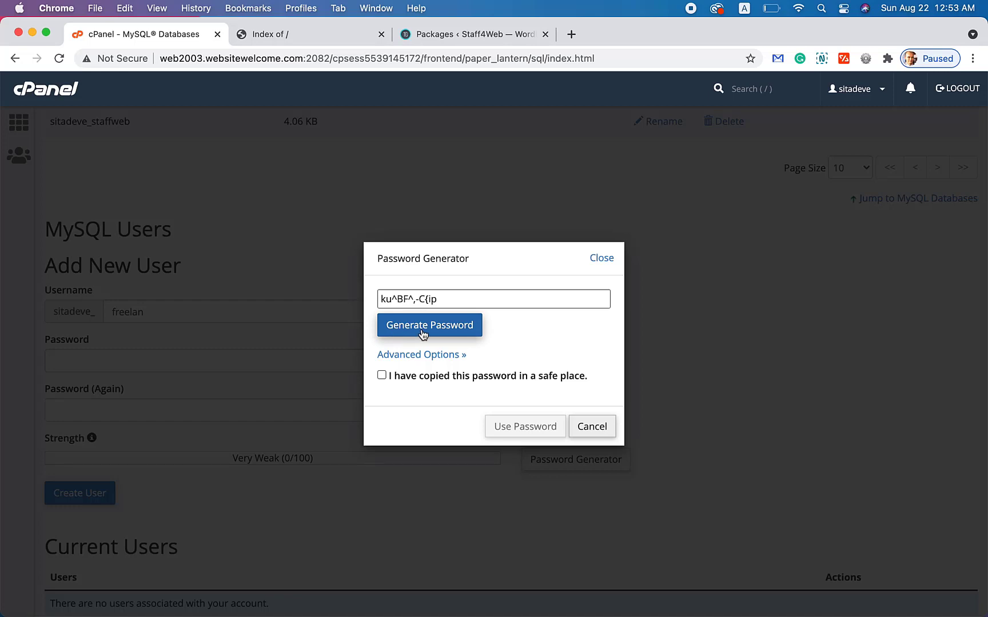
click(423, 335)
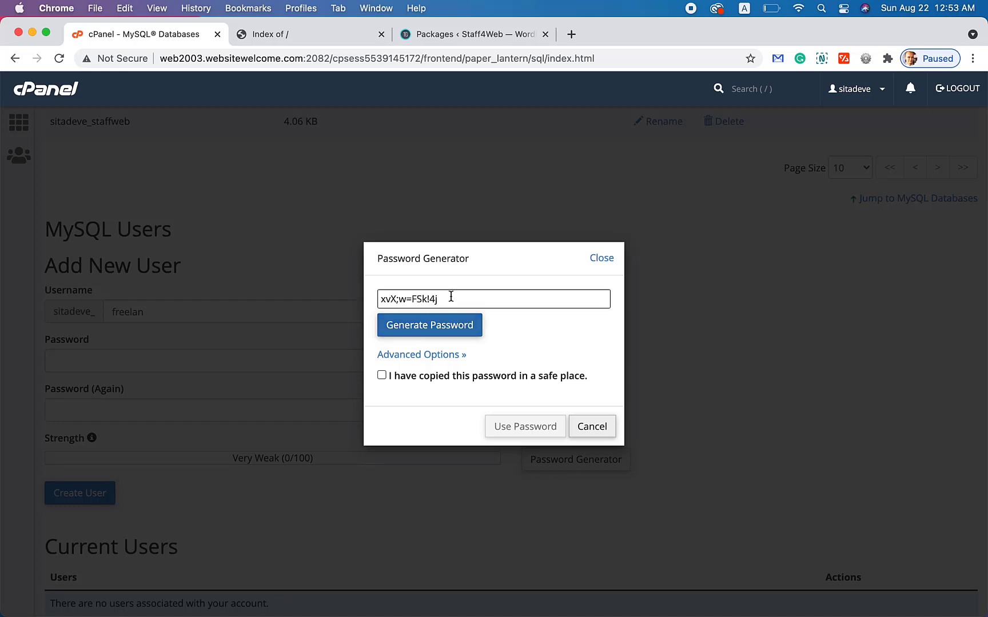
drag(452, 298, 338, 304)
key(super+c)
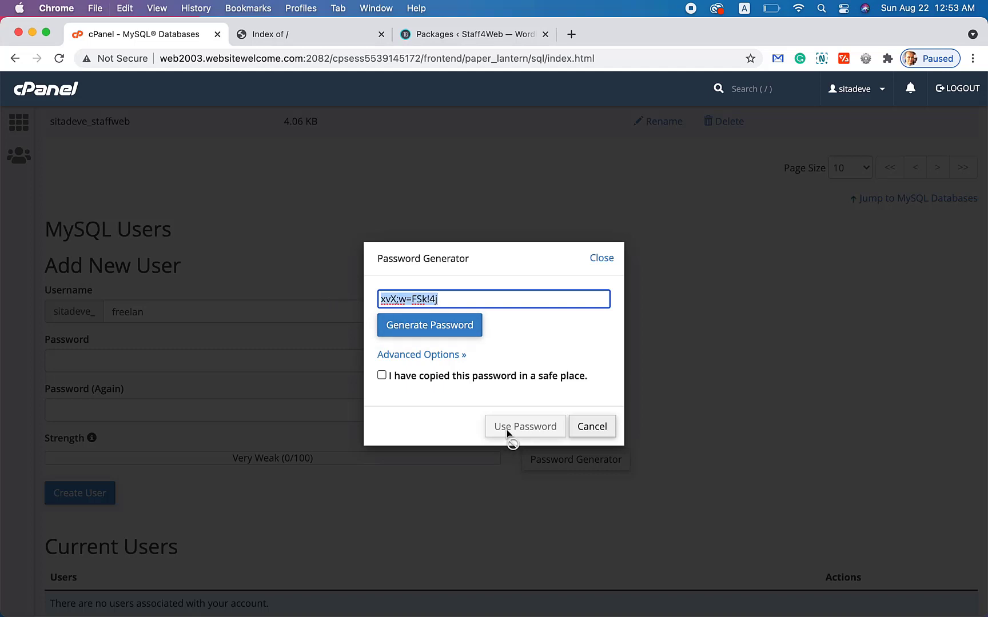
click(588, 425)
Paste the copied password into both the password and confirmation fields, and create the MySQL user.
click(239, 366)
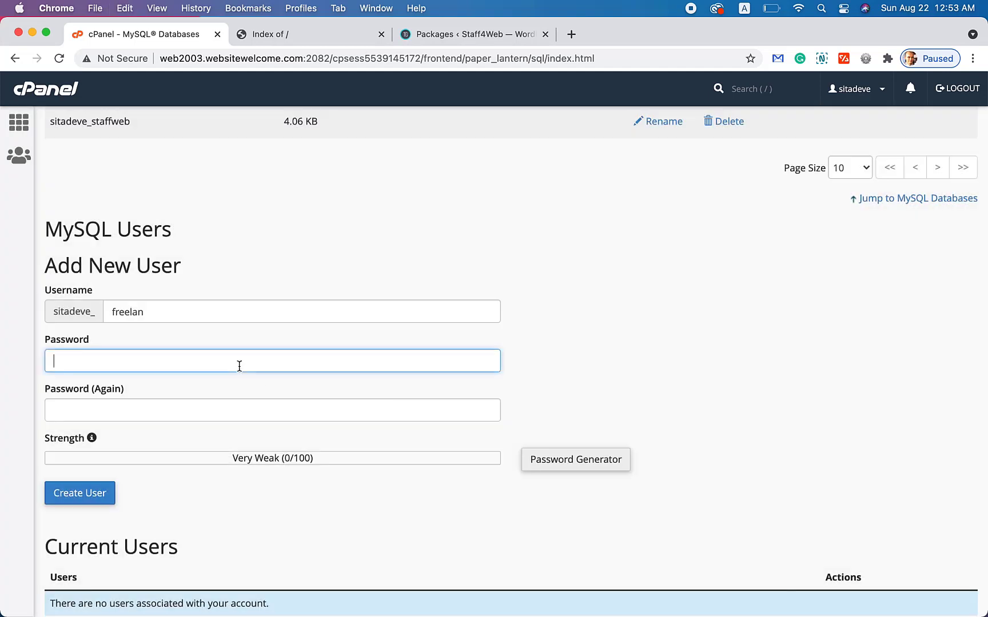
key(super+v)
click(217, 416)
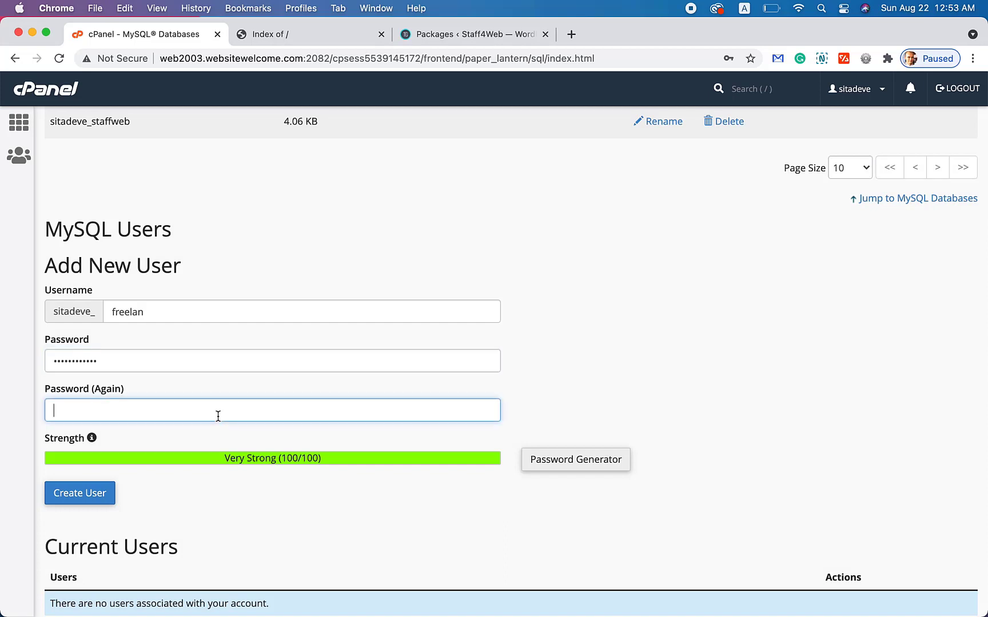
key(super+v)
click(81, 499)
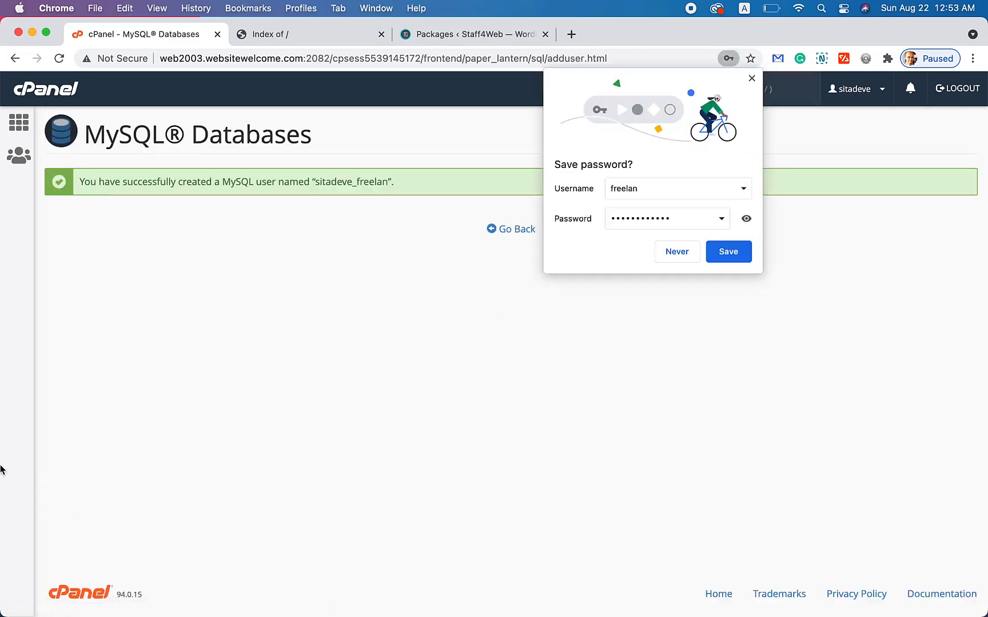
Add a "Db user pass:" line to the TextEdit note and paste the database user's password after it.
click(21, 266)
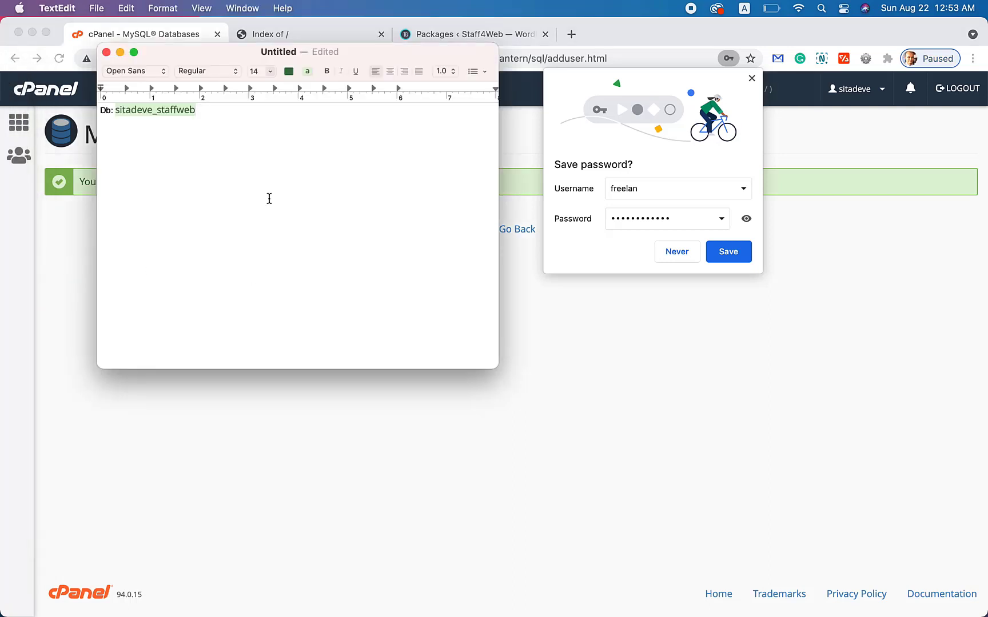
key(Return)
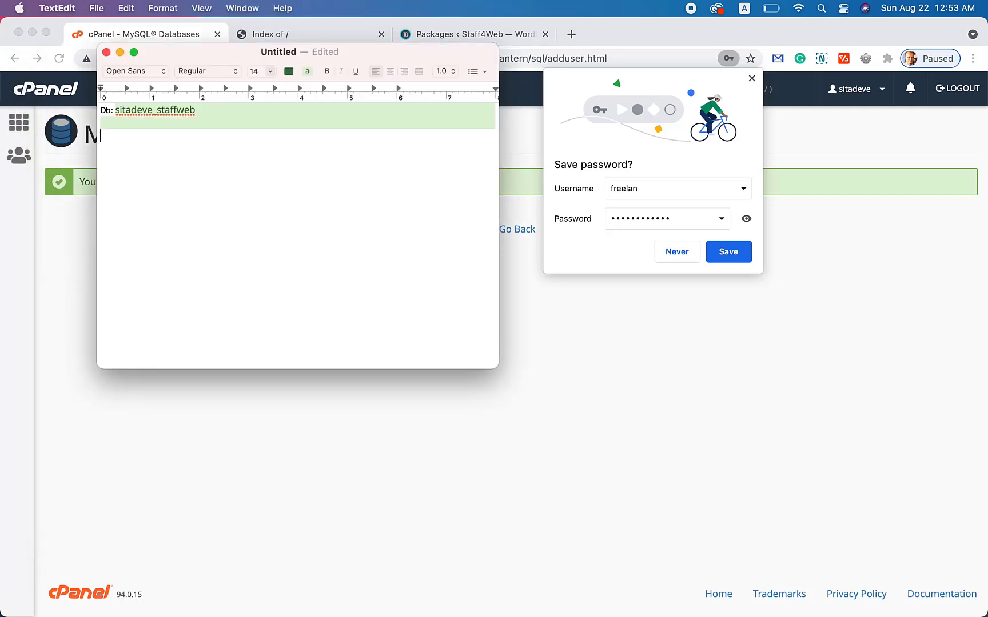
text(Db pass)
key(BackSpace)
key(BackSpace)
key(BackSpace)
text(user pass)
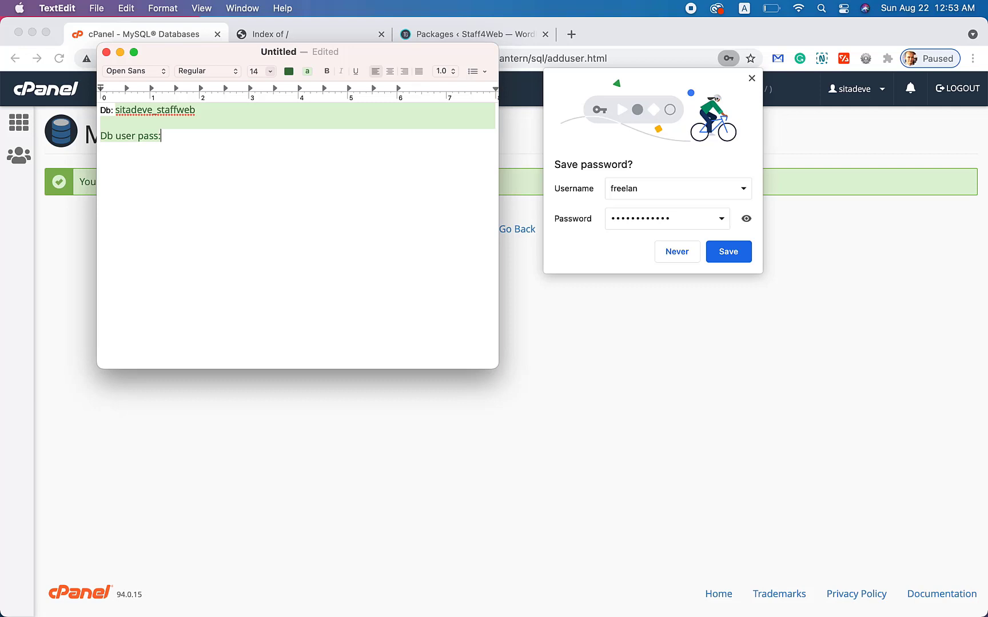
text(:)
key(super+v)
click(309, 433)
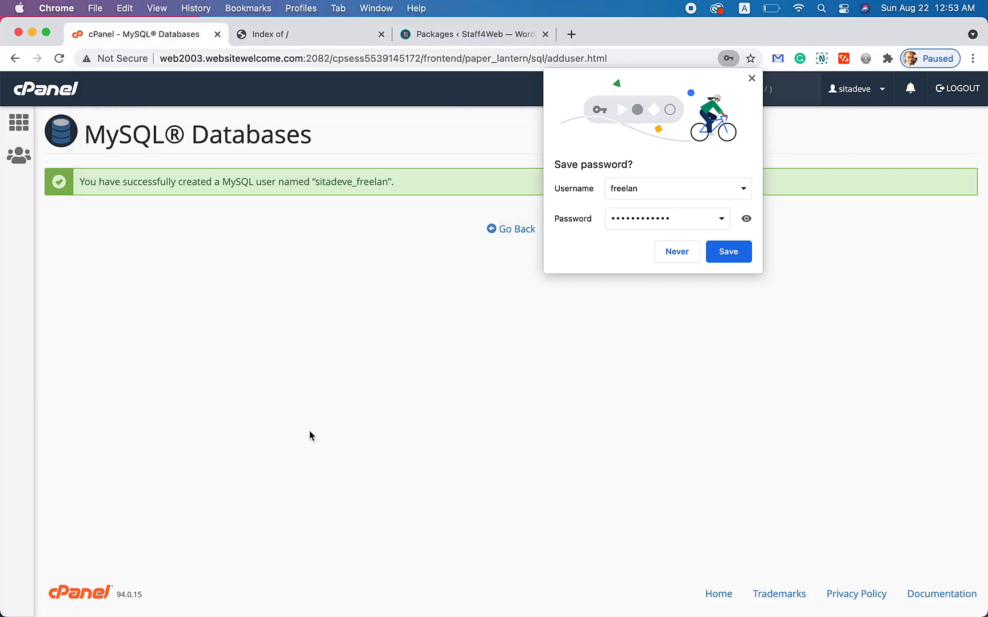
drag(388, 181, 317, 186)
key(super+c)
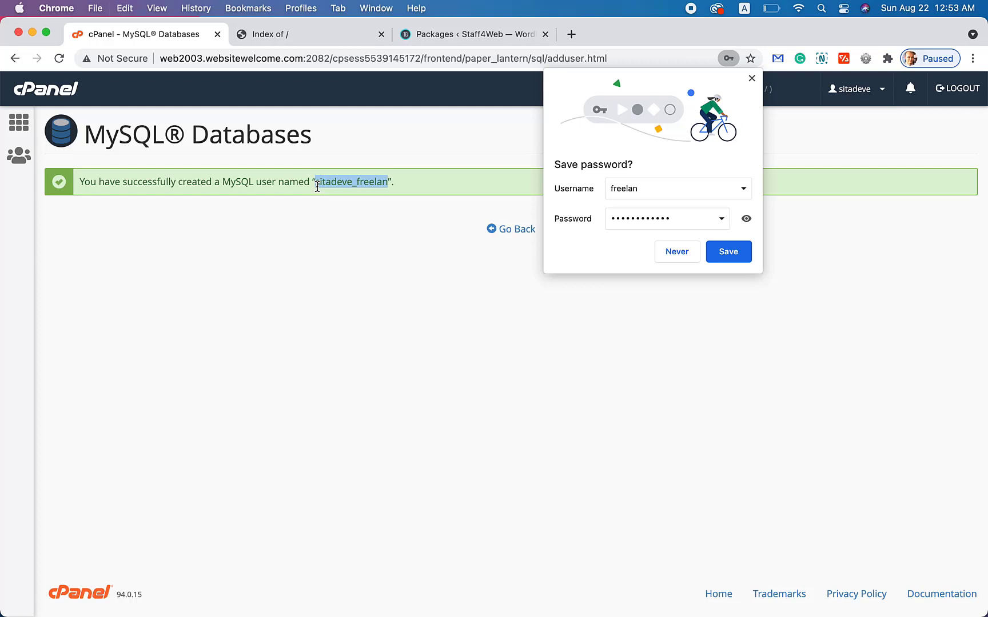
click(16, 266)
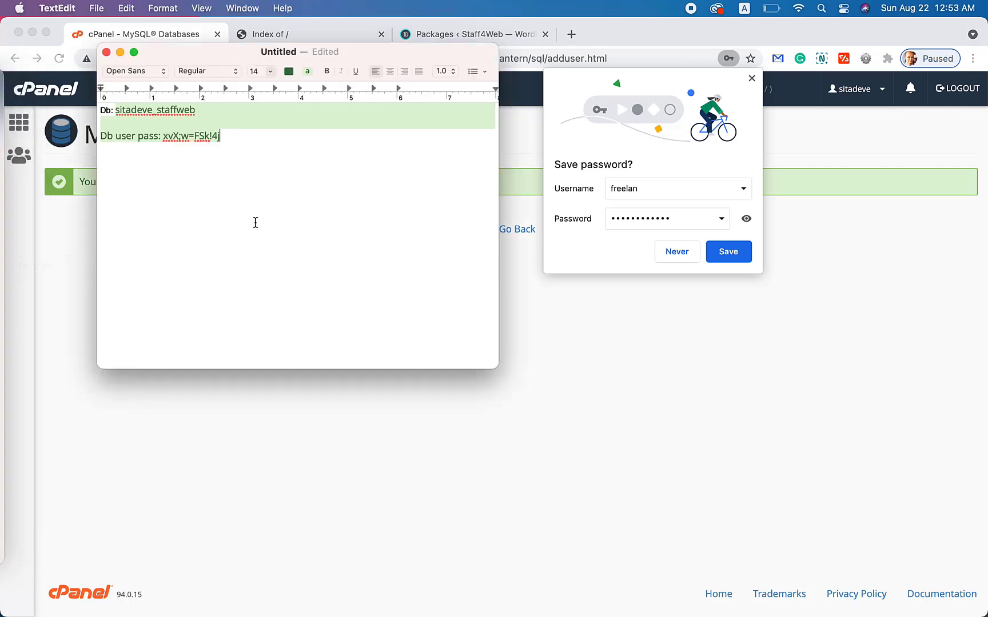
click(203, 113)
key(Return)
key(Return)
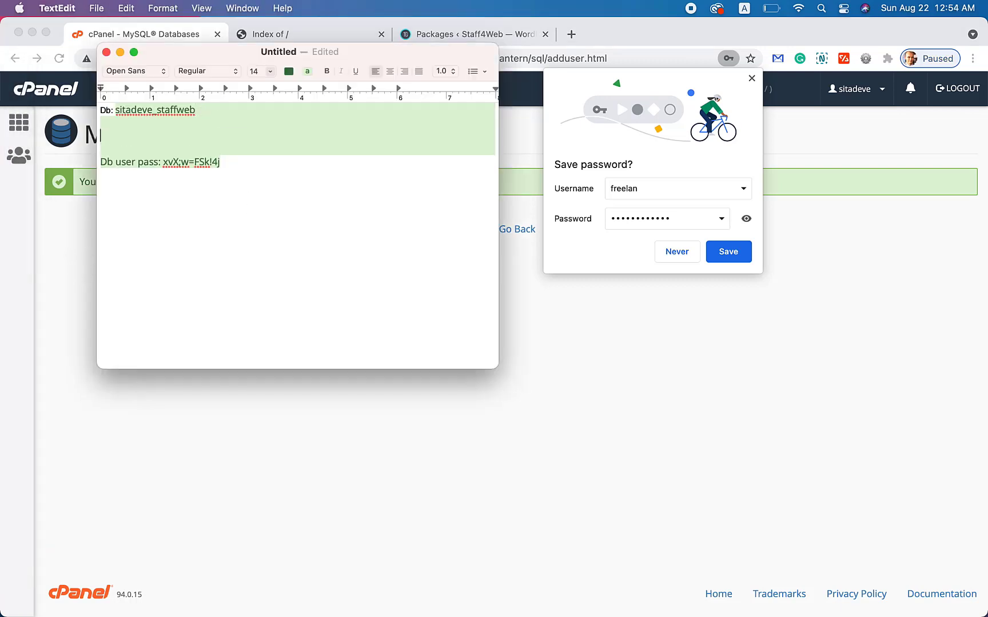
text(db user:)
key(super+v)
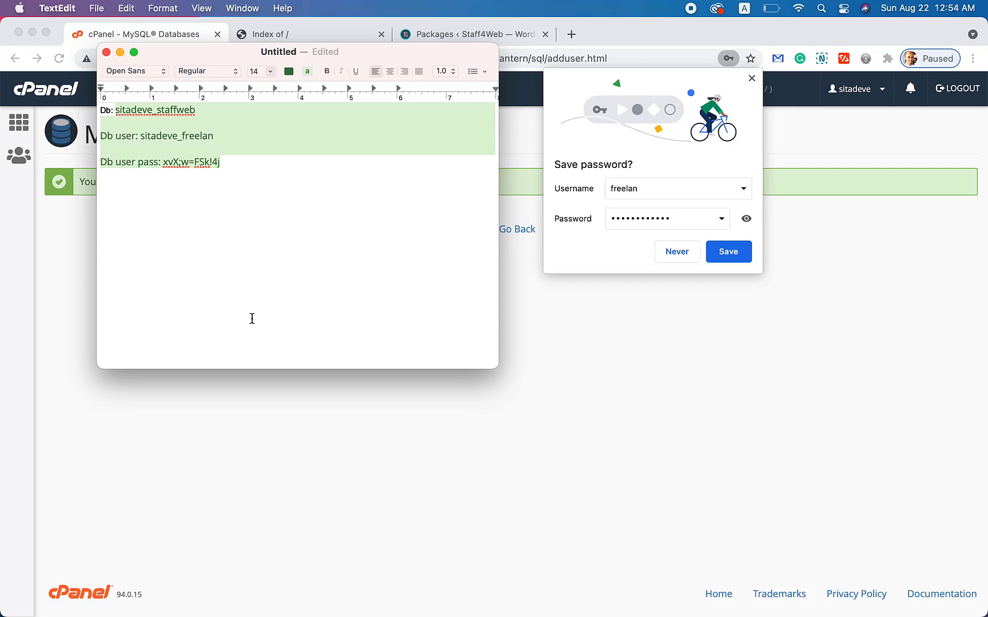
Switch back to Chrome, return to the MySQL Databases page, and add user sitadeve_freelan to database sitadeve_staffweb, dismissing the save-password prompt.
click(291, 412)
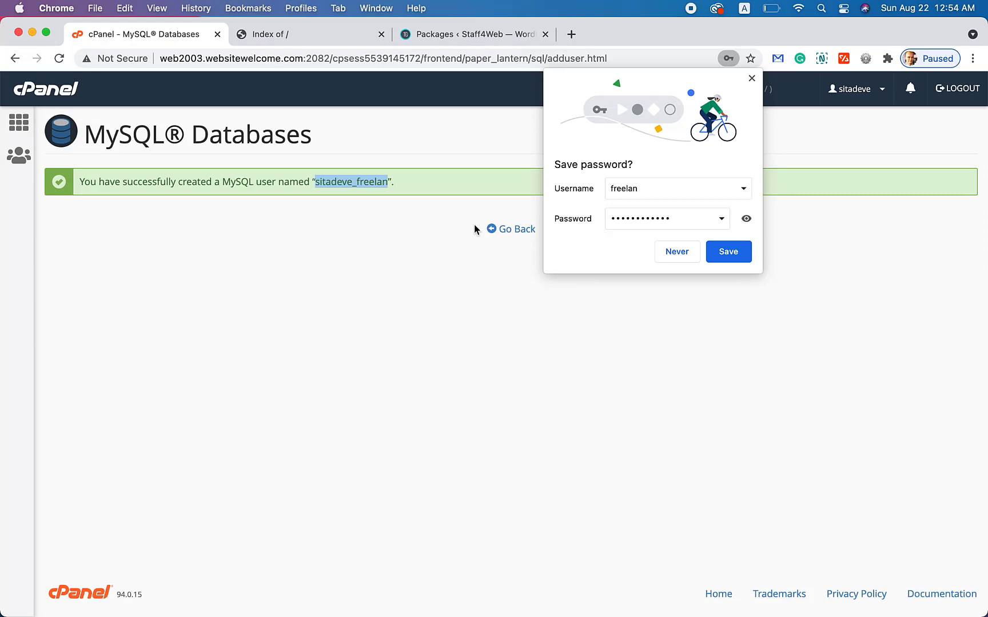
click(512, 229)
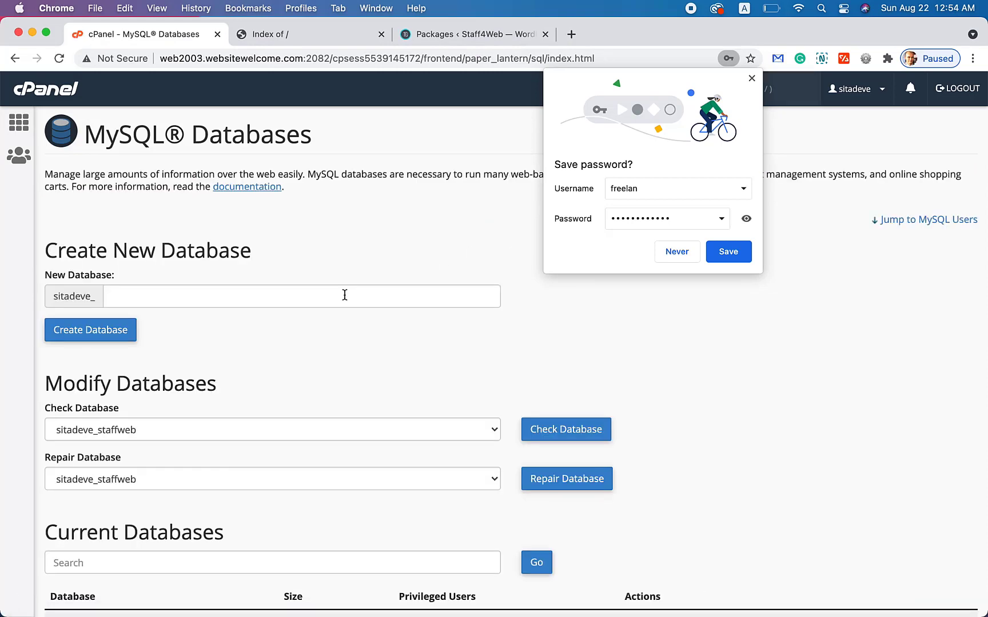
scroll(344, 294, down, 15)
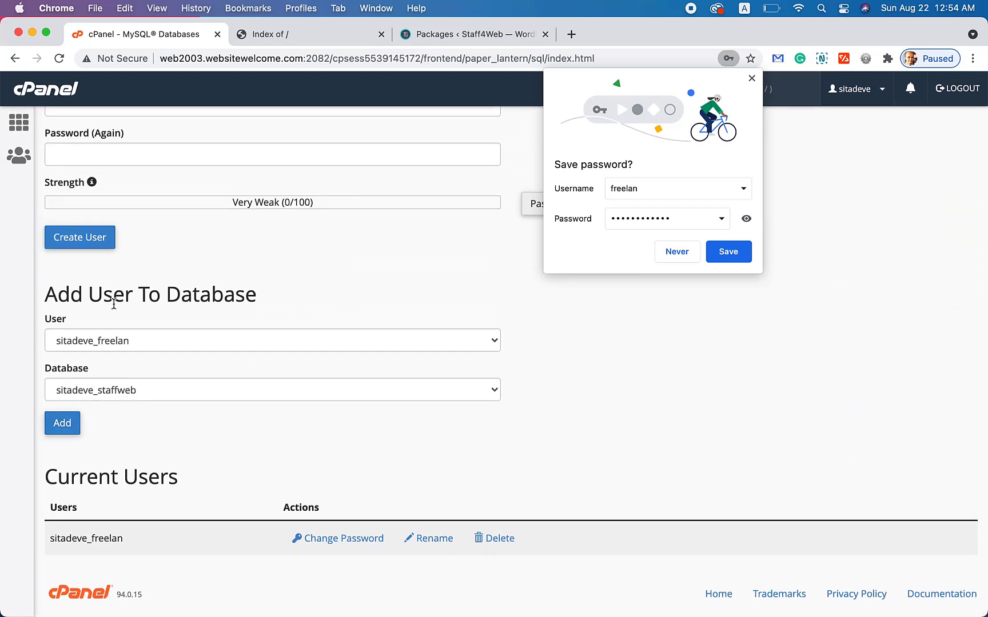
click(67, 431)
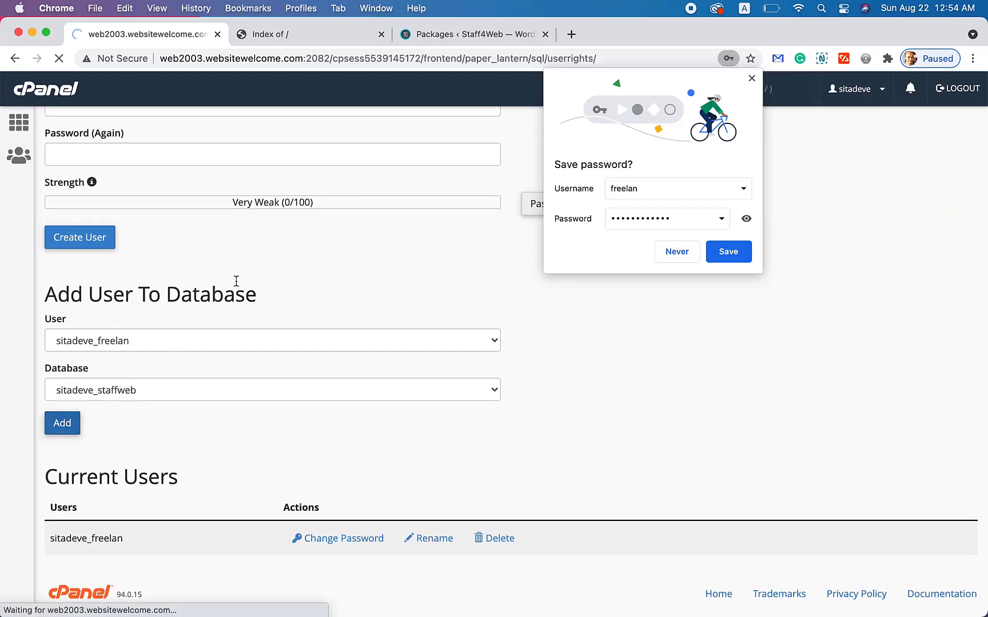
click(751, 78)
Grant ALL PRIVILEGES on sitadeve_staffweb to sitadeve_freelan and save the changes.
click(117, 262)
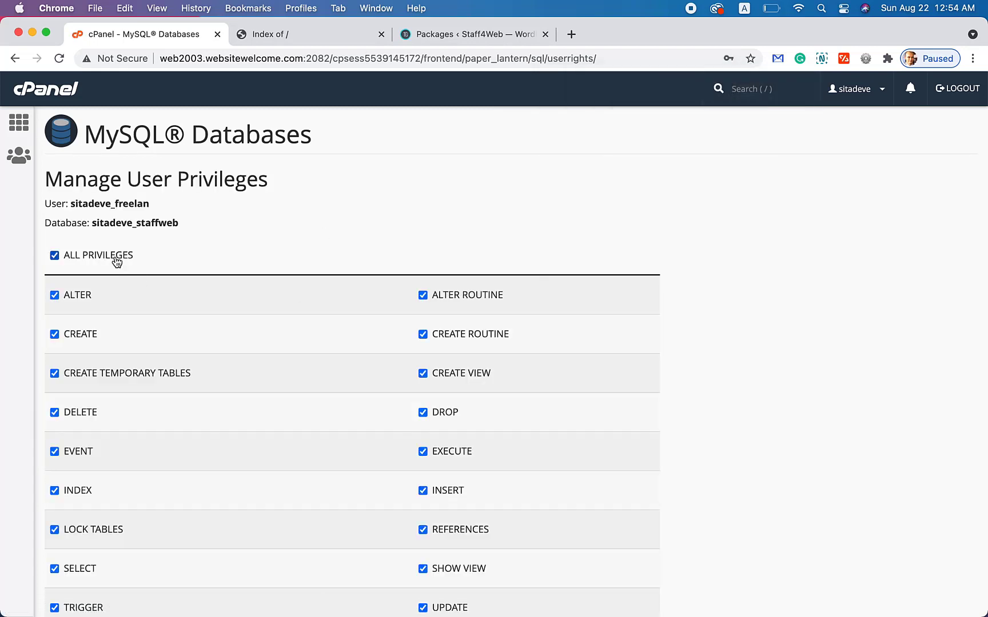
scroll(271, 253, down, 5)
click(114, 517)
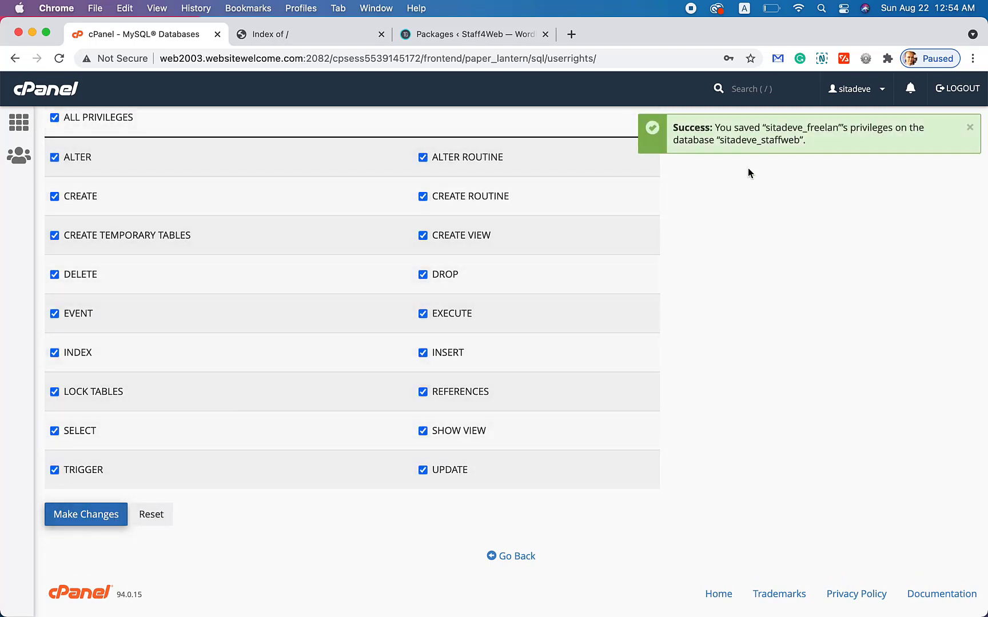
scroll(422, 281, up, 5)
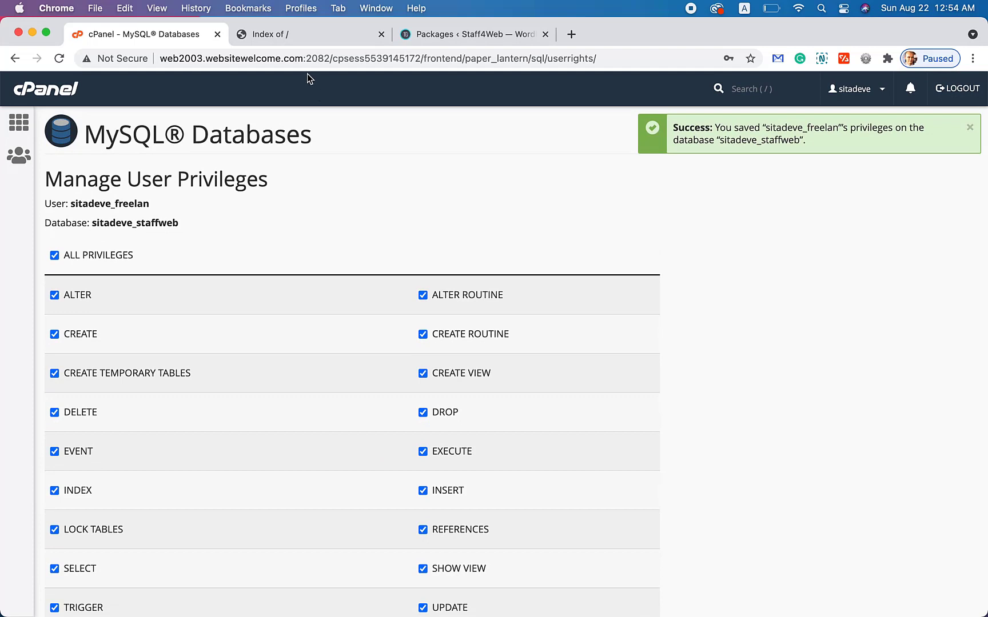
Download the completed Duplicator package's archive and installer files from the Staff4Web admin page.
click(268, 37)
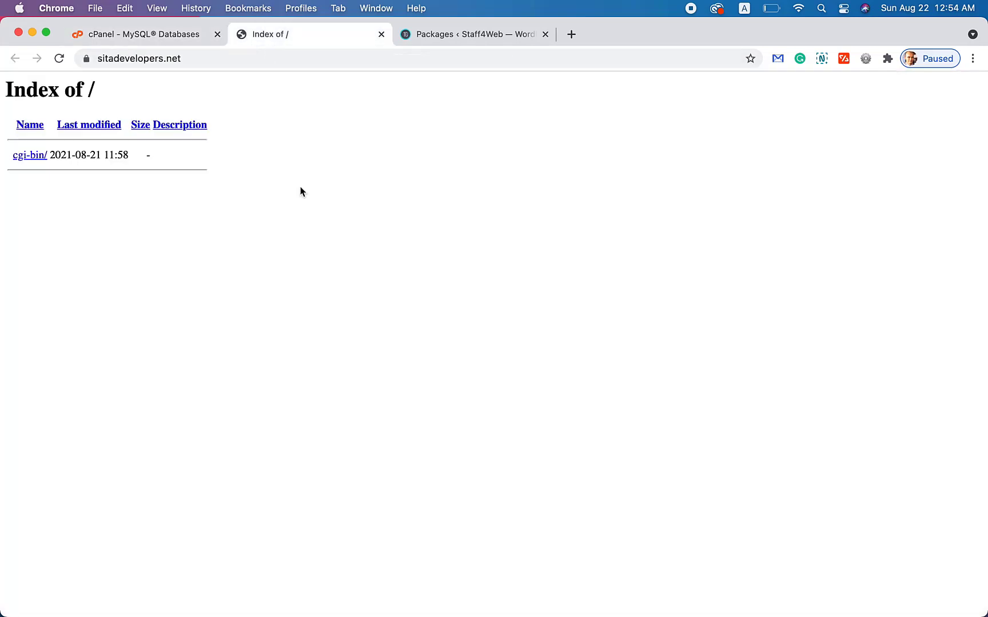
click(462, 40)
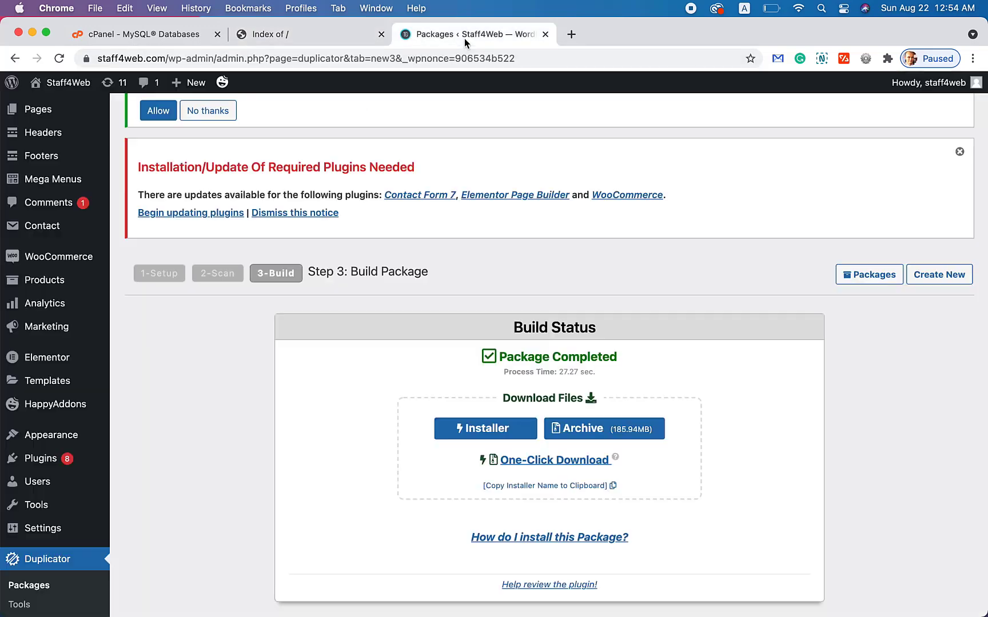
scroll(456, 258, down, 3)
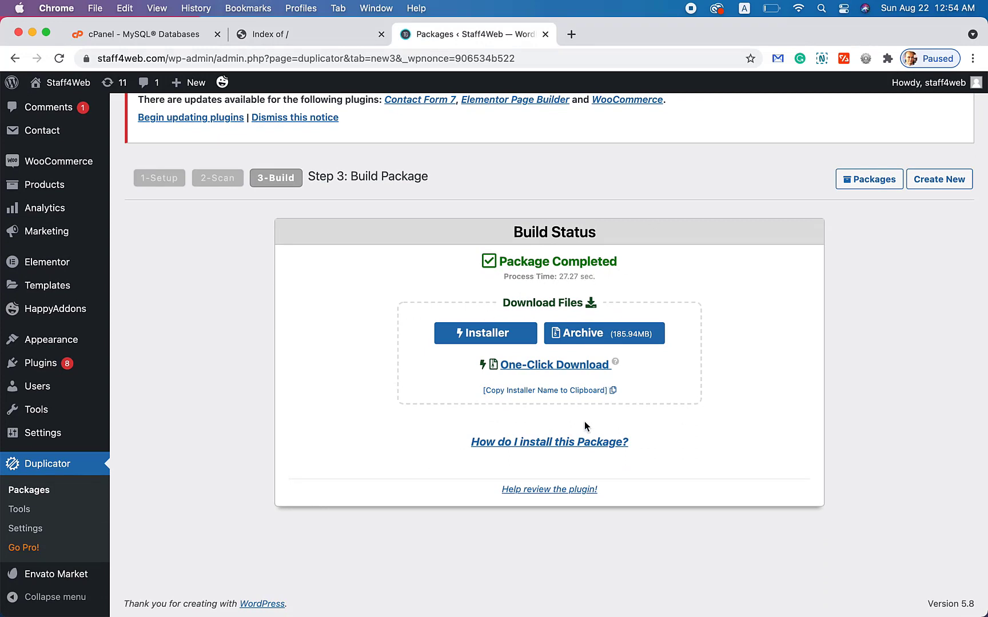
click(602, 341)
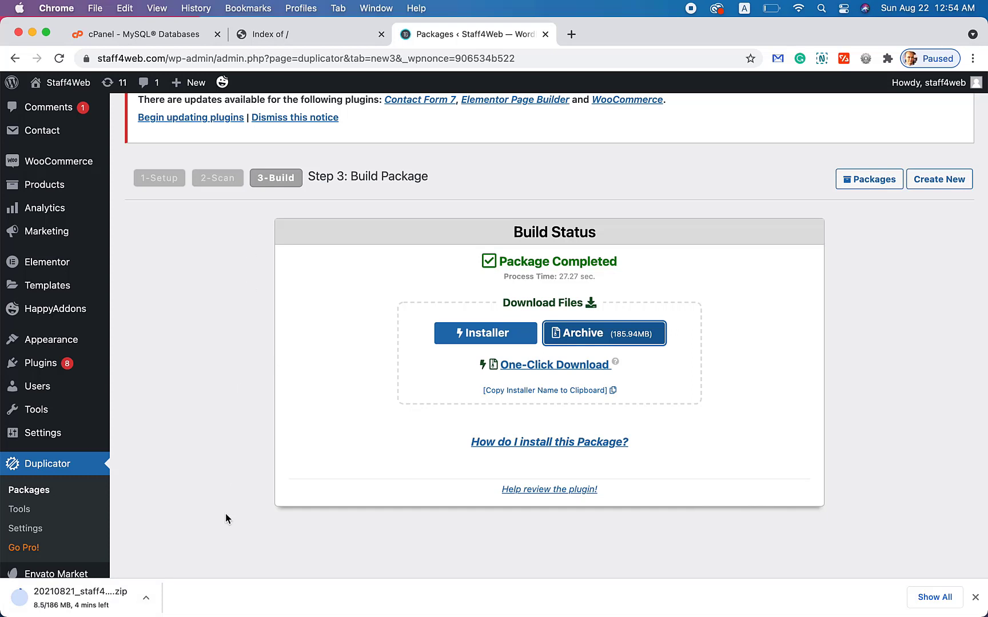
click(495, 336)
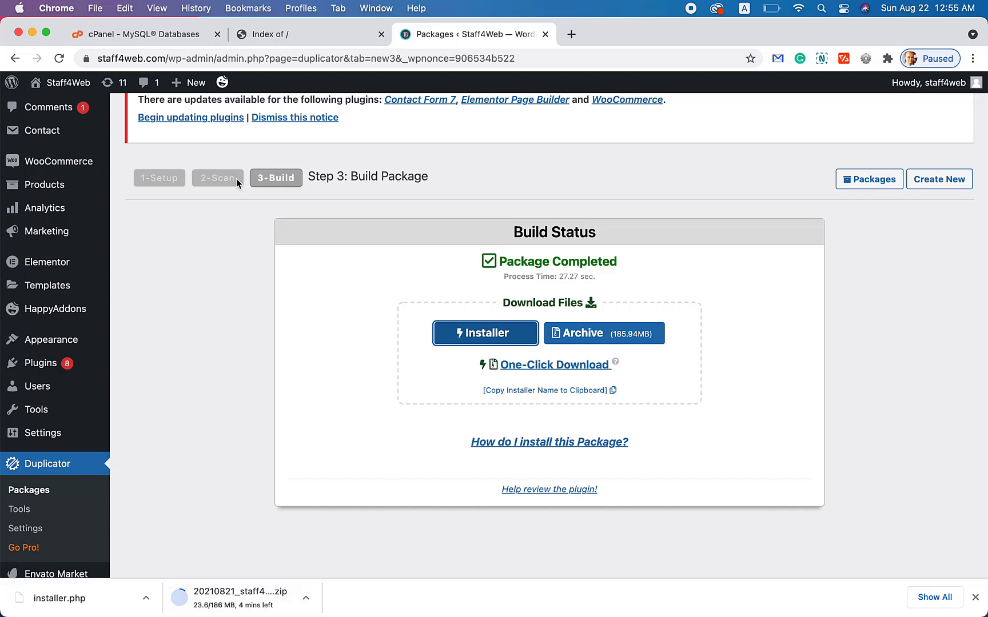
Return to the cPanel home page, open File Manager in a new tab, and go into the public_html folder.
click(177, 36)
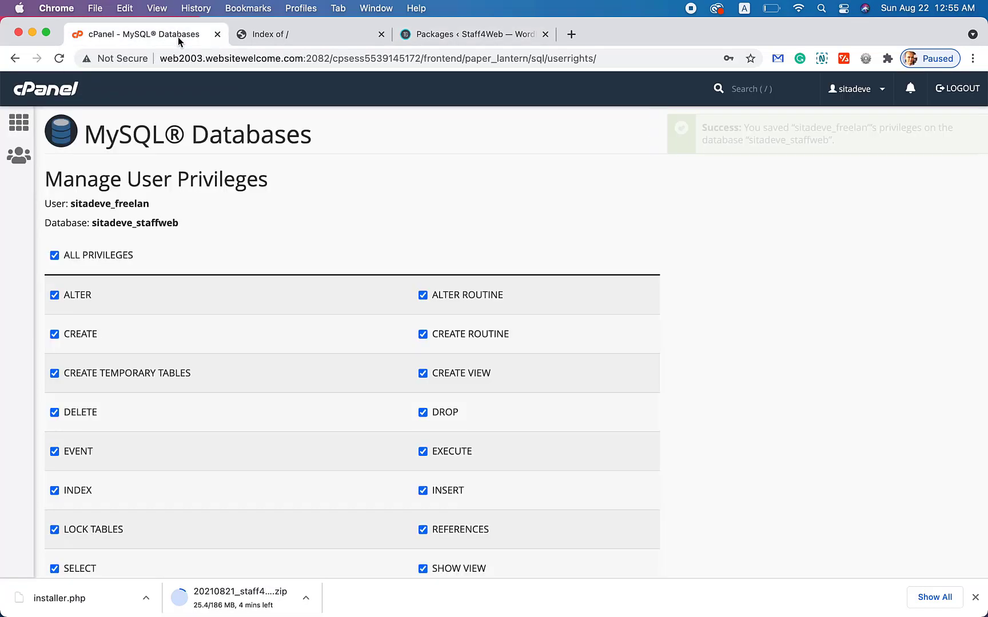
click(64, 92)
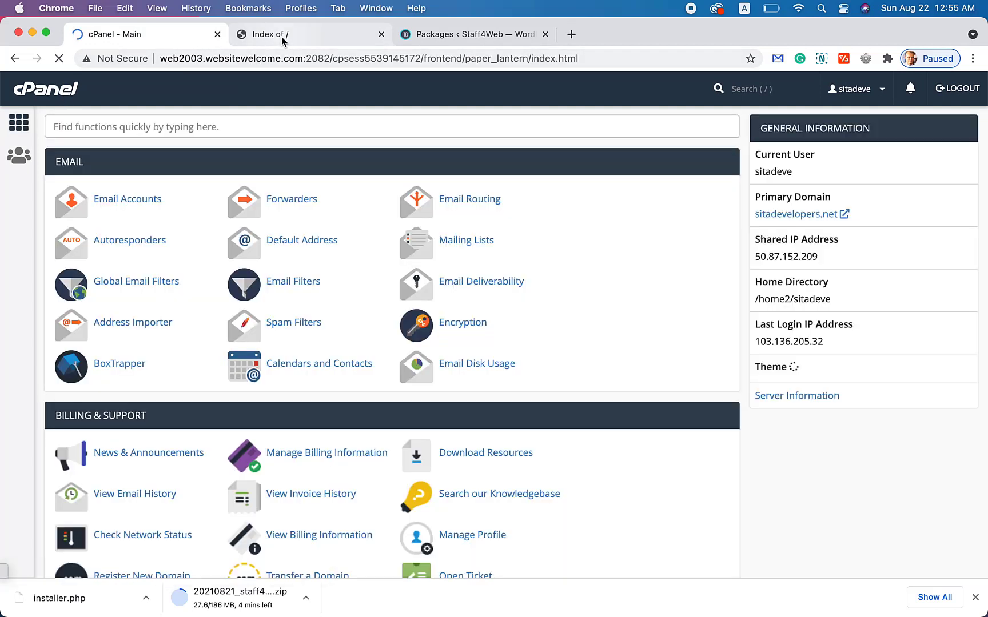
click(283, 40)
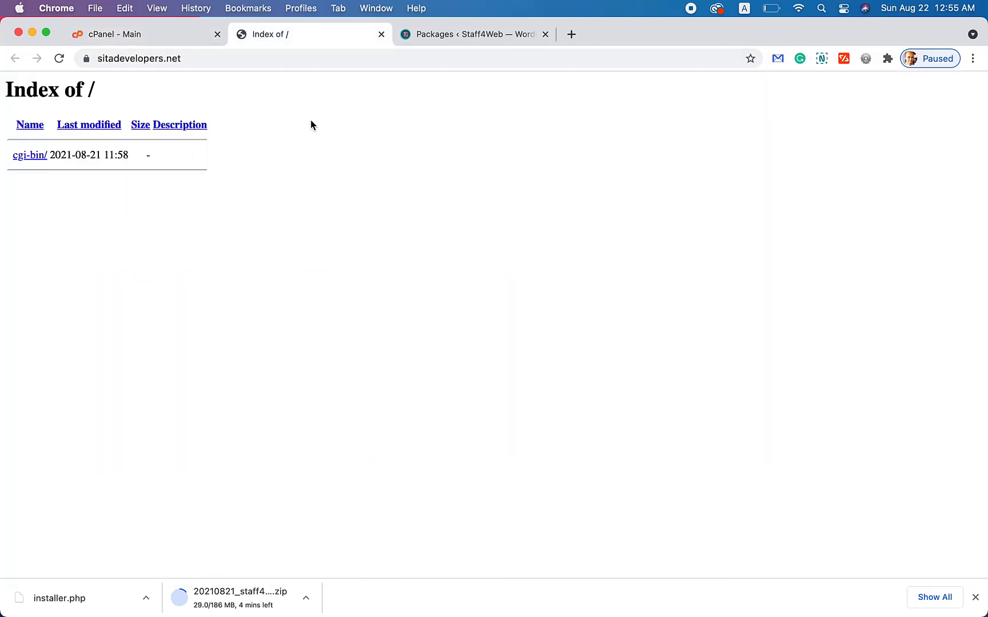
click(170, 38)
scroll(152, 183, down, 10)
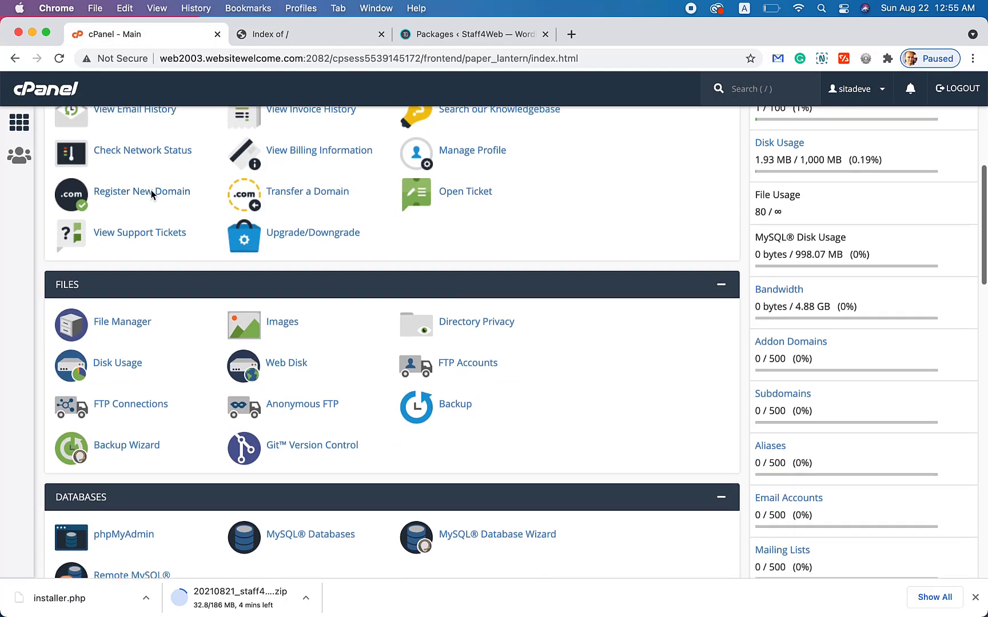
right_click(132, 252)
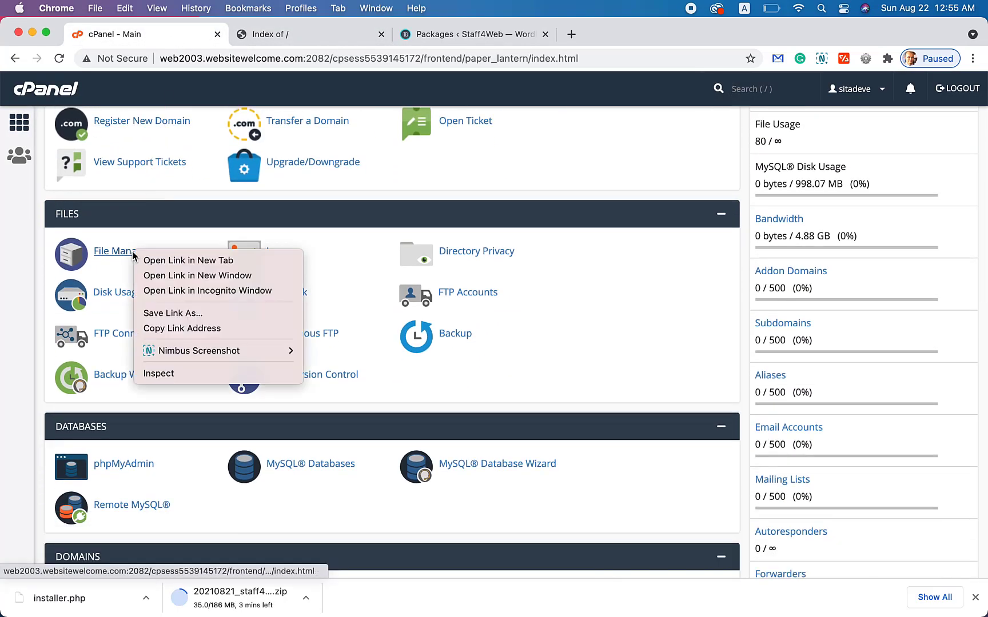
click(141, 259)
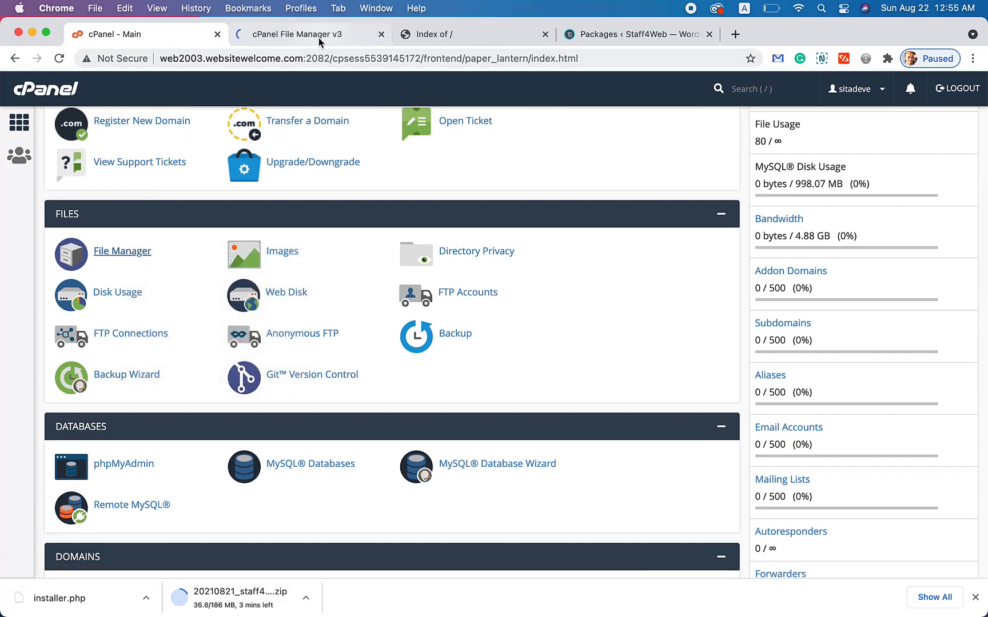
click(318, 37)
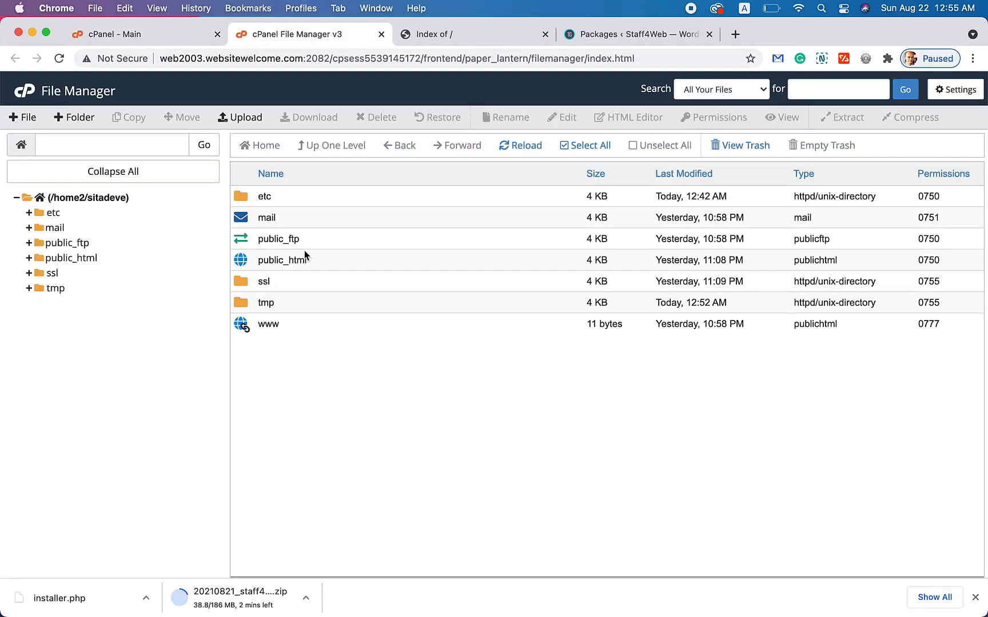
double_click(242, 260)
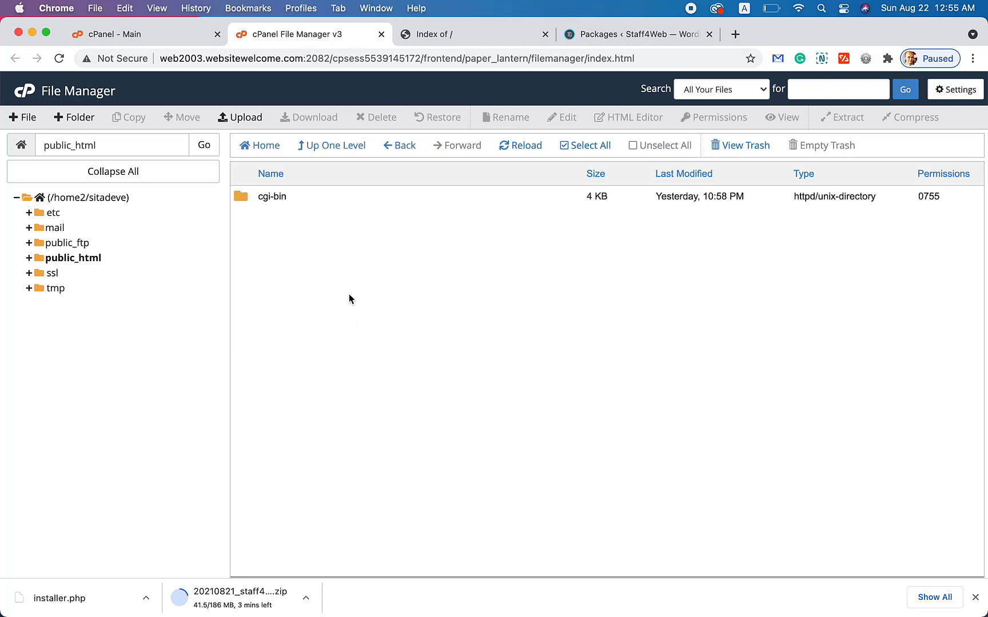
Compare public_html with the sitadevelopers.net index page, and open the file upload page for public_html.
click(478, 35)
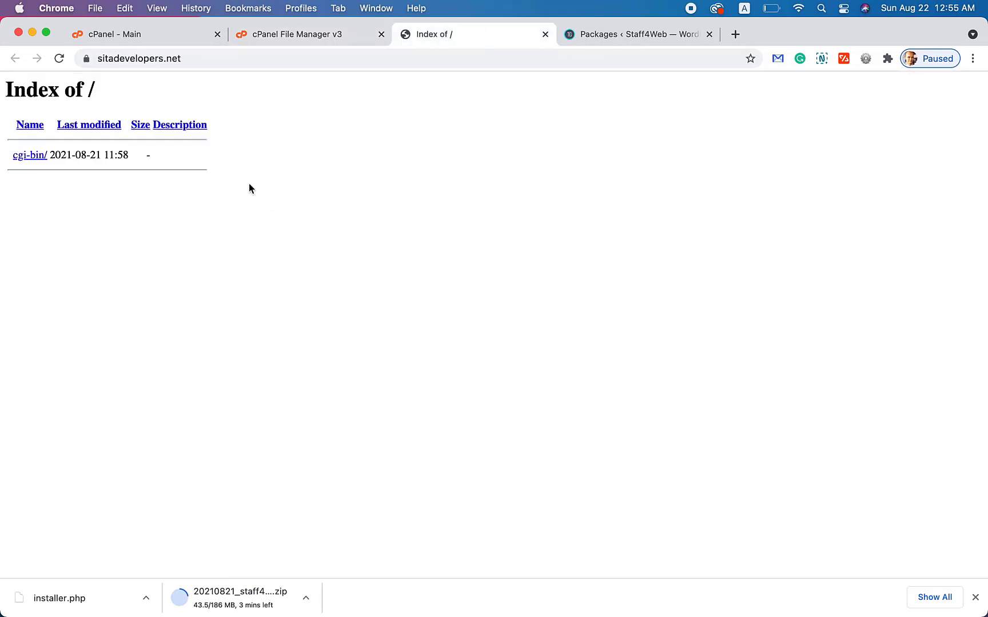
click(321, 36)
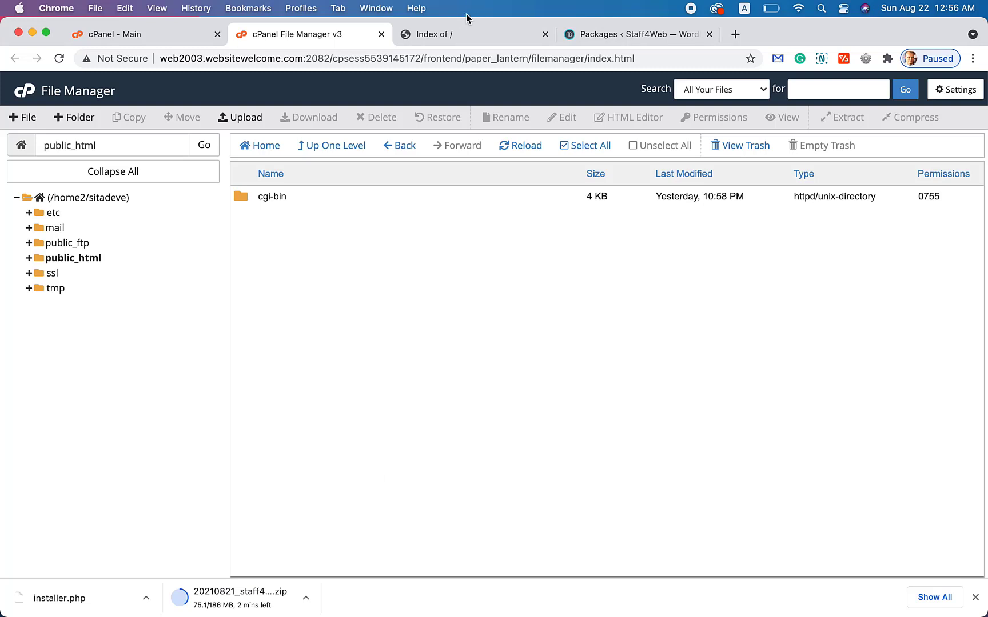
click(461, 37)
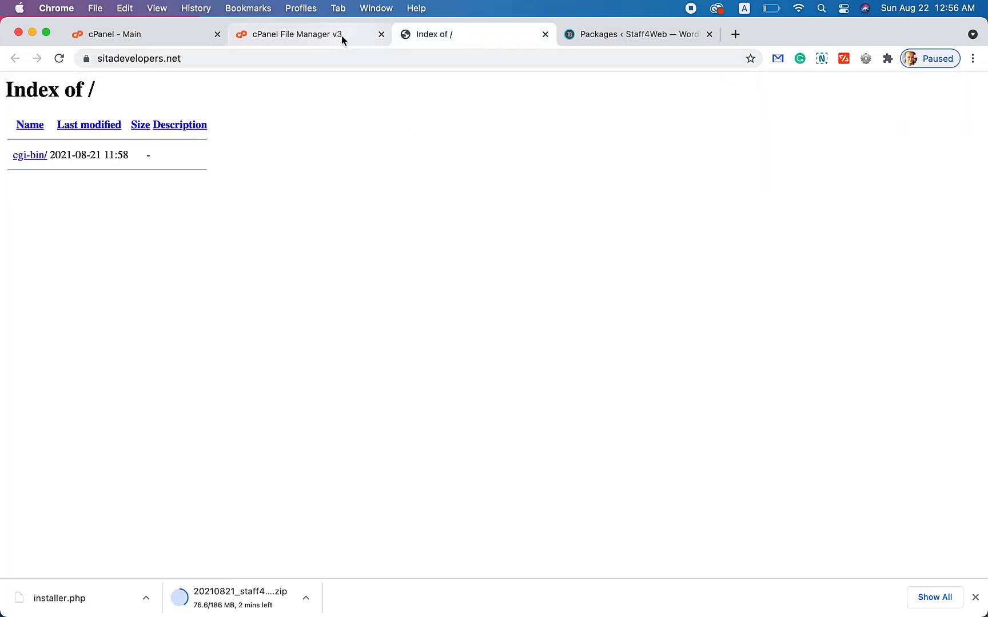
click(342, 35)
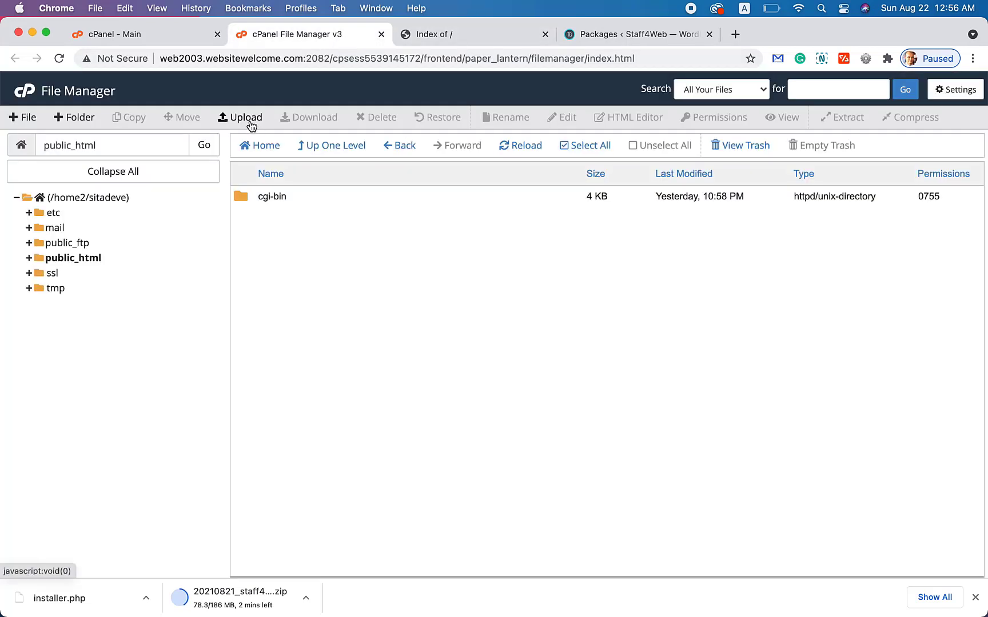
click(251, 122)
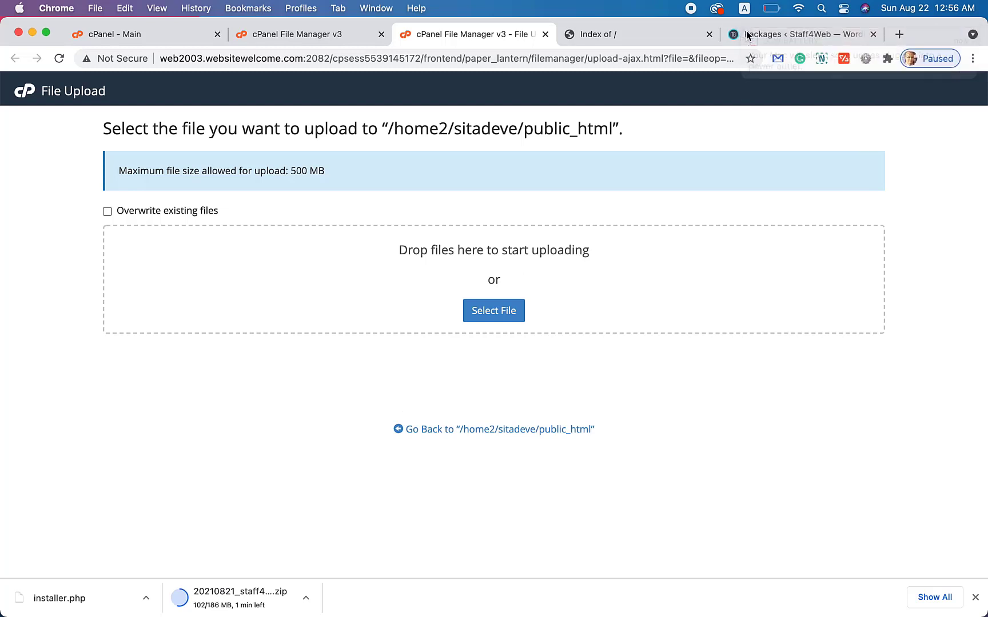
Open the staff4web.com site in a new tab and look over its home and Contact Us pages.
click(776, 34)
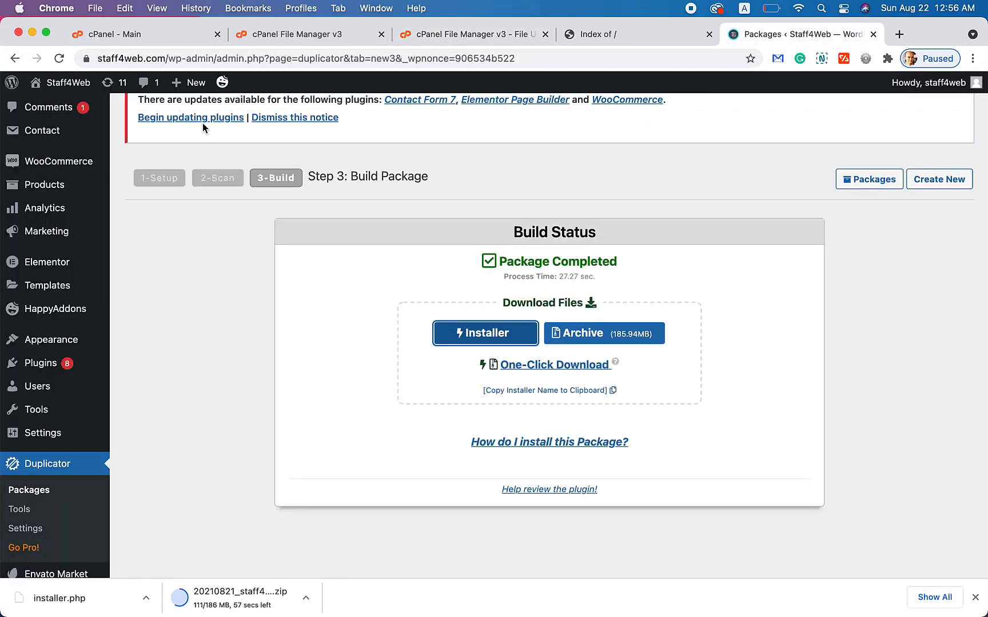
mouse_move(61, 83)
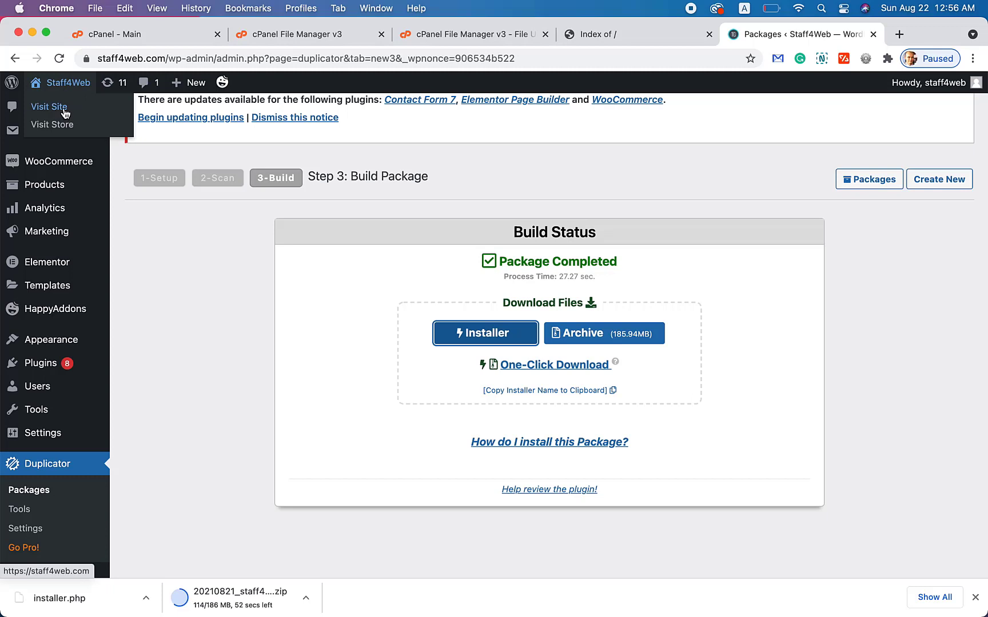
right_click(64, 108)
click(78, 117)
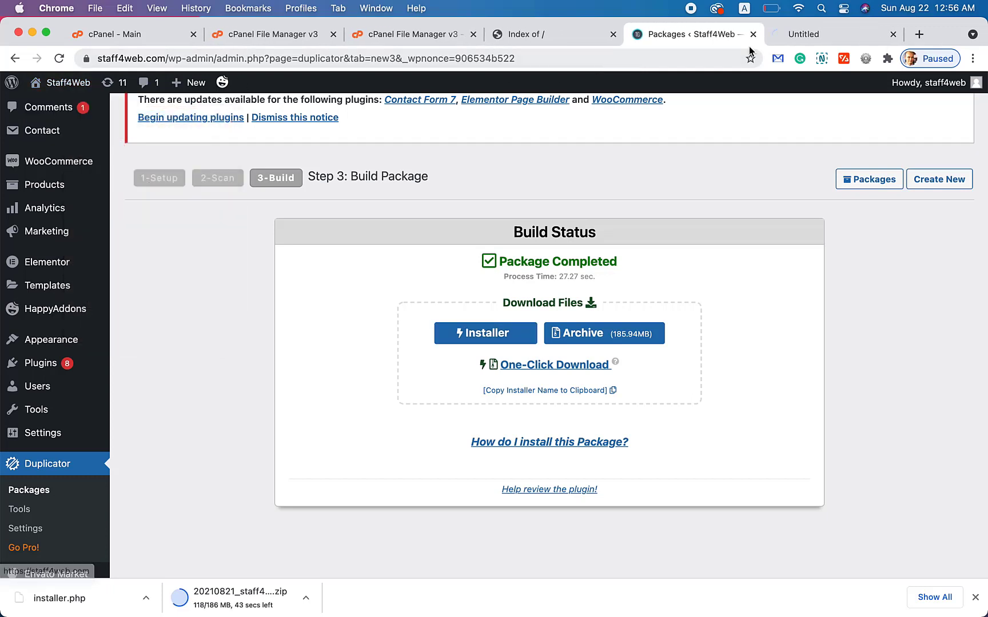
click(787, 33)
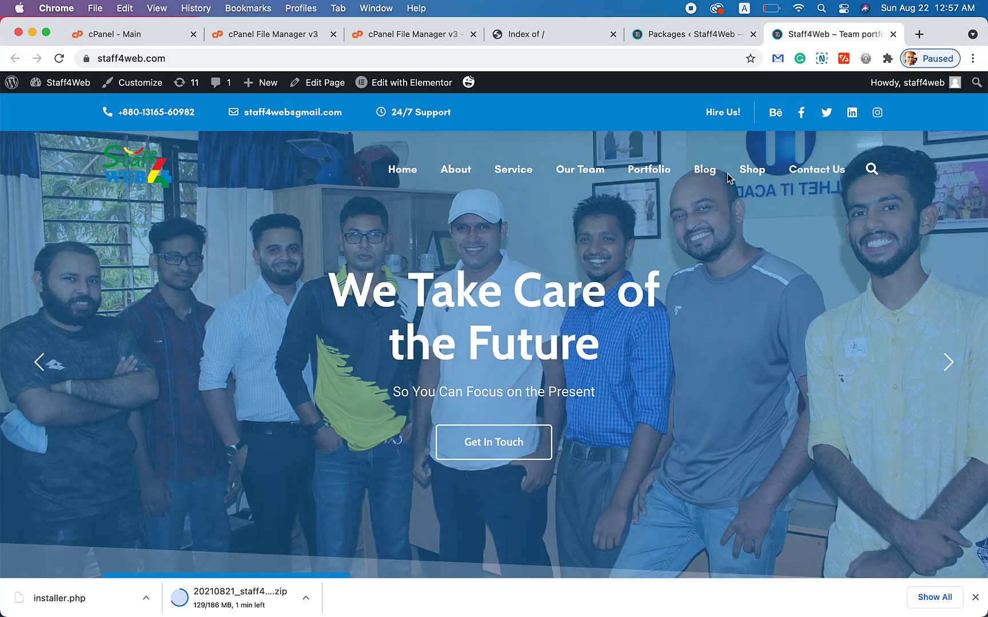
click(806, 172)
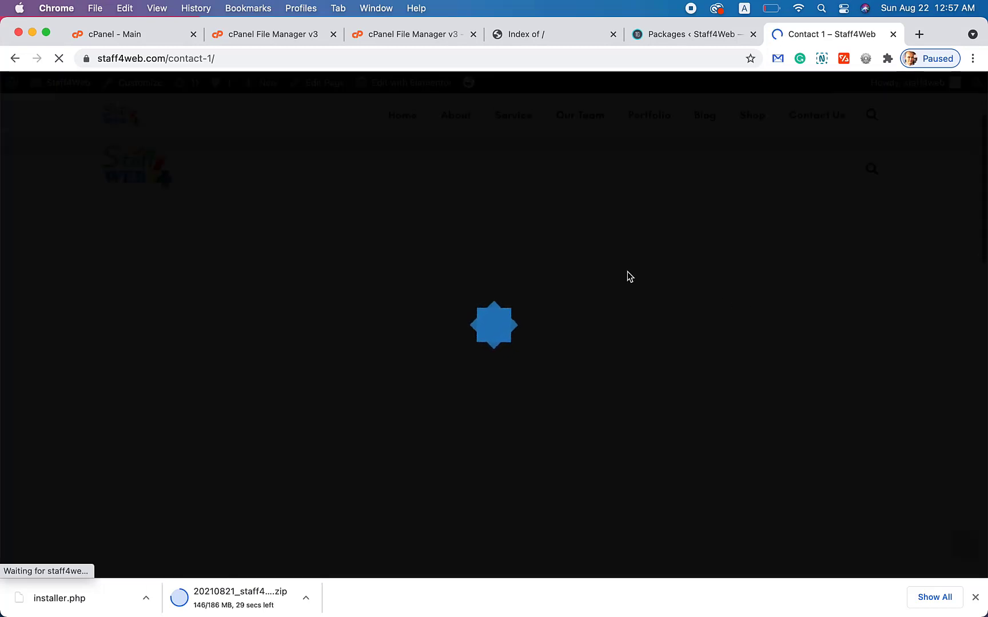
scroll(647, 184, down, 10)
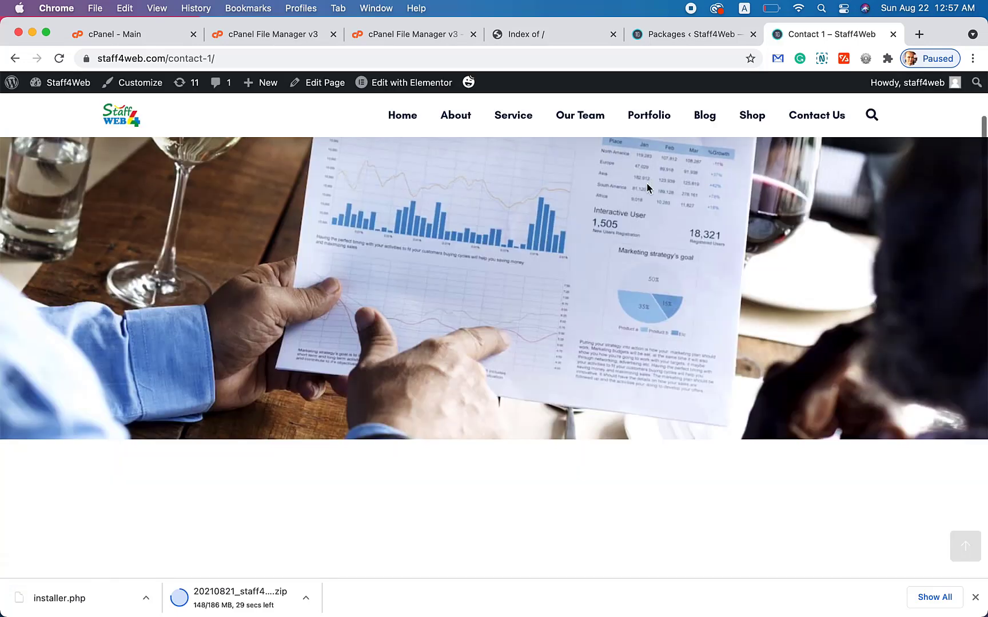
scroll(646, 183, down, 8)
scroll(646, 183, up, 11)
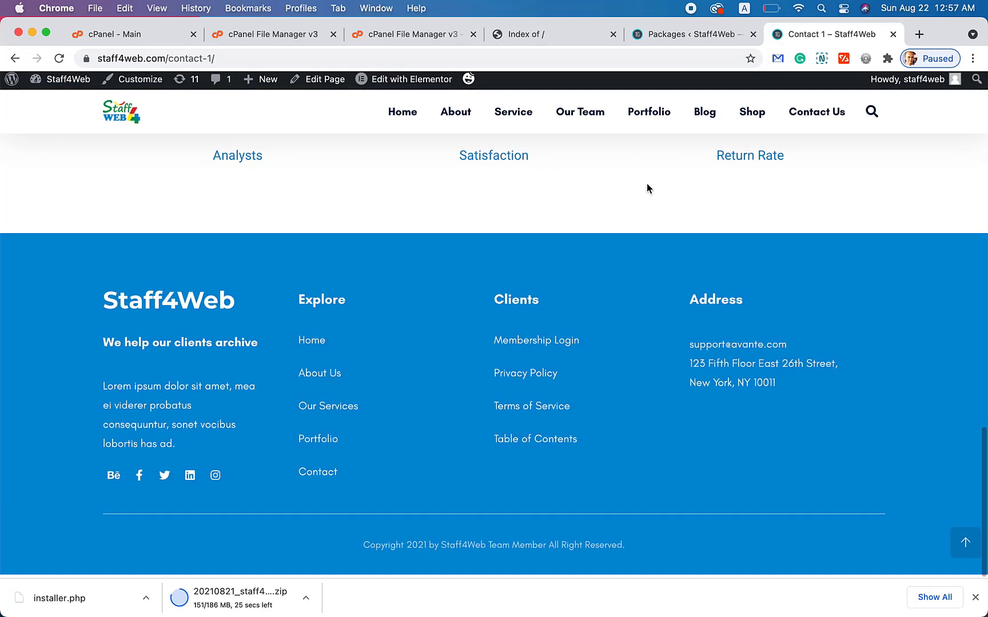
scroll(647, 183, up, 9)
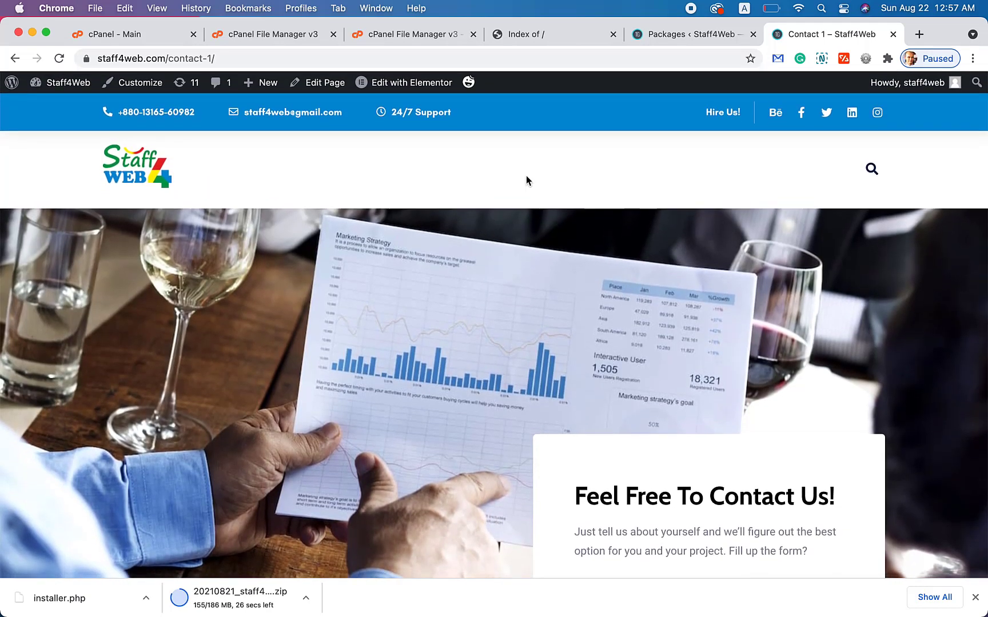
Check the downloaded package archive in the Downloads folder, and return to the public_html file upload page.
click(678, 36)
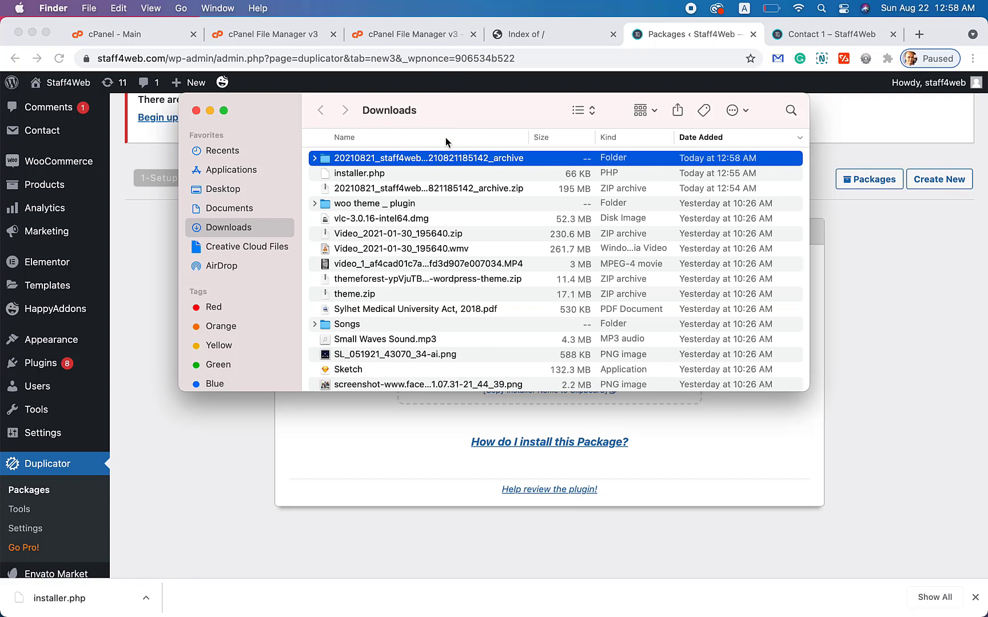
click(459, 191)
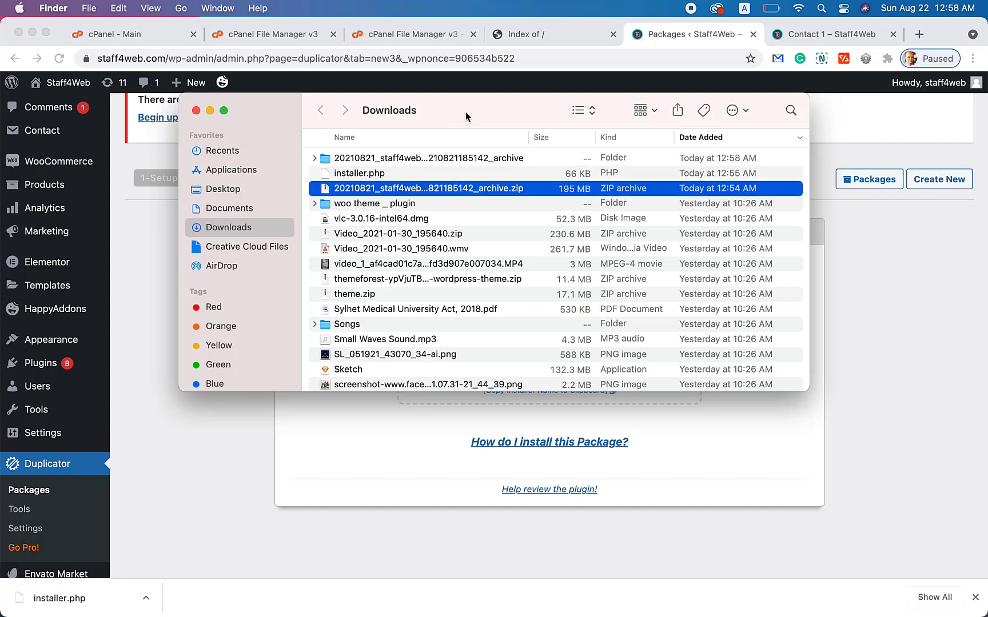
click(522, 35)
click(420, 35)
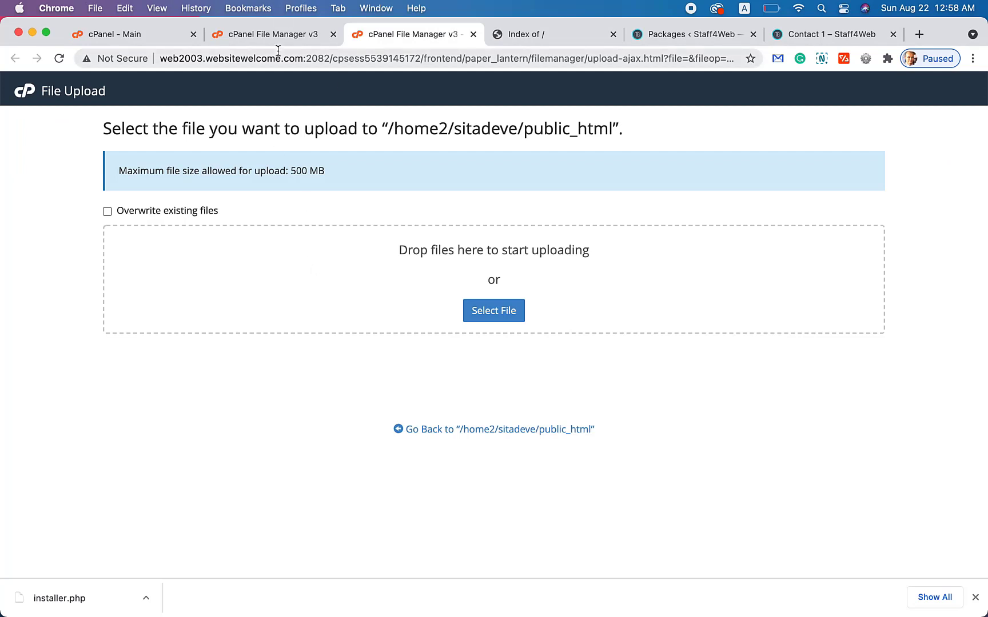
click(293, 36)
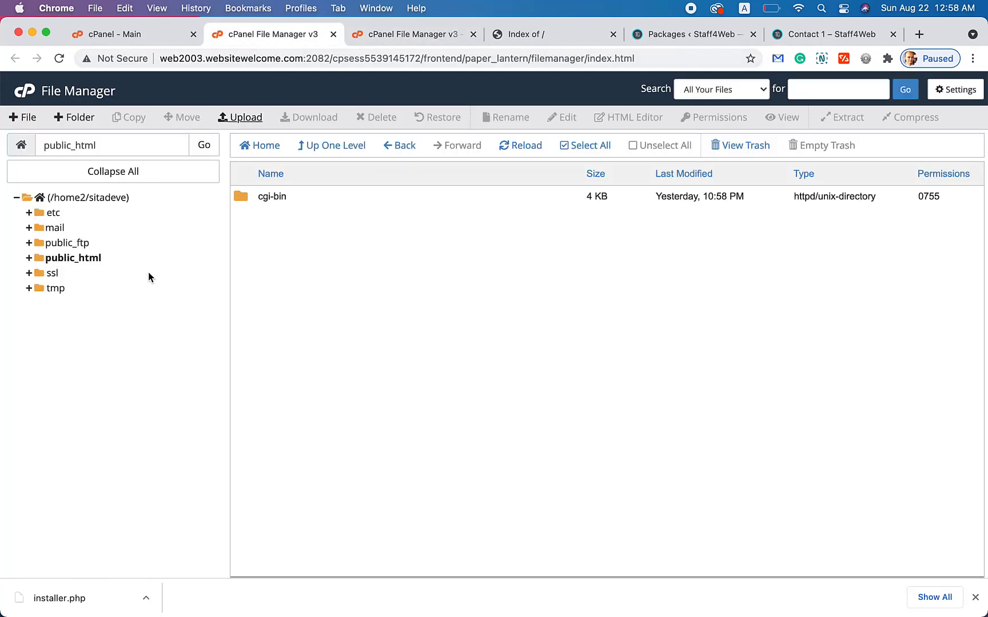
click(390, 34)
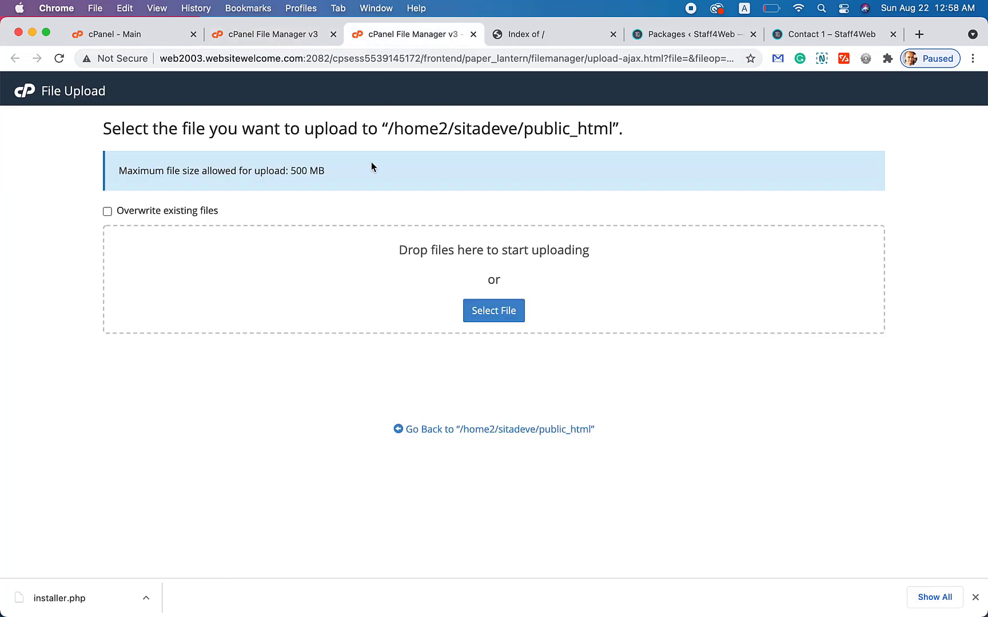
Upload the downloaded installer.php file to public_html.
right_click(57, 599)
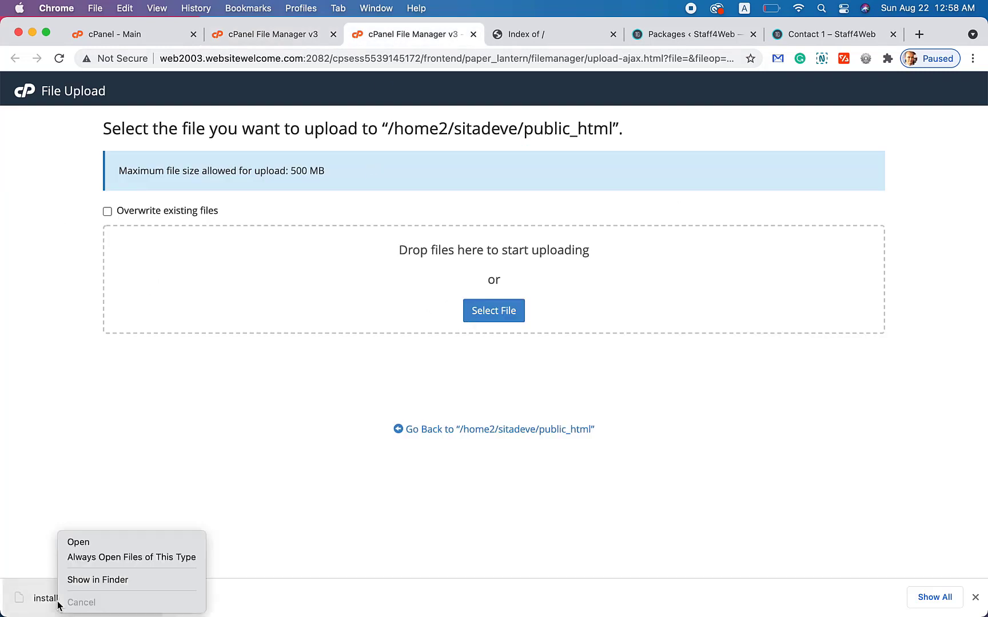
click(312, 296)
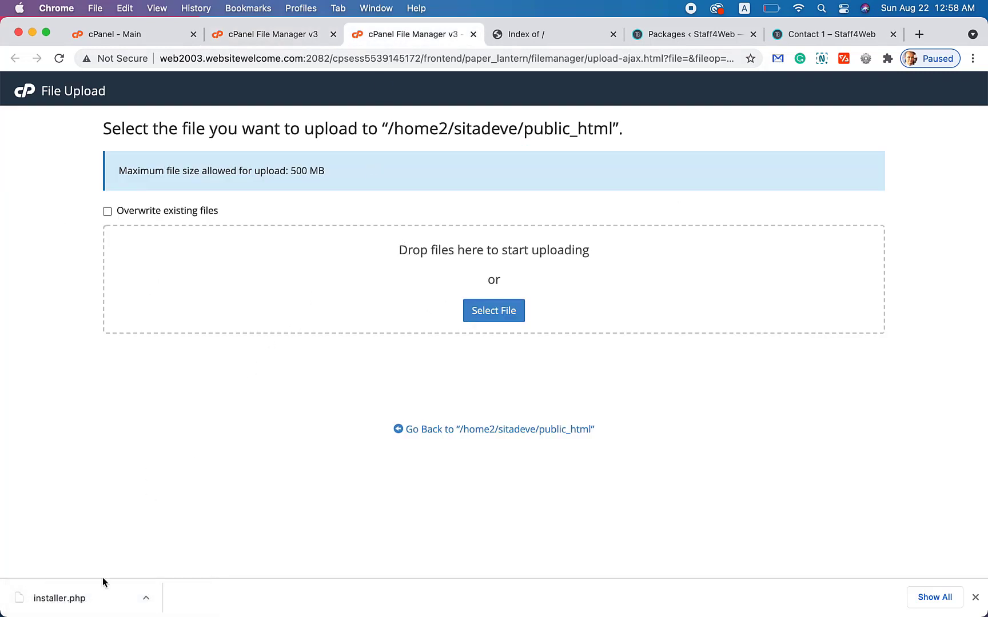
drag(95, 590, 345, 280)
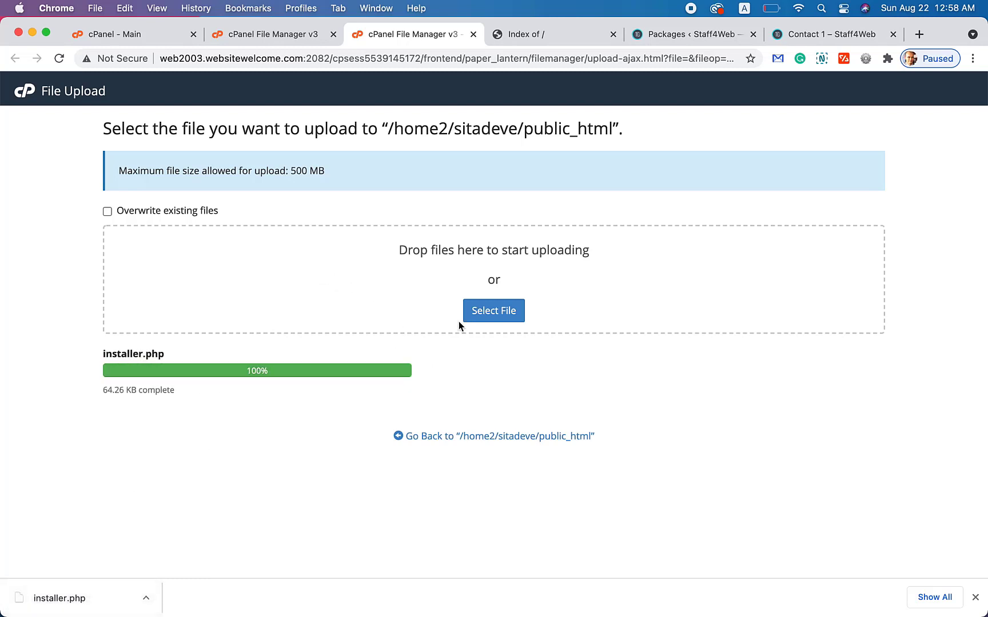
click(500, 312)
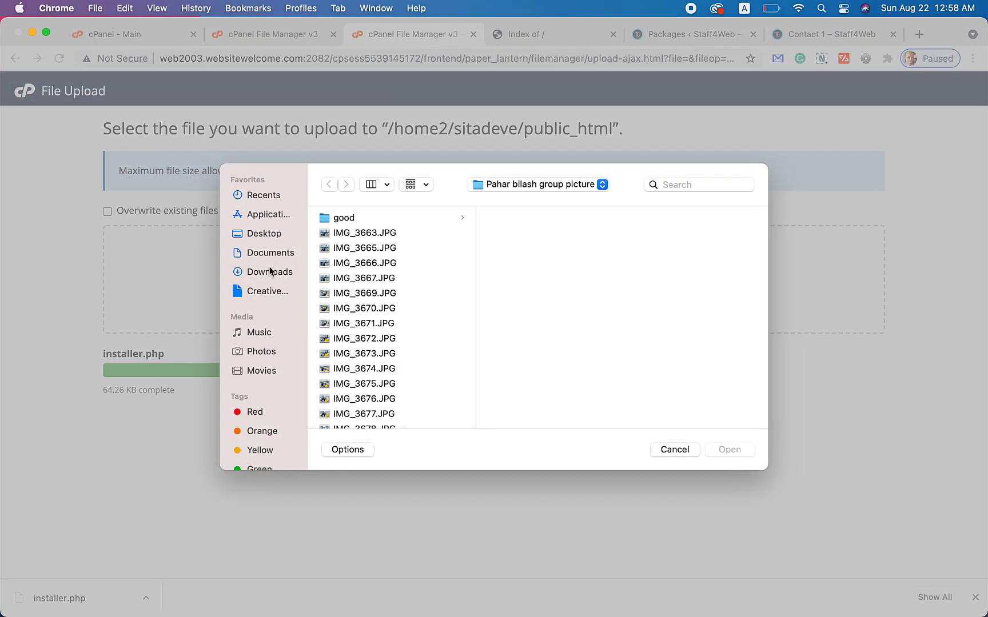
click(269, 271)
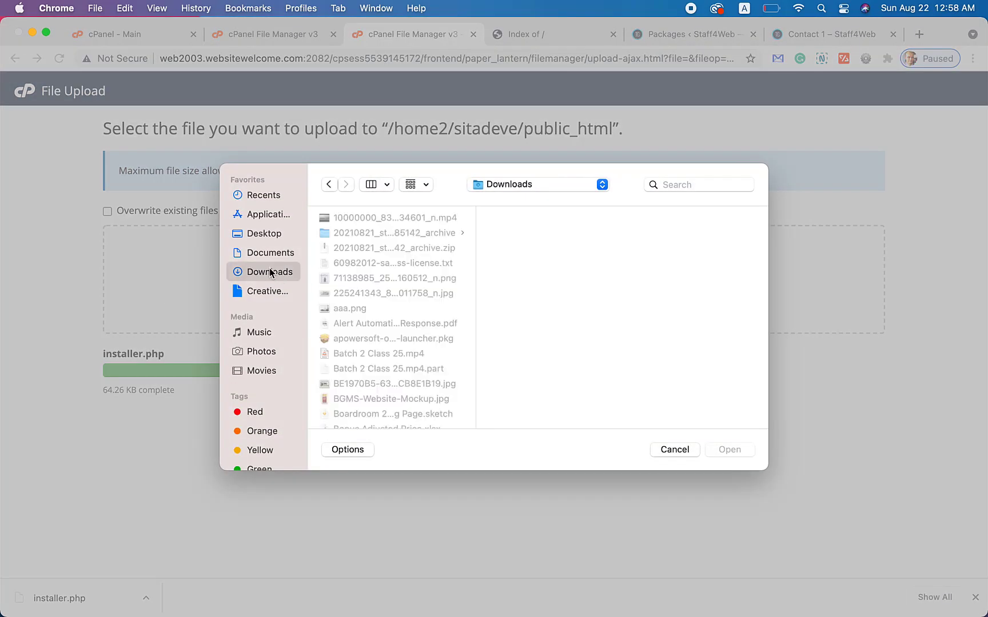
click(419, 252)
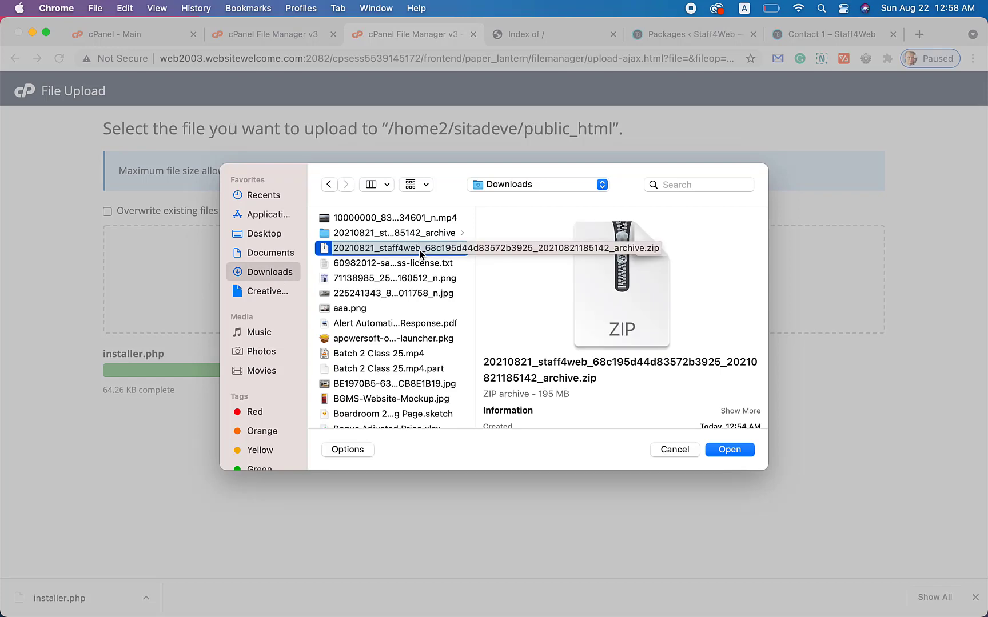
click(735, 451)
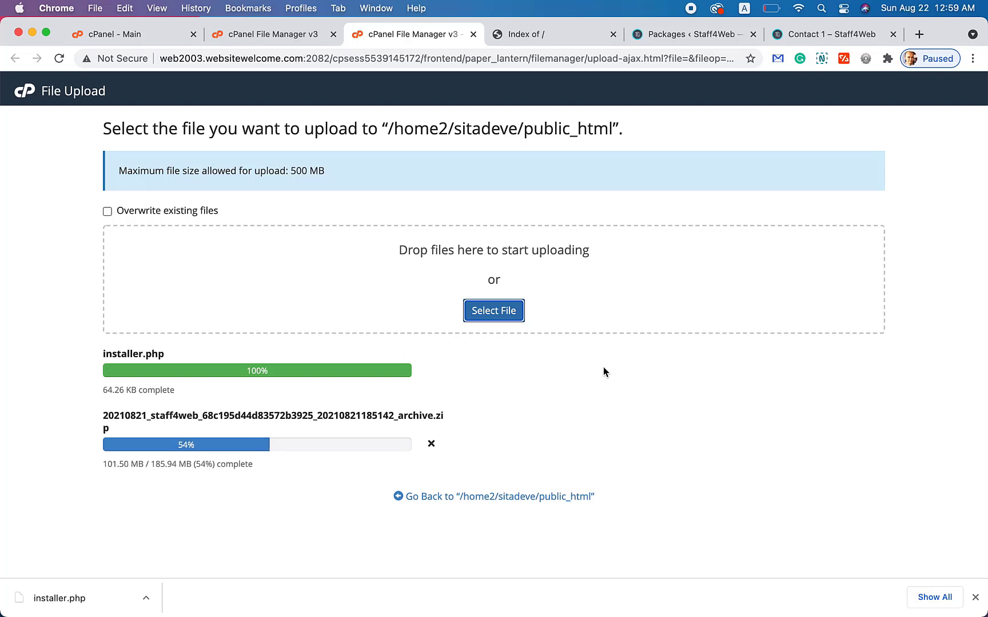
Review the Duplicator build page, the sitadevelopers.net index and public_html during the upload, and check the upload progress.
click(687, 32)
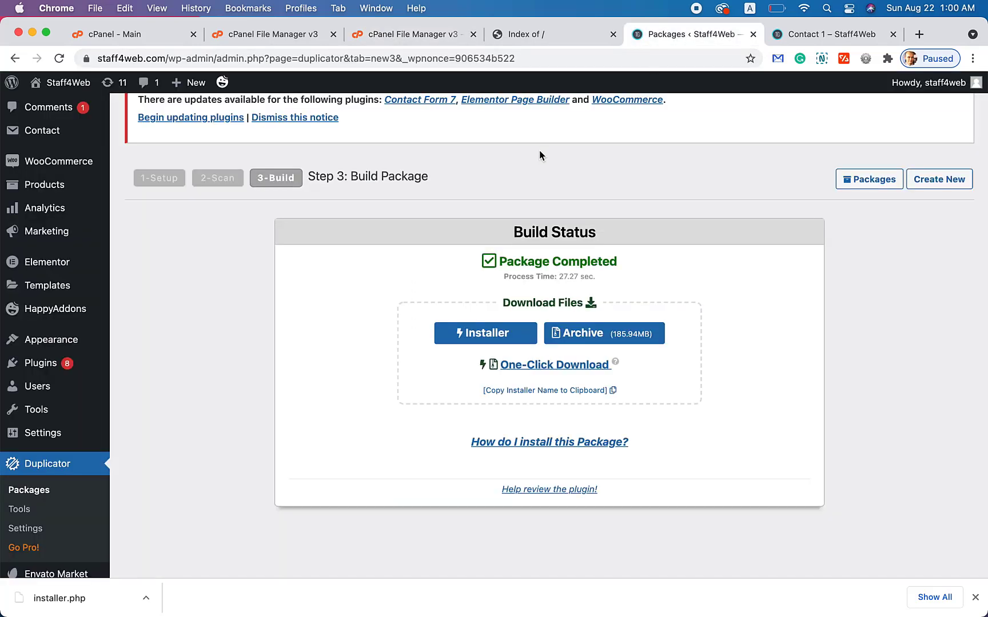
scroll(540, 151, up, 1)
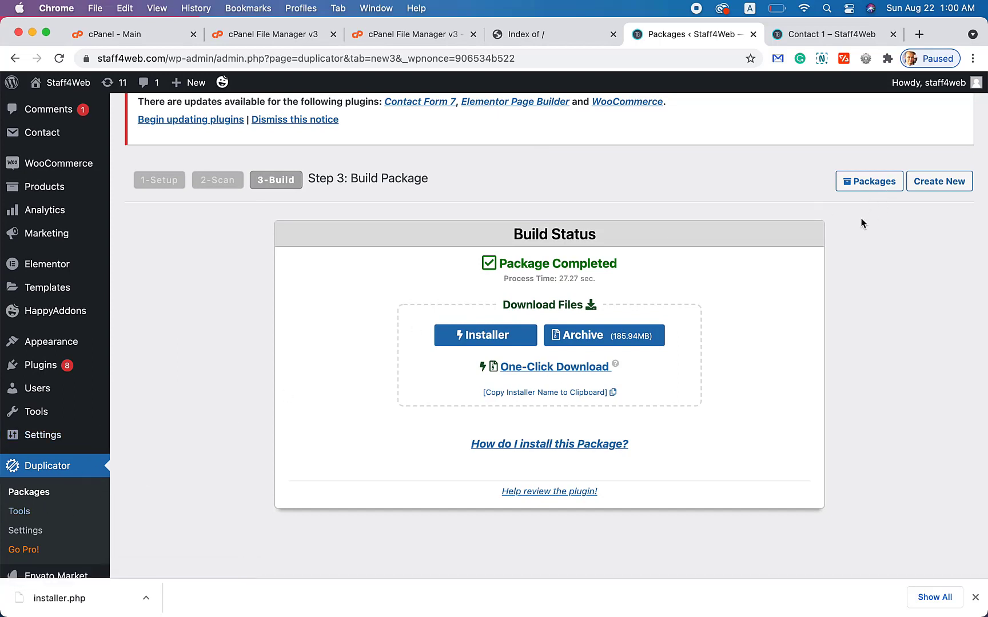
scroll(853, 249, down, 2)
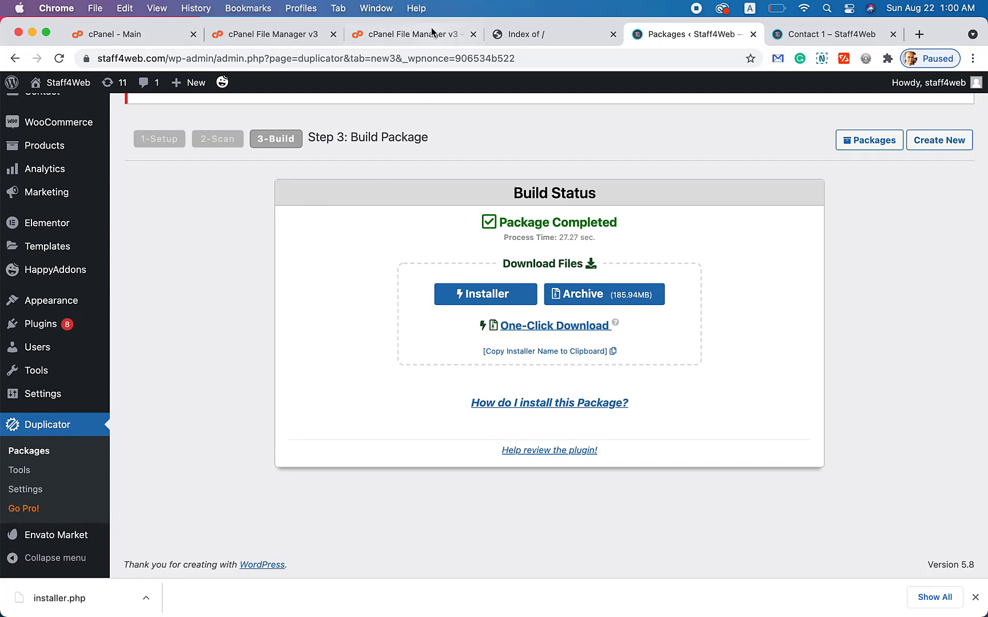
click(509, 34)
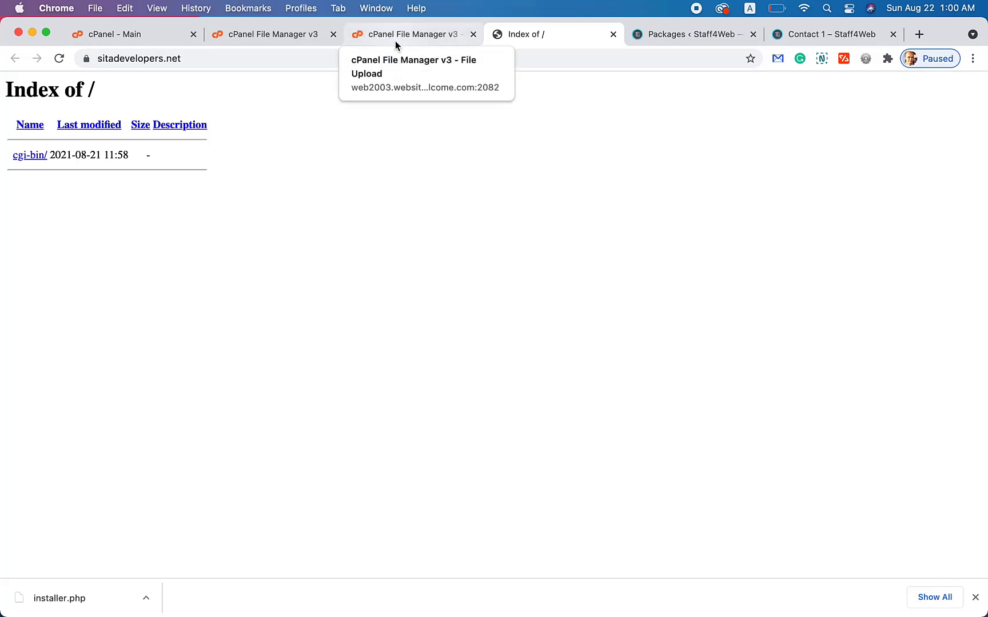
click(246, 39)
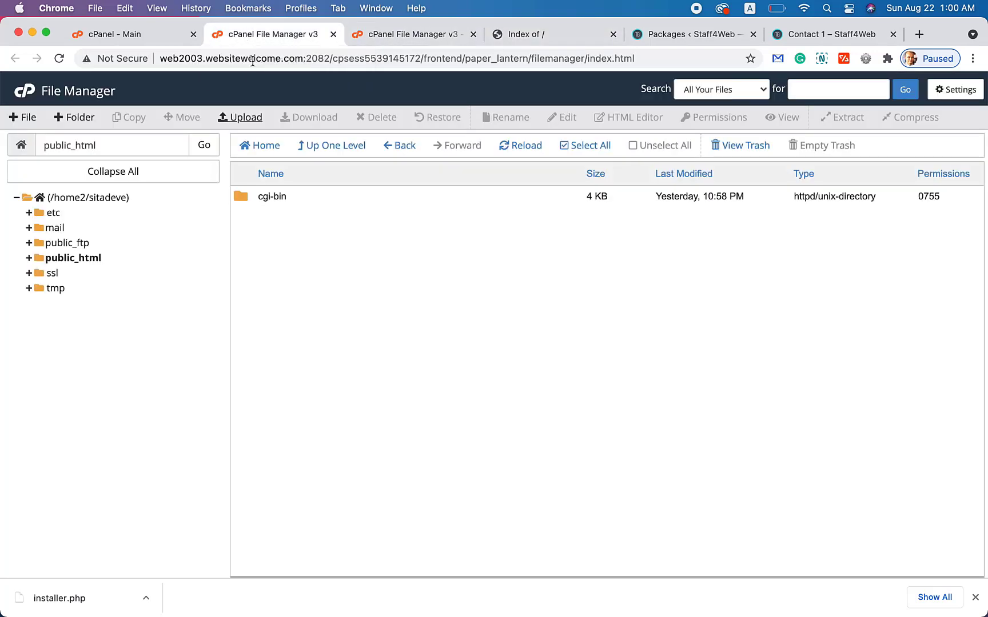
click(406, 42)
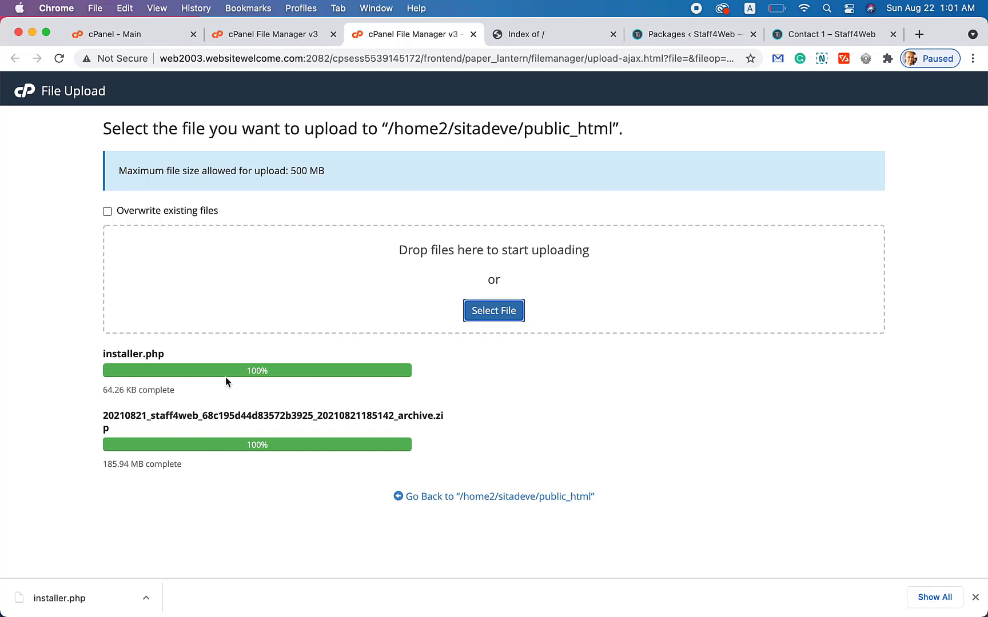
Go back to public_html in File Manager and check the uploaded archive zip and installer.php.
click(509, 496)
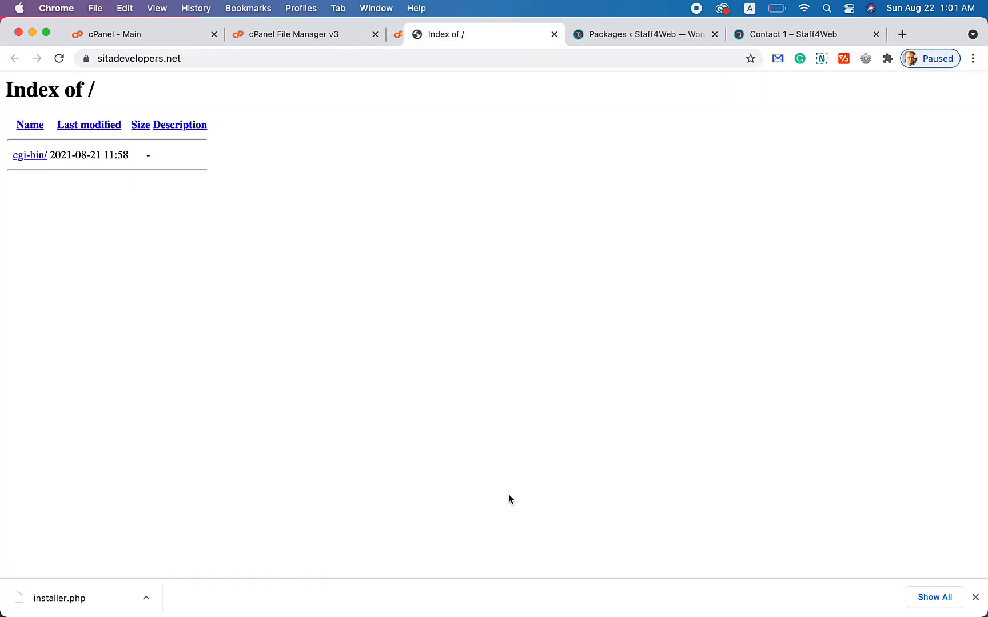
click(326, 39)
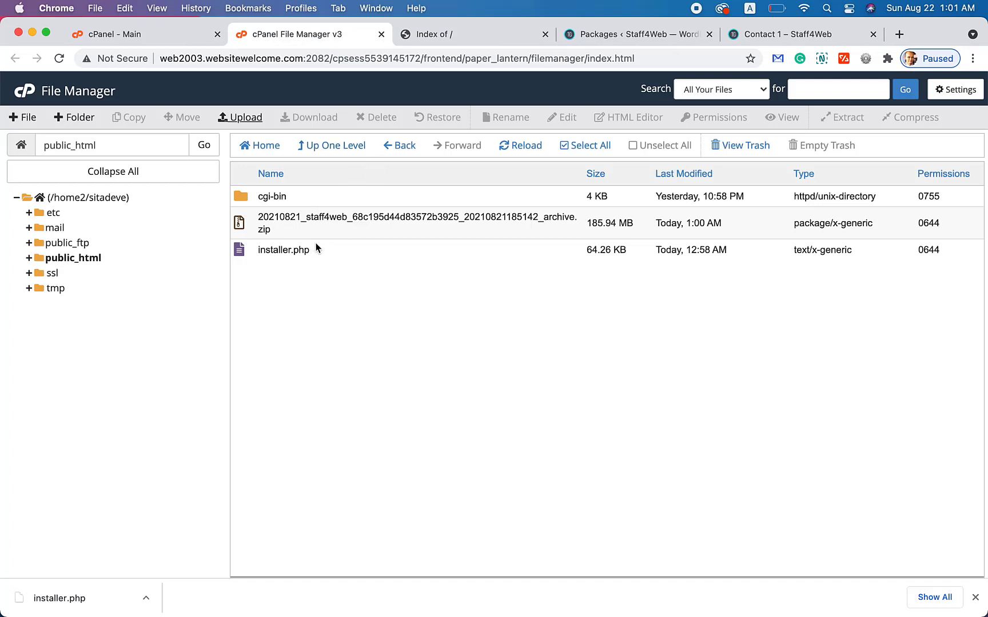
click(366, 228)
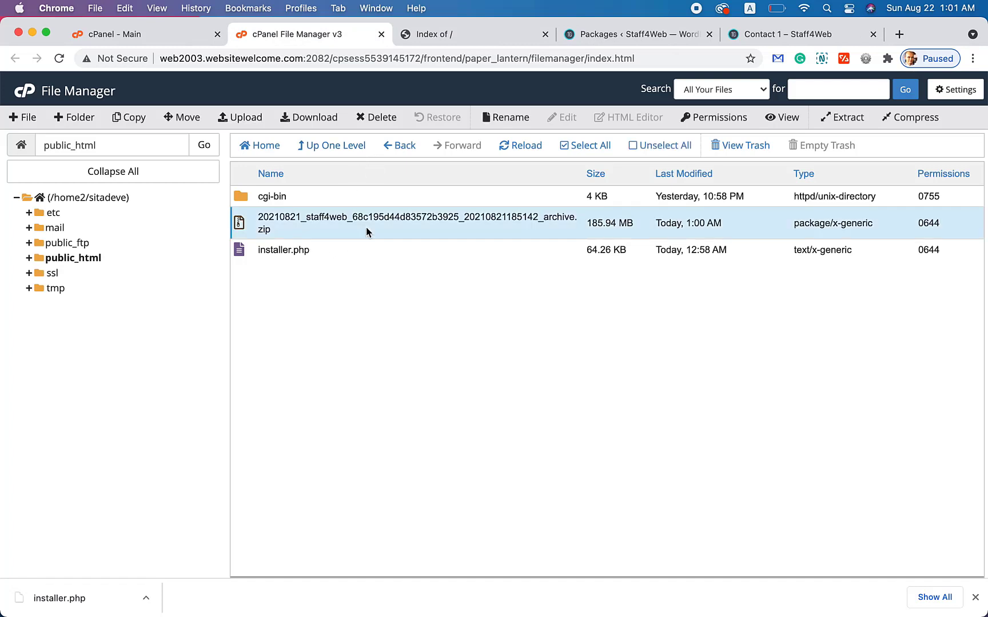
click(350, 258)
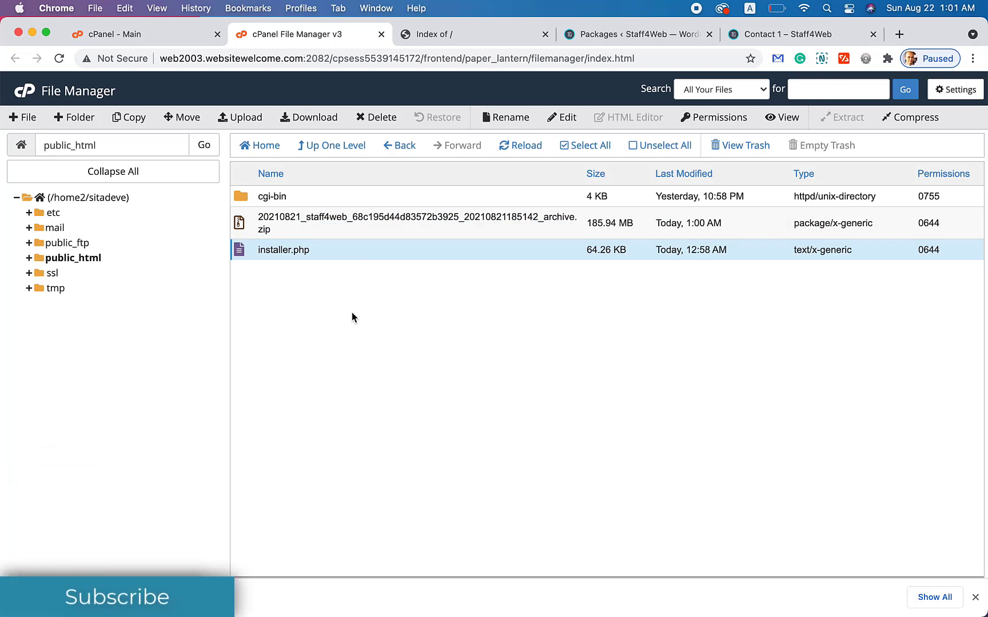
Refresh the sitadevelopers.net index page and launch installer.php from it.
click(452, 34)
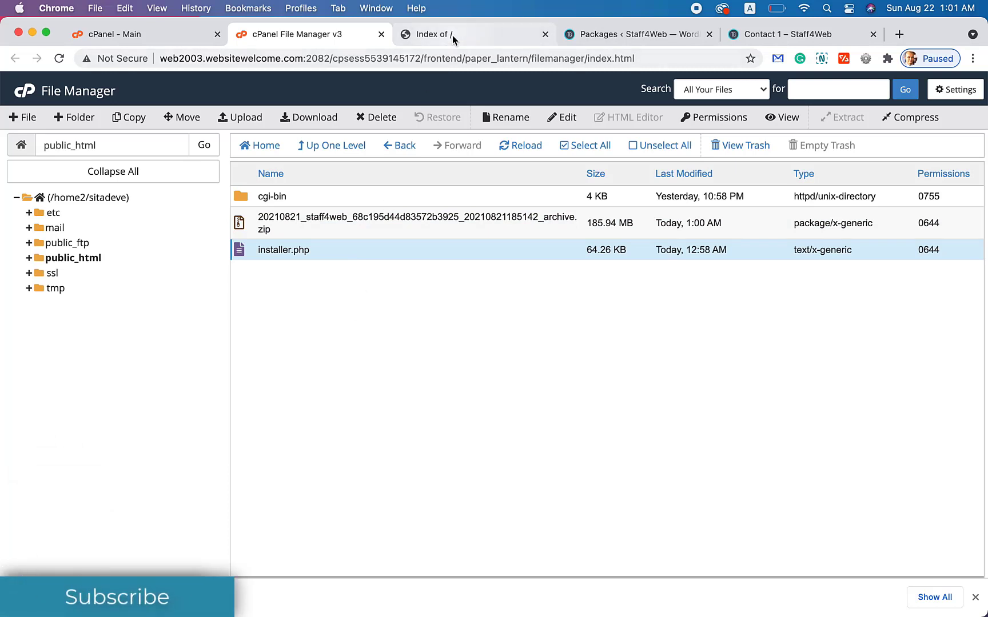
click(62, 60)
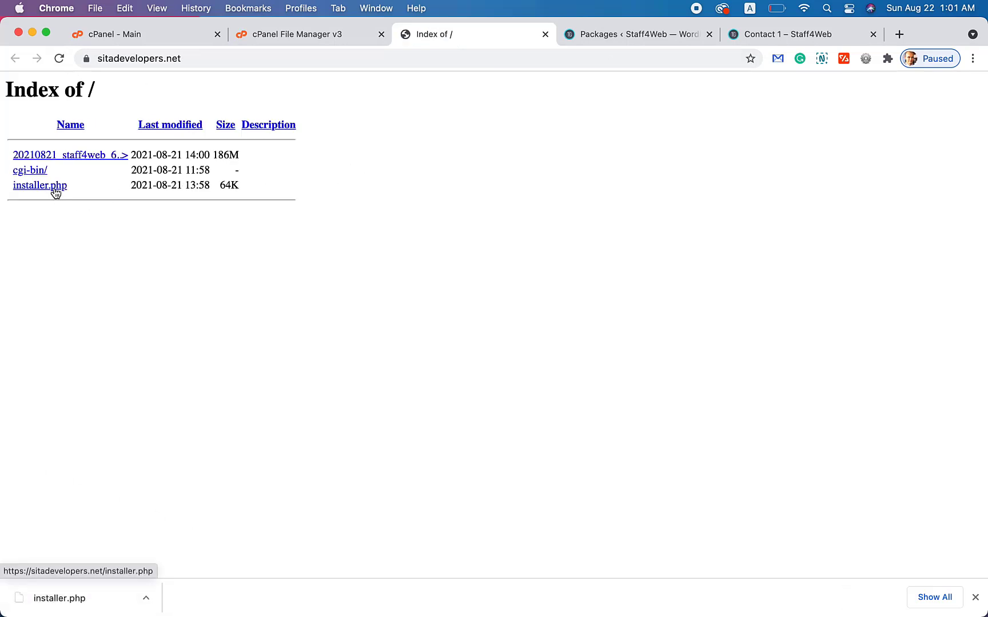
click(55, 189)
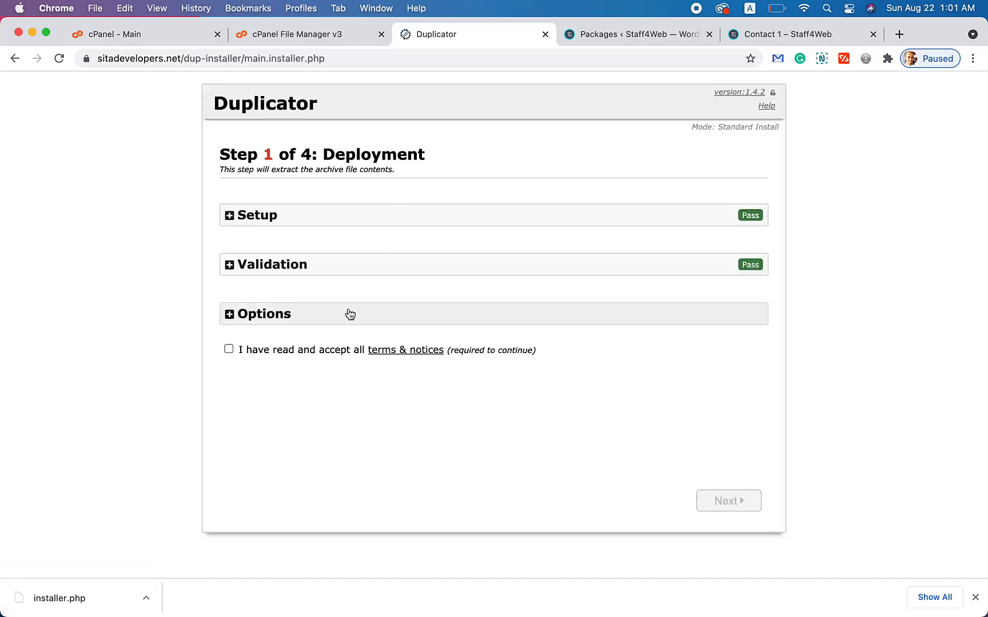
Review the installer's Setup and Options sections, accept the terms and notices, and run the Step 1 deployment.
click(239, 222)
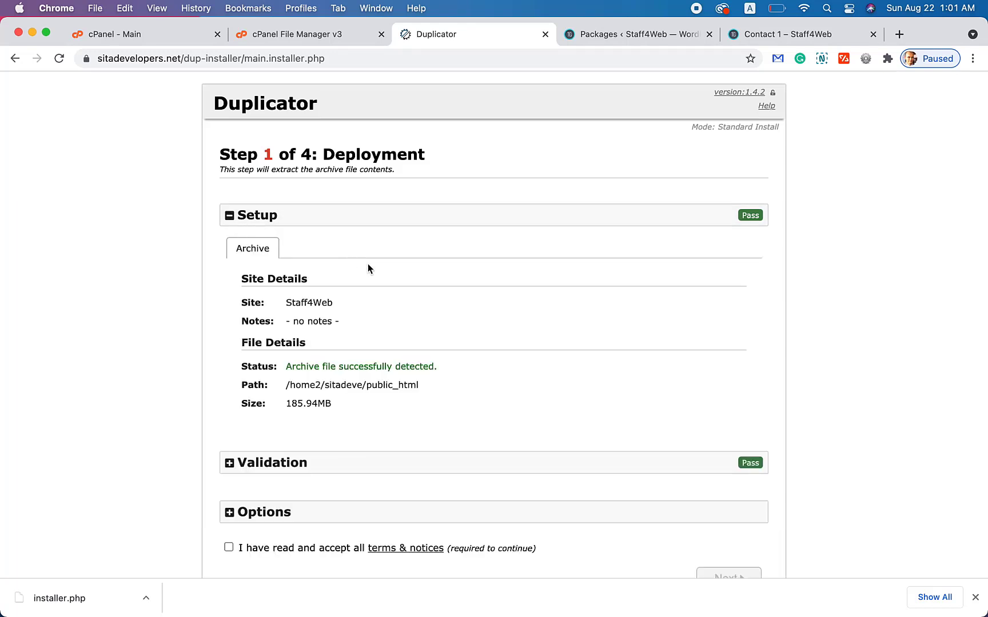
scroll(369, 315, down, 1)
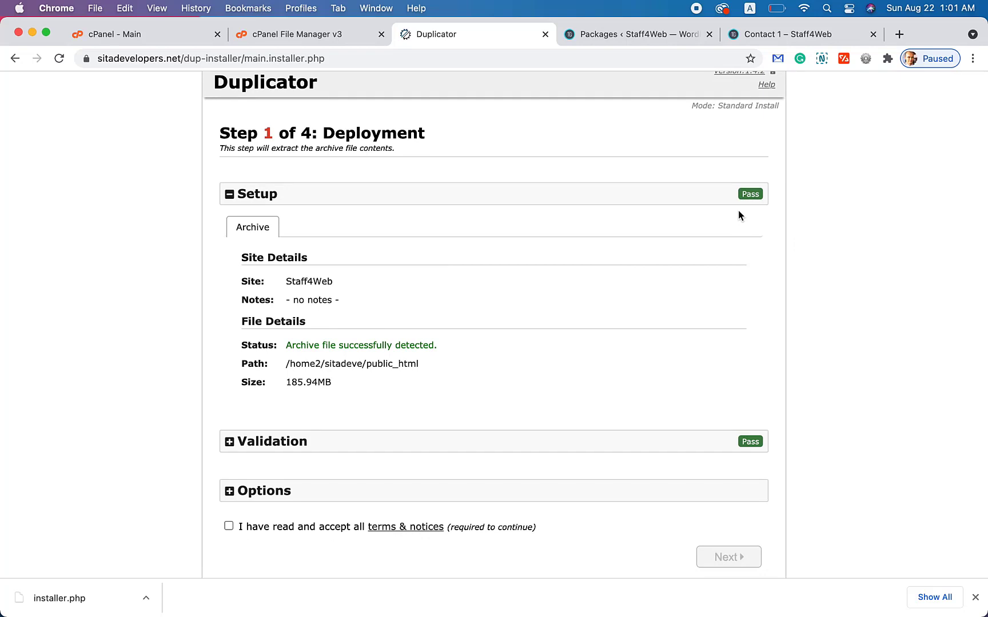
scroll(738, 210, down, 1)
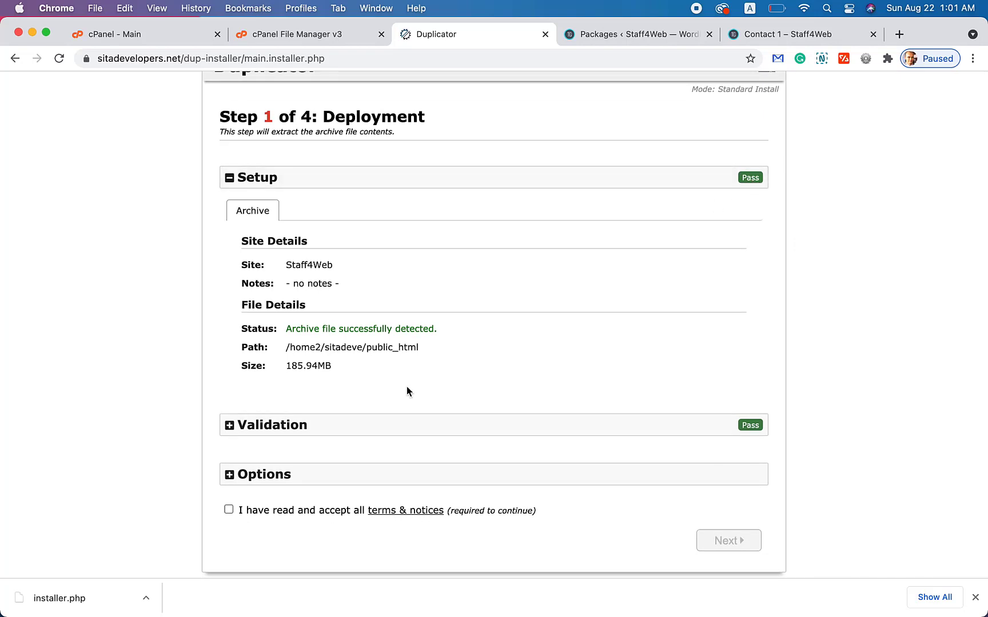
click(288, 479)
scroll(511, 340, down, 10)
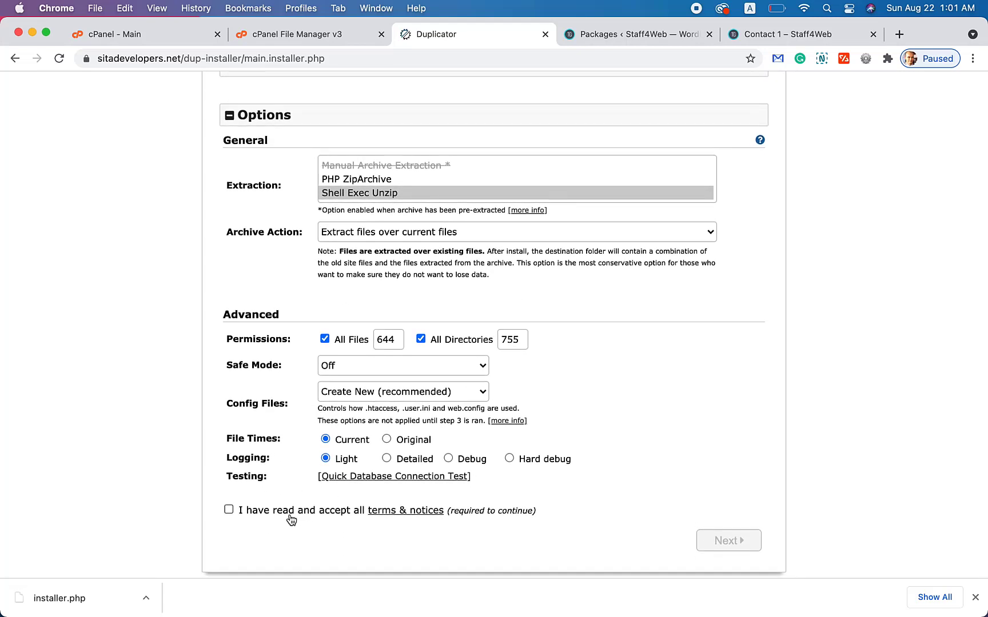
click(246, 513)
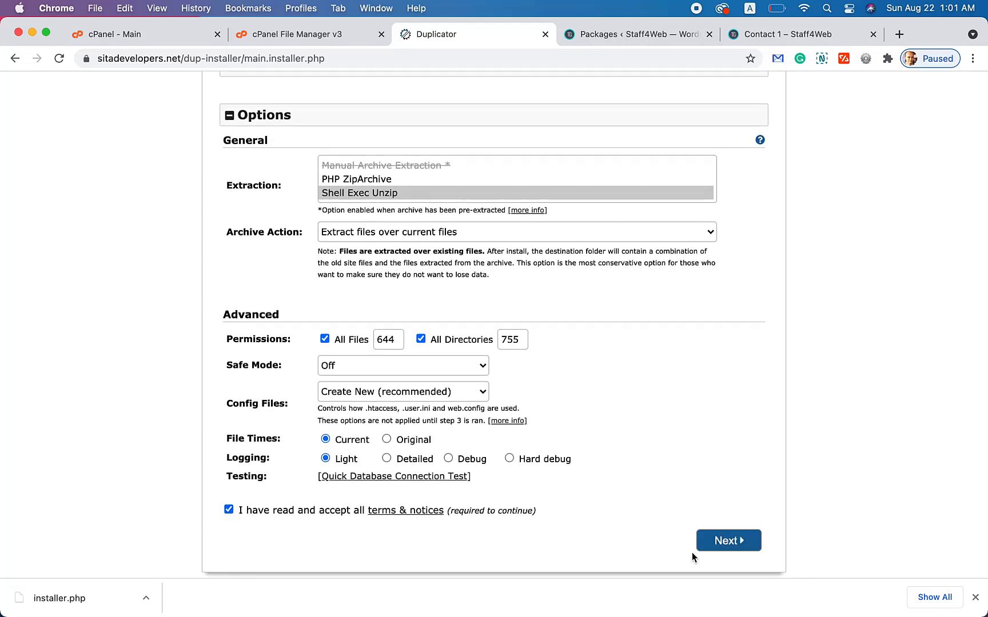
click(720, 549)
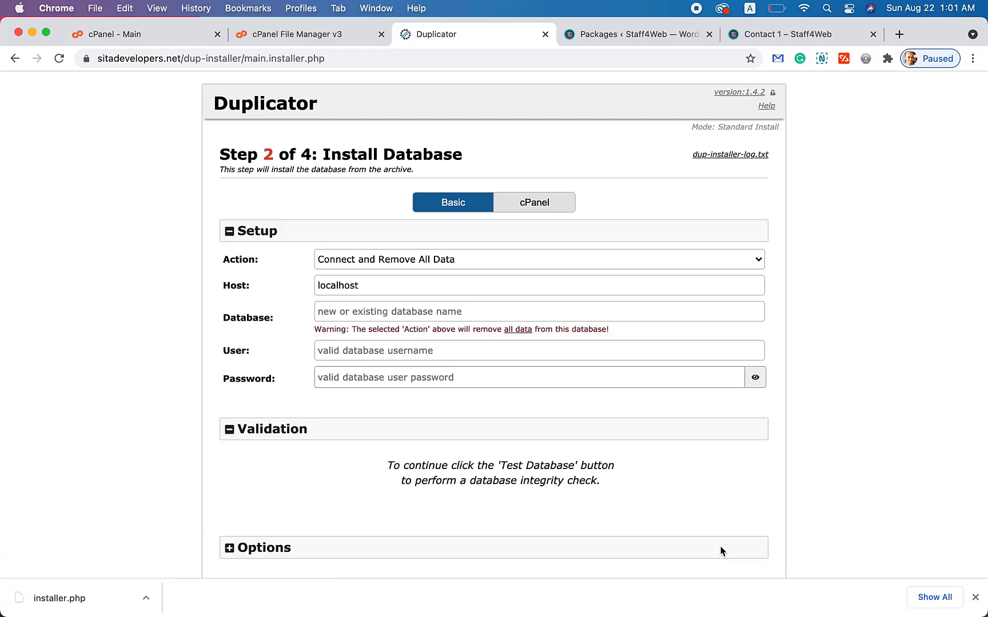
Copy the database name sitadeve_staffweb from the TextEdit note into the installer's Database field.
scroll(720, 551, down, 3)
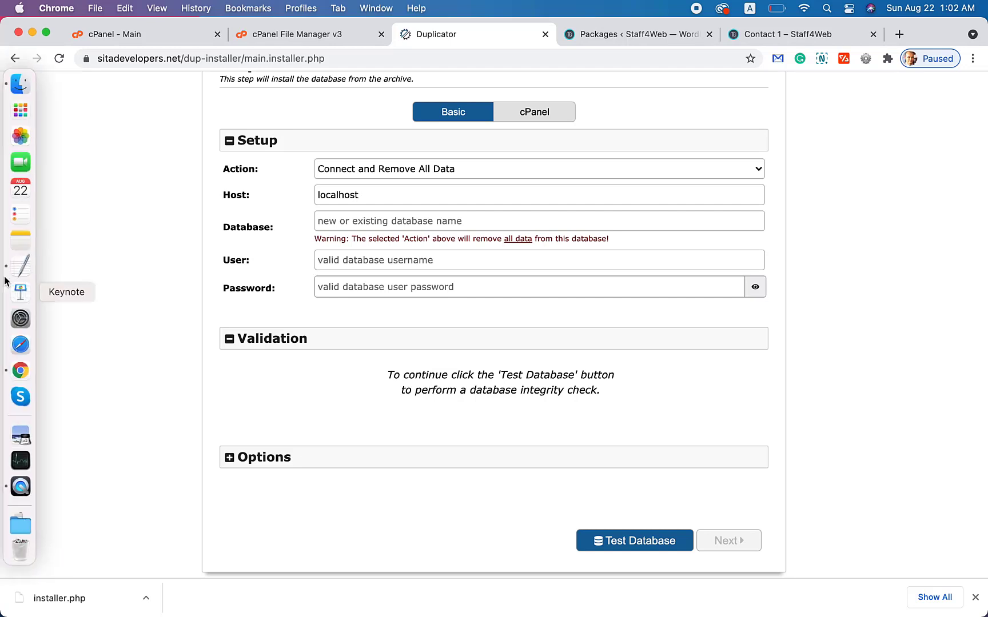
click(22, 266)
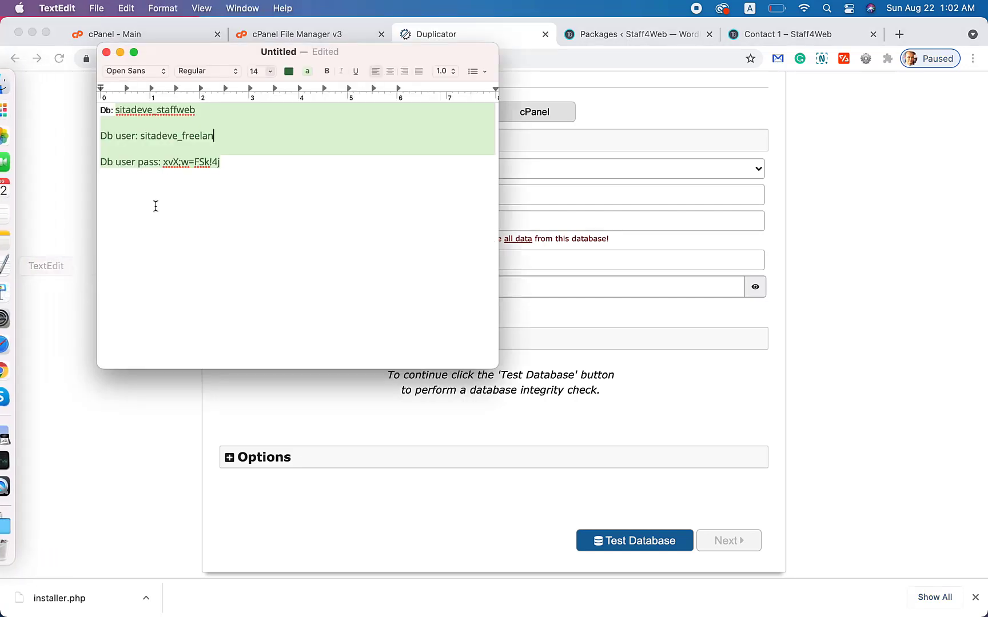
click(214, 138)
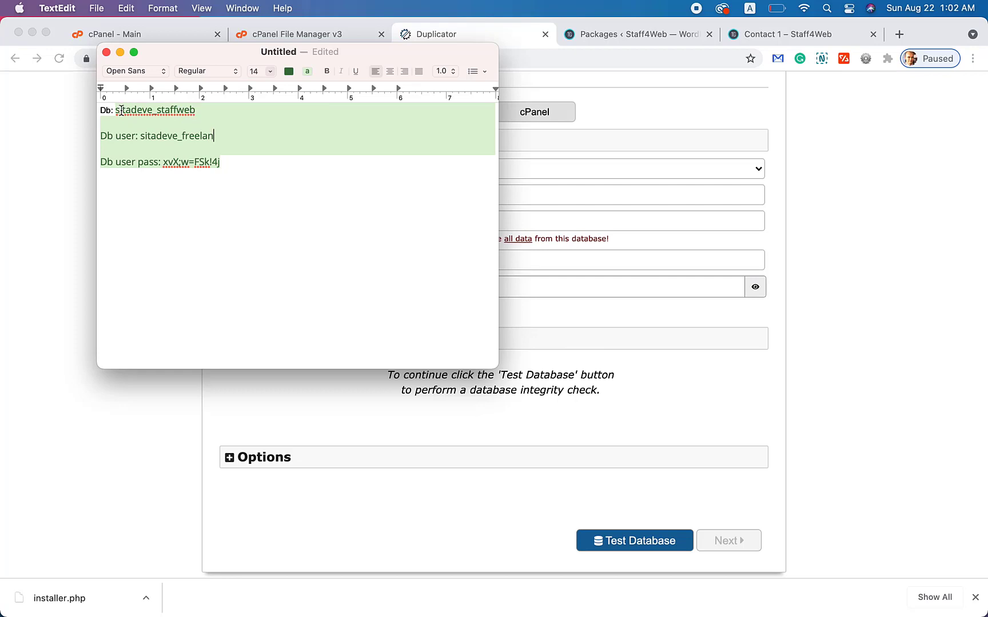
drag(198, 112, 117, 107)
key(super+c)
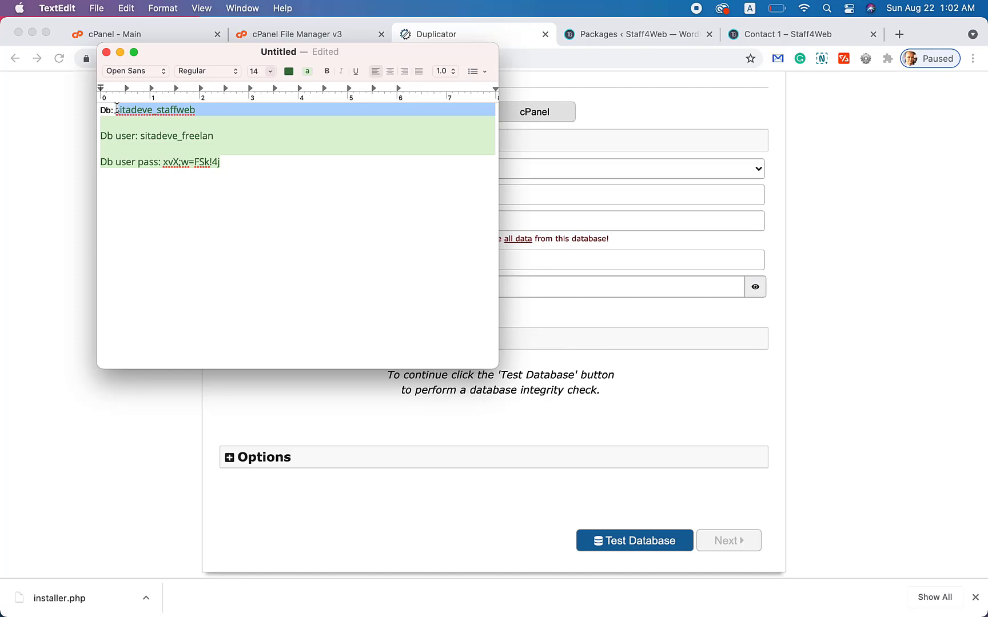
click(81, 153)
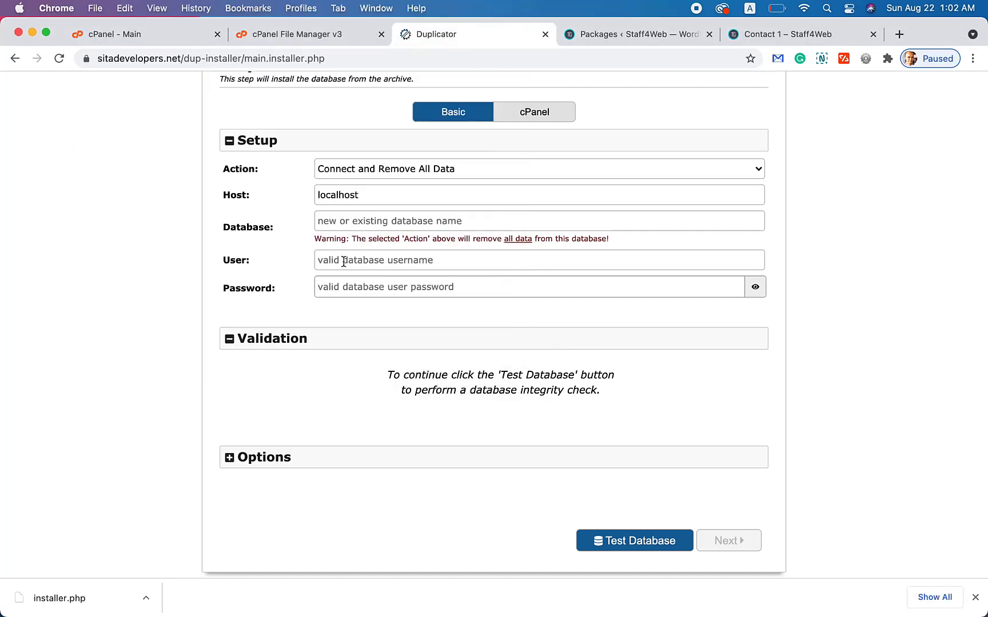
click(370, 227)
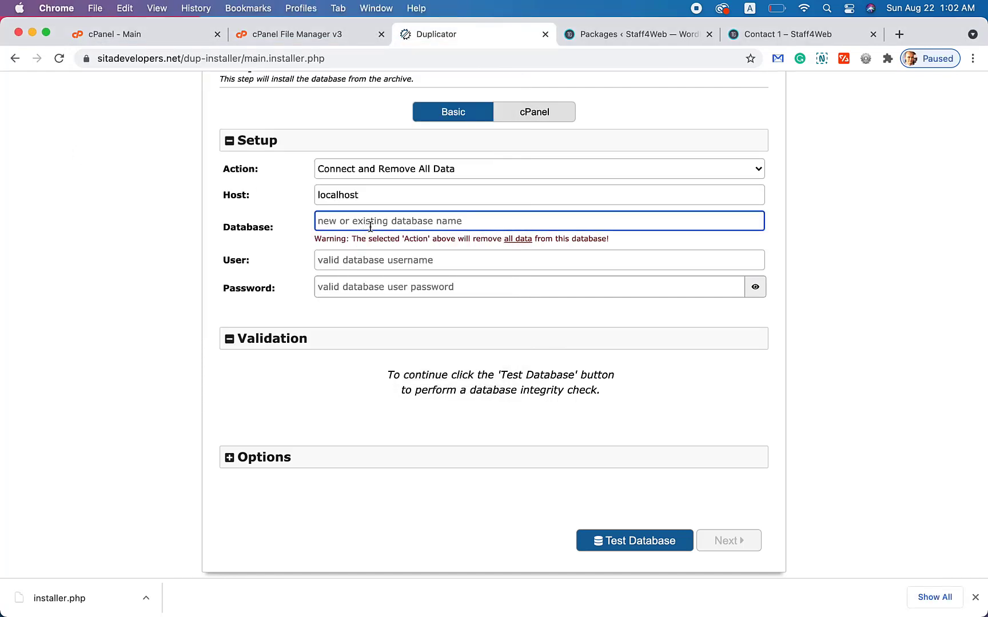
key(super+v)
mouse_move(5, 195)
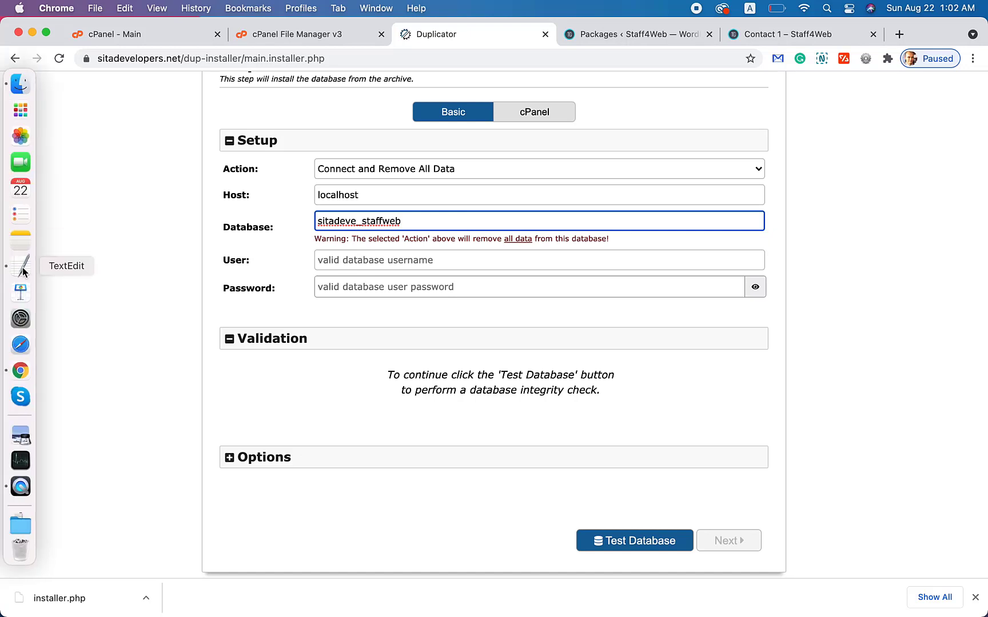
click(23, 272)
drag(213, 136, 142, 136)
key(super+c)
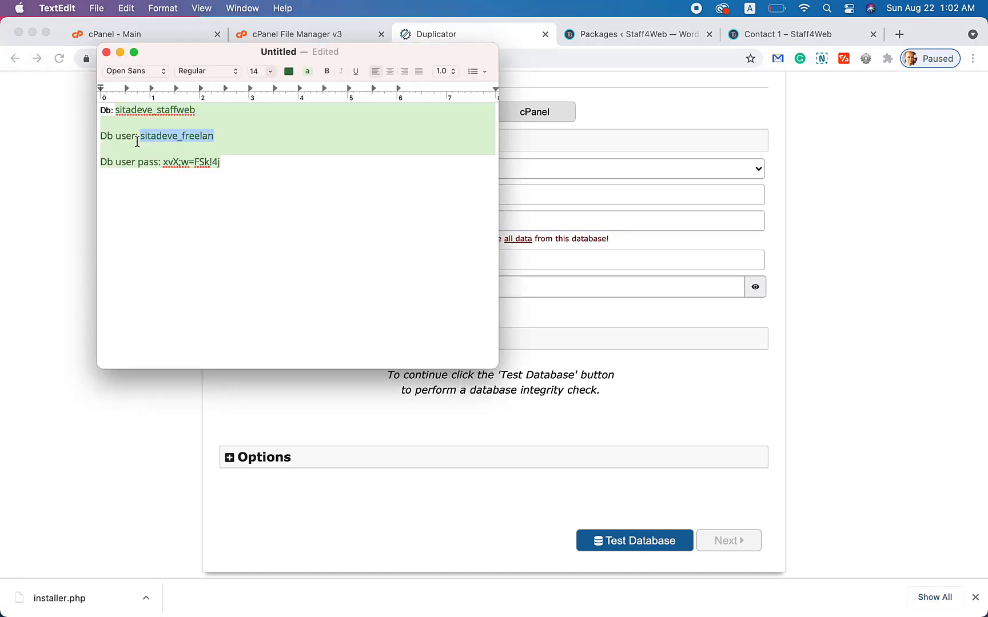
key(super+Tab)
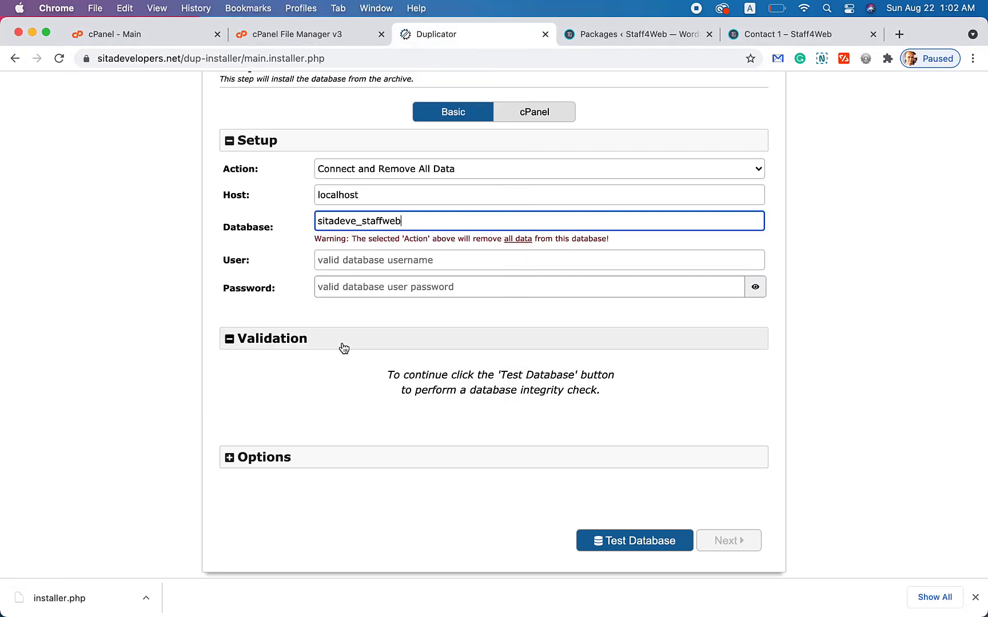
click(380, 259)
key(super+v)
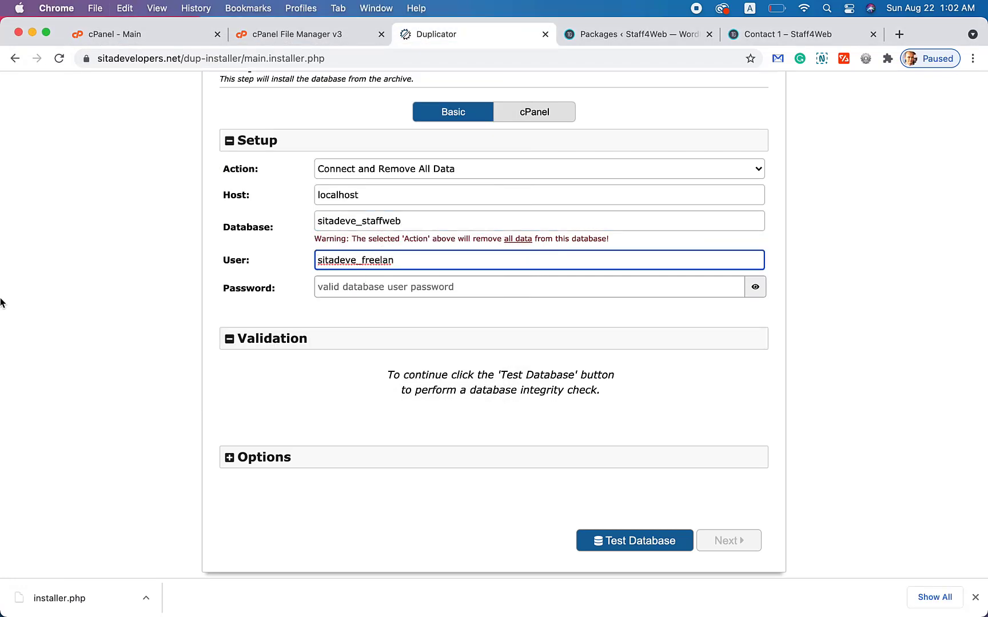
Copy the database user password from the TextEdit note into the installer's Password field.
mouse_move(1, 301)
click(23, 268)
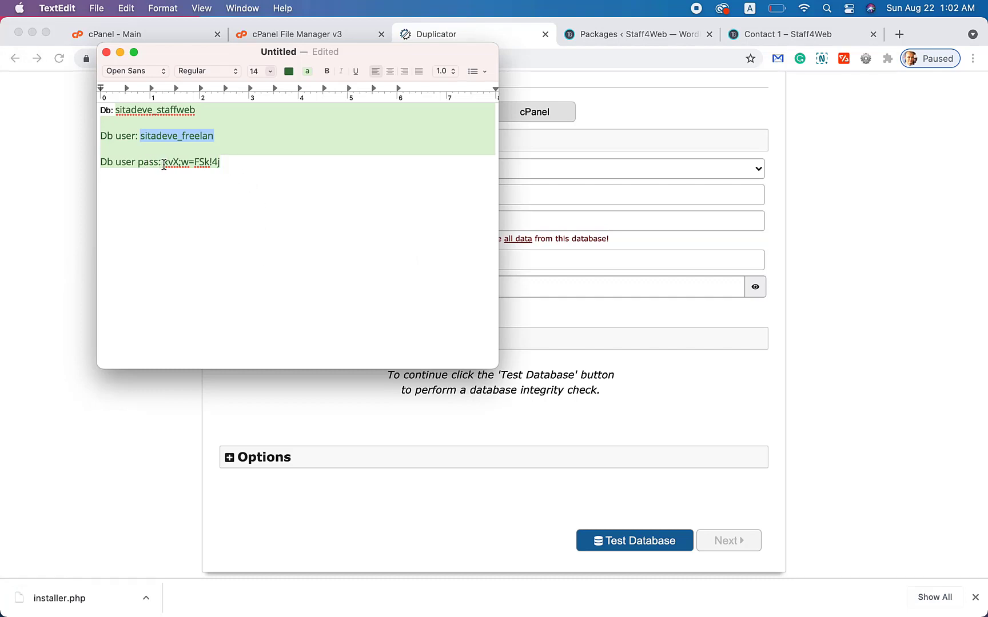
drag(163, 162, 220, 162)
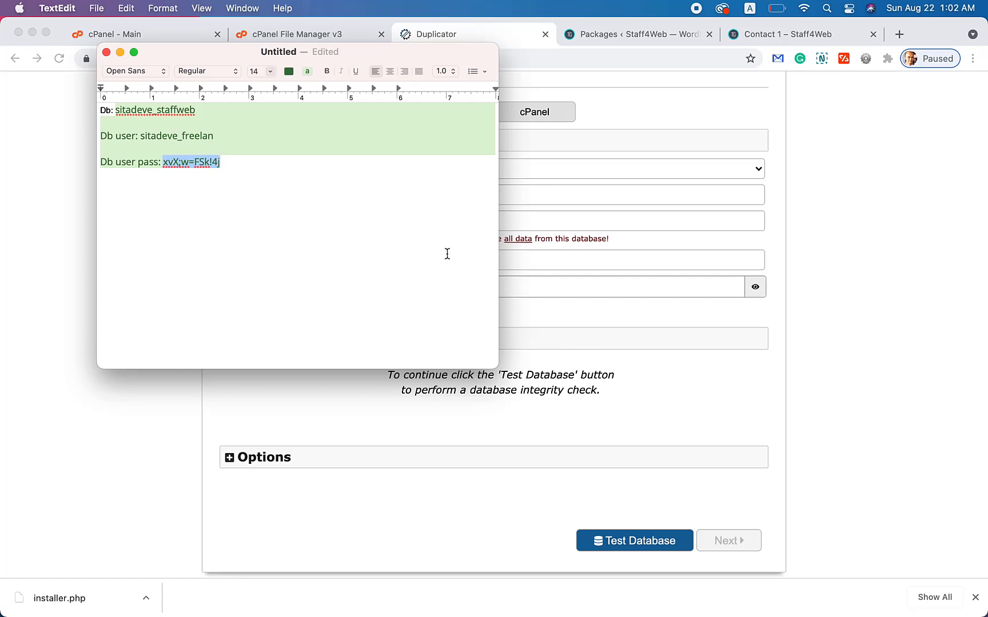
click(635, 313)
click(602, 292)
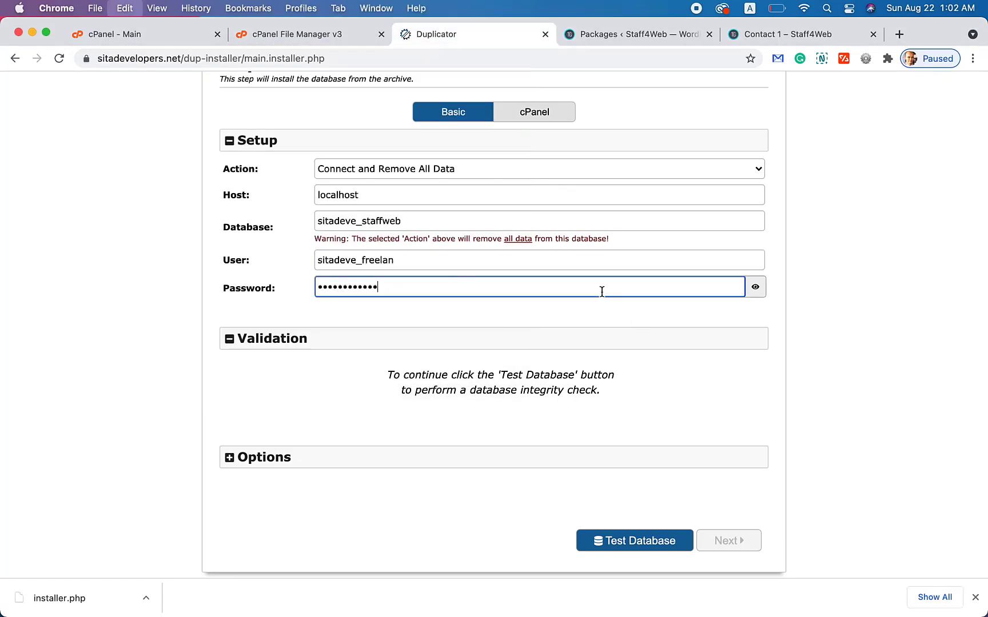
key(super+v)
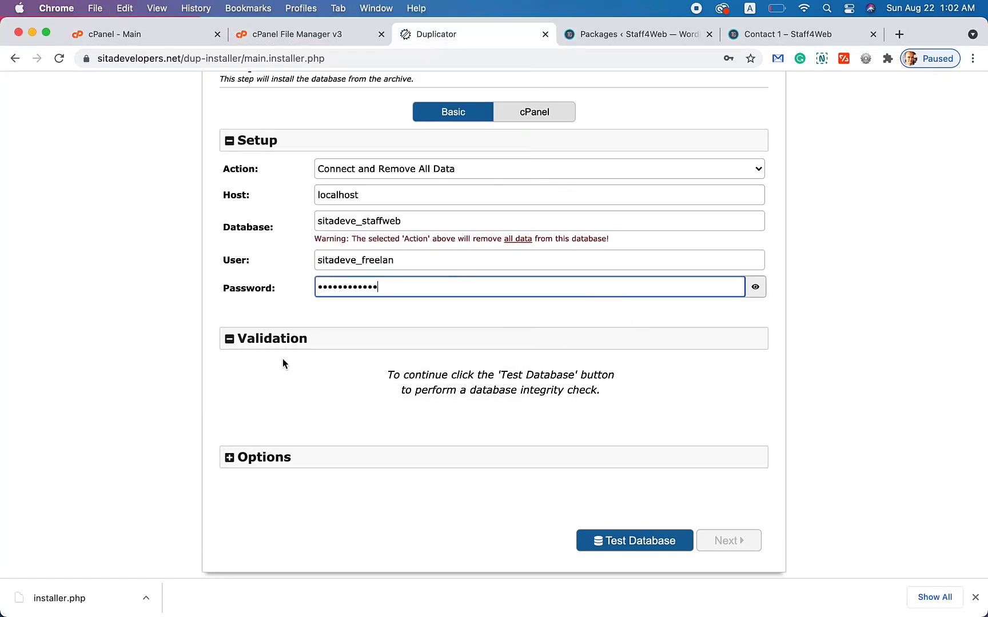
Test the database connection and run the Step 2 database installation, without saving the password in Chrome.
click(273, 343)
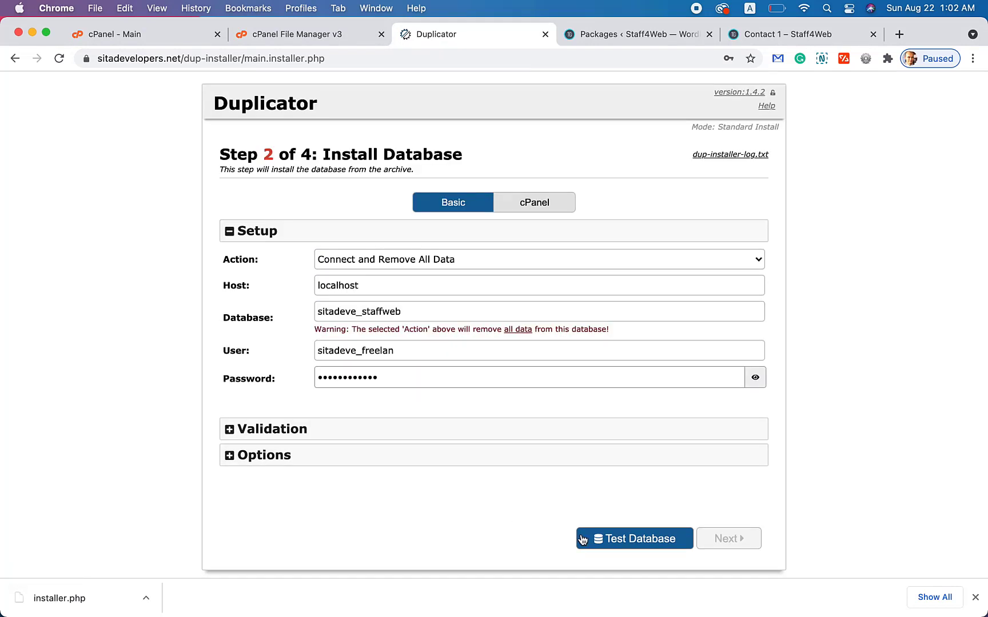
click(611, 539)
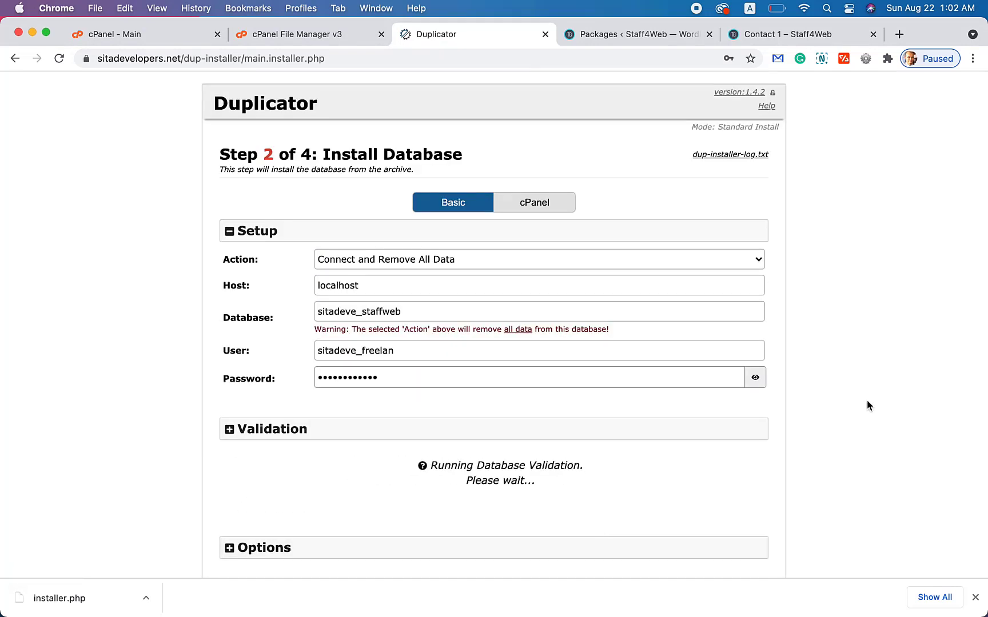
scroll(867, 402, down, 2)
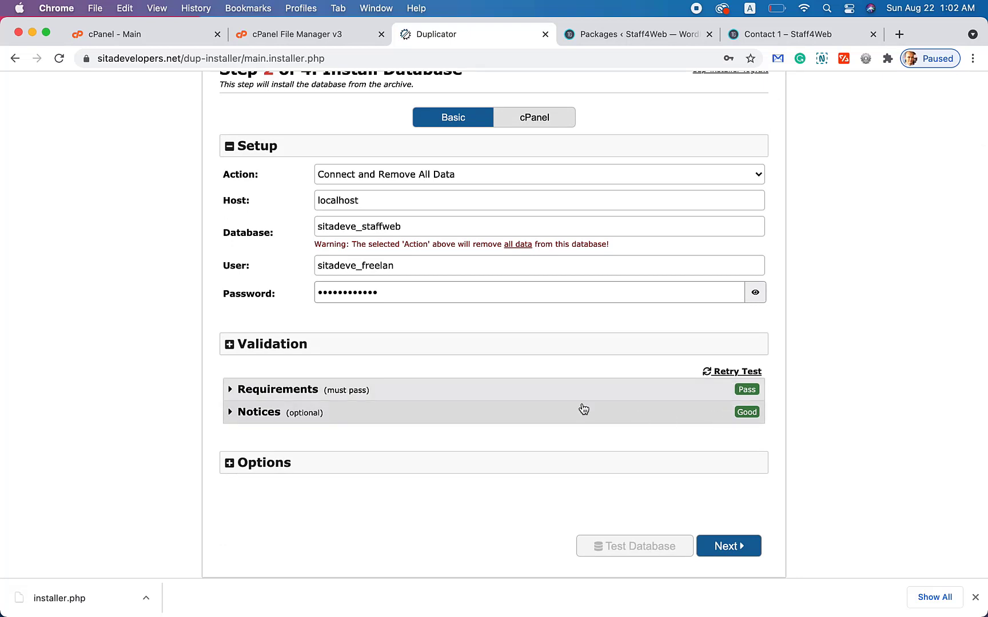
click(735, 555)
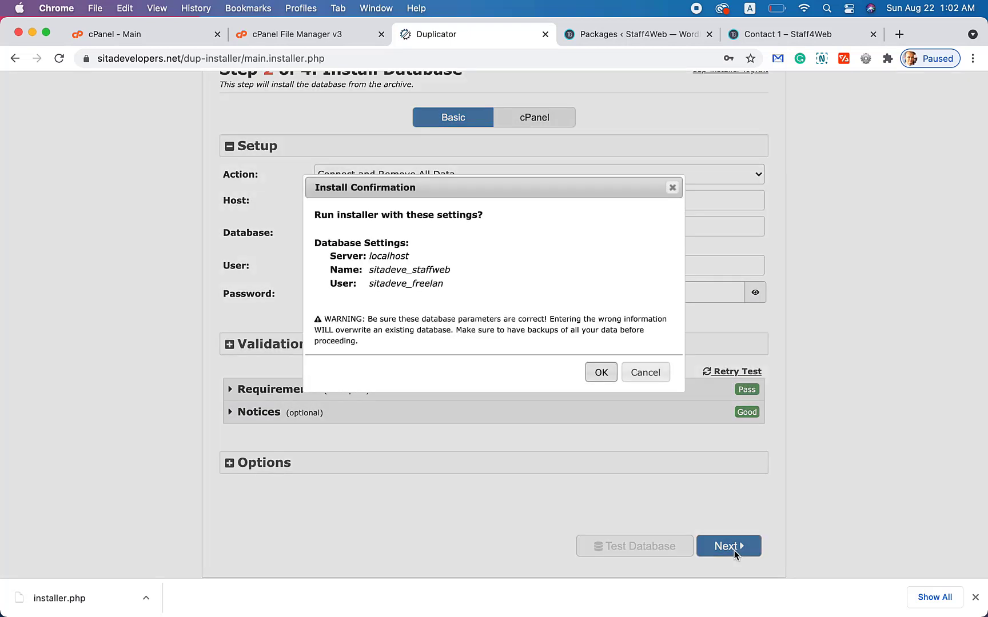
click(601, 377)
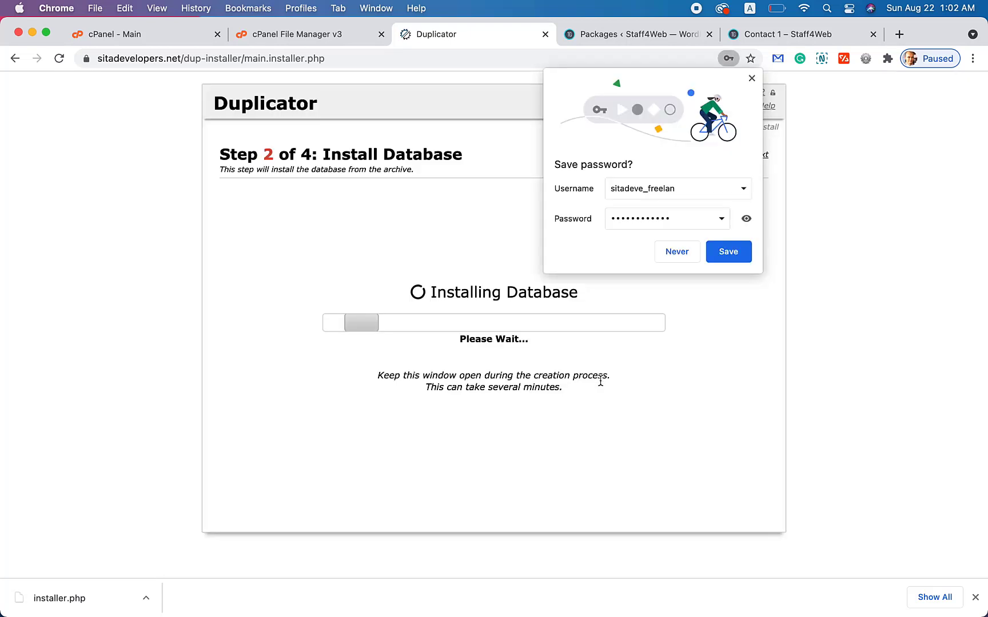
click(751, 78)
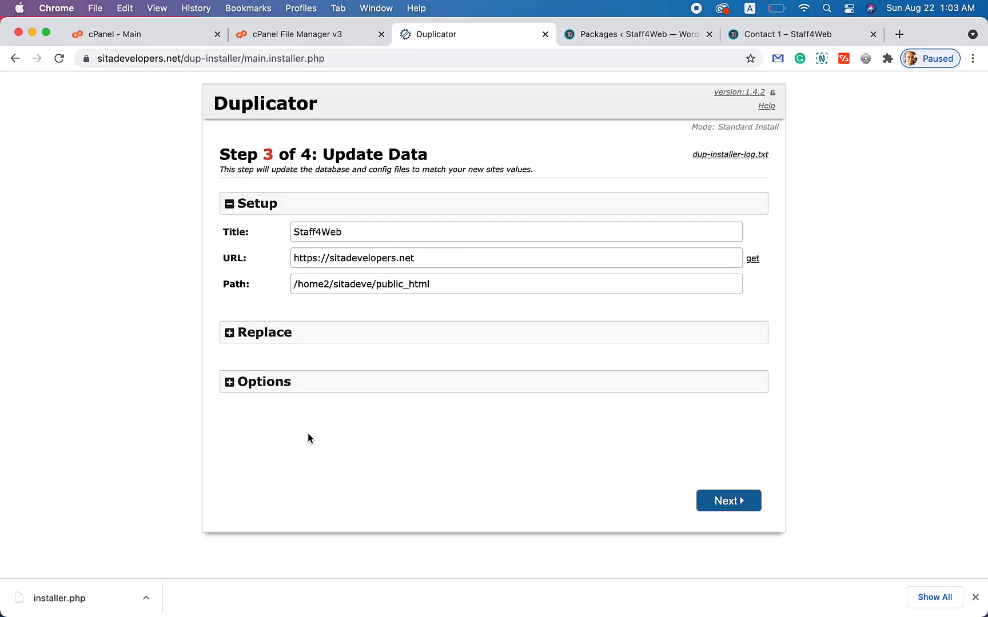
Check the Step 3 admin account options, leave the new account fields blank, and run the data update.
click(231, 388)
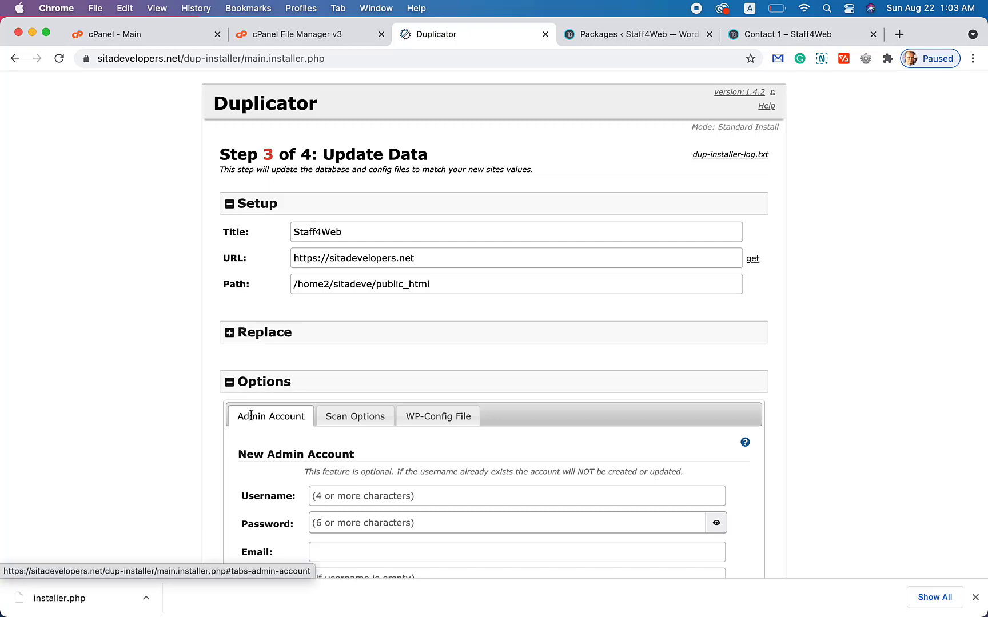
scroll(243, 412, down, 3)
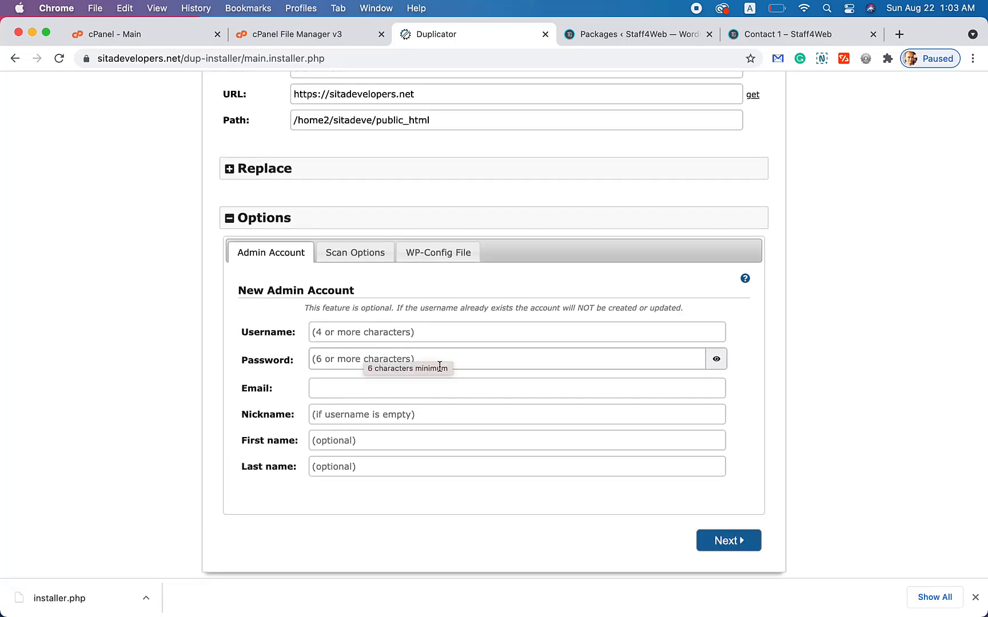
click(728, 545)
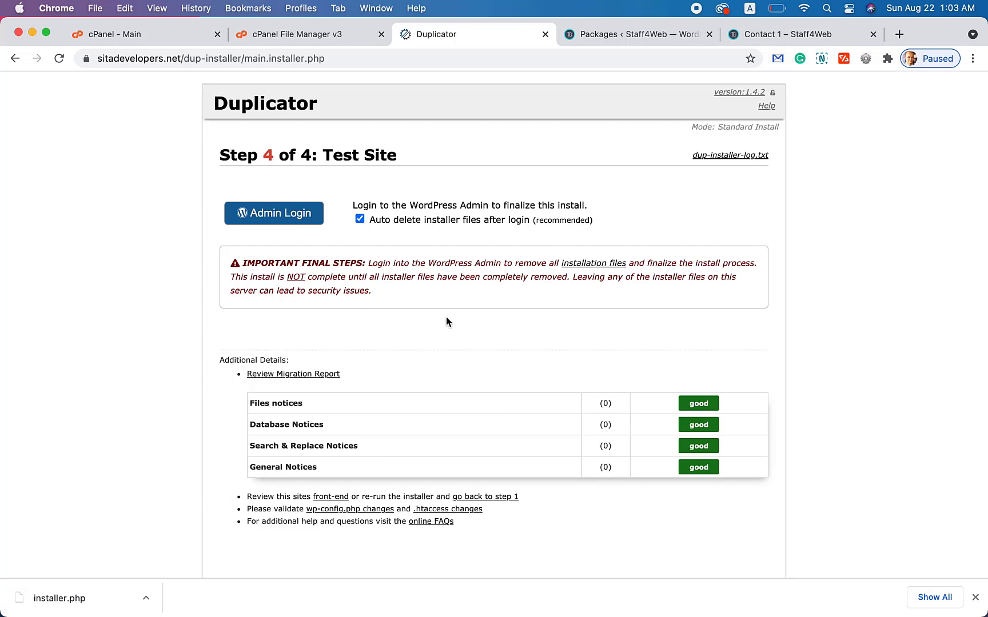
scroll(446, 317, down, 2)
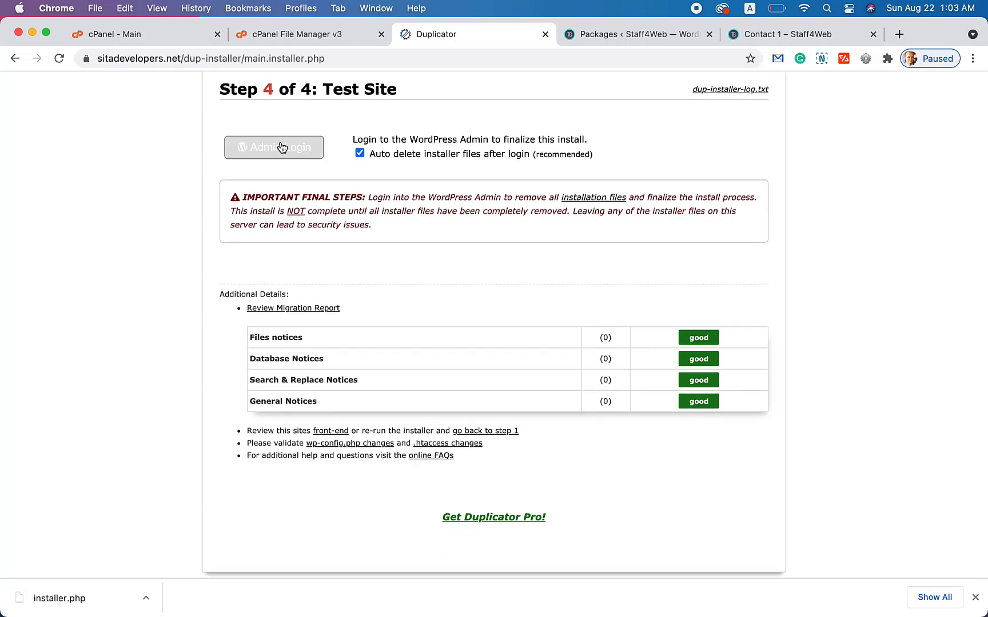
click(288, 150)
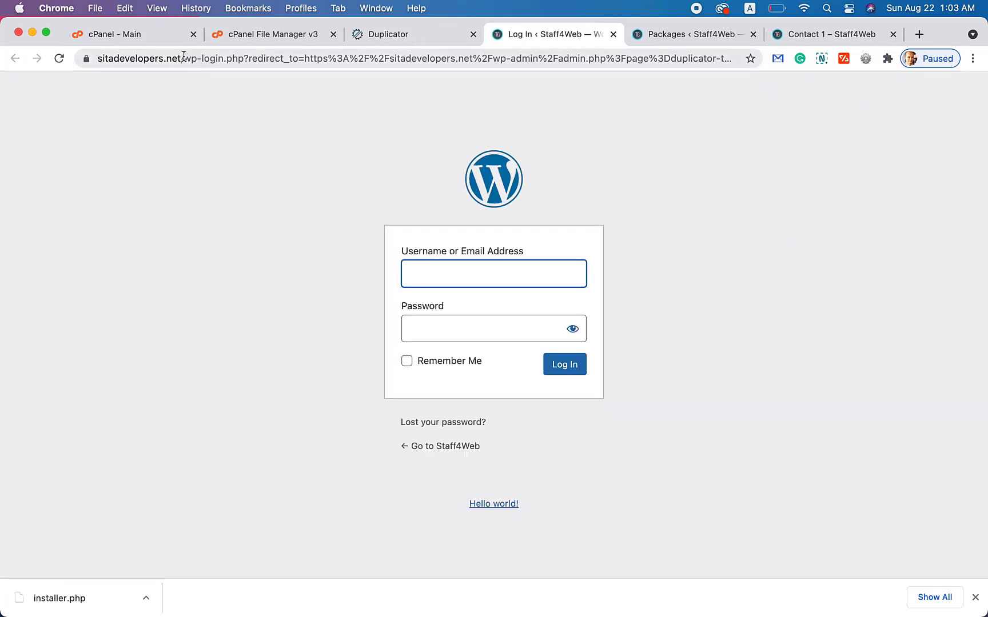
drag(183, 58, 80, 63)
key(super+c)
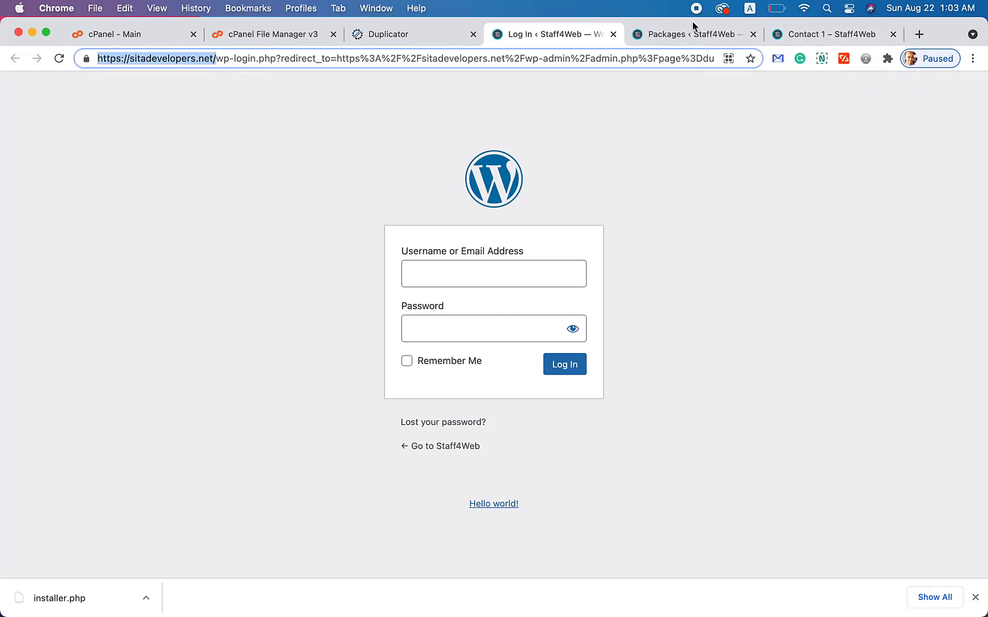
click(915, 34)
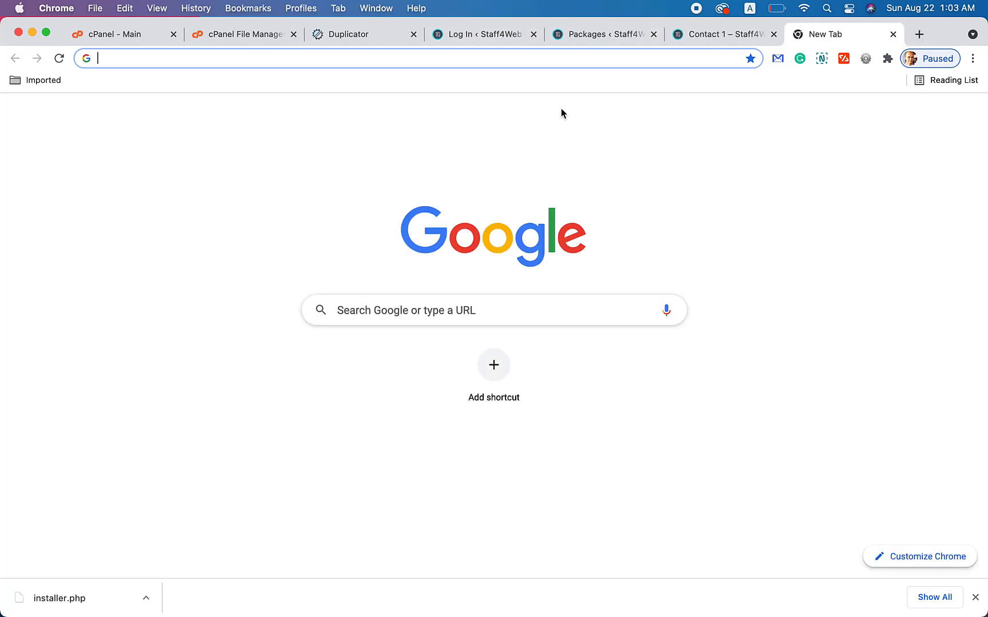
key(super+v)
key(Return)
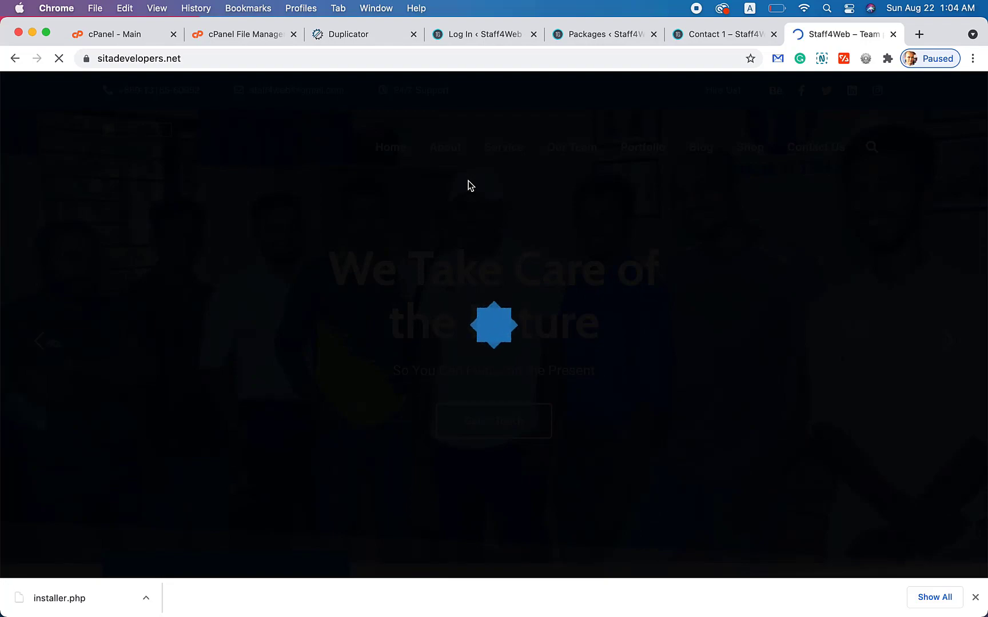
Examine the migrated site's home page and Contact Us page, and return to the home page.
scroll(468, 184, down, 20)
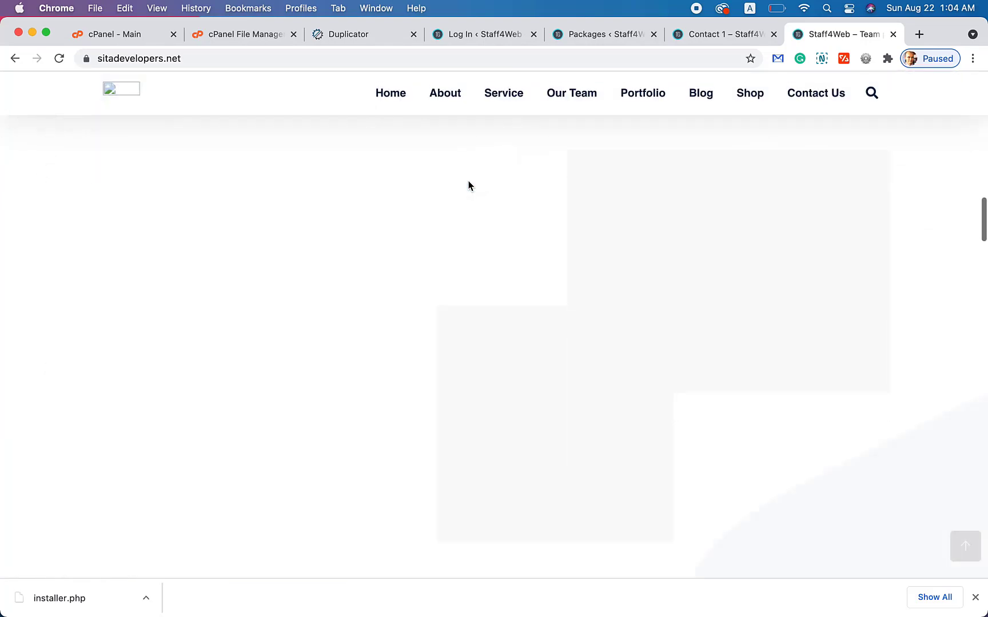
scroll(468, 186, down, 10)
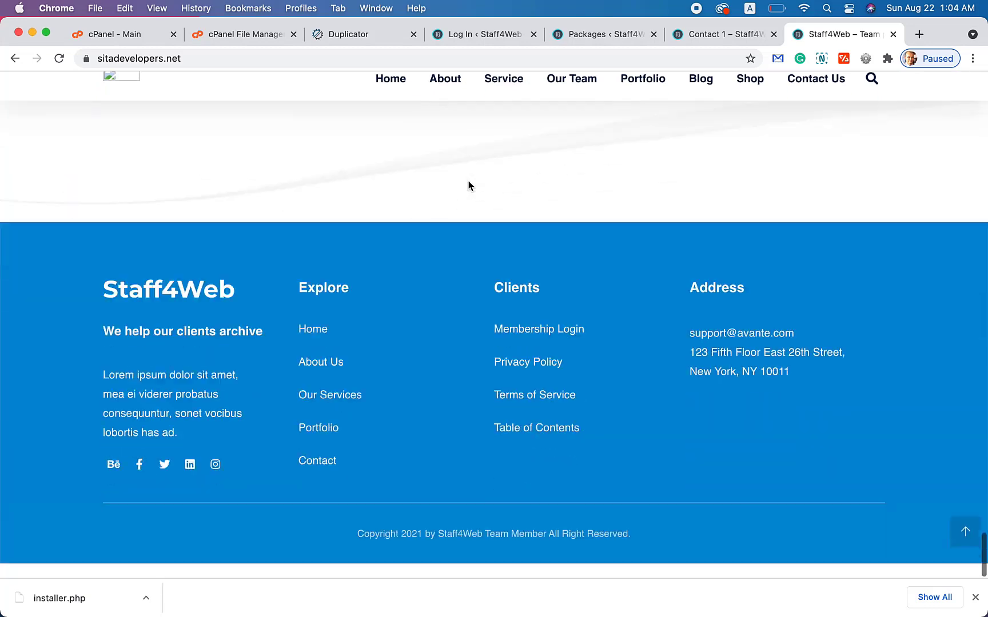
scroll(468, 185, up, 15)
scroll(469, 185, up, 10)
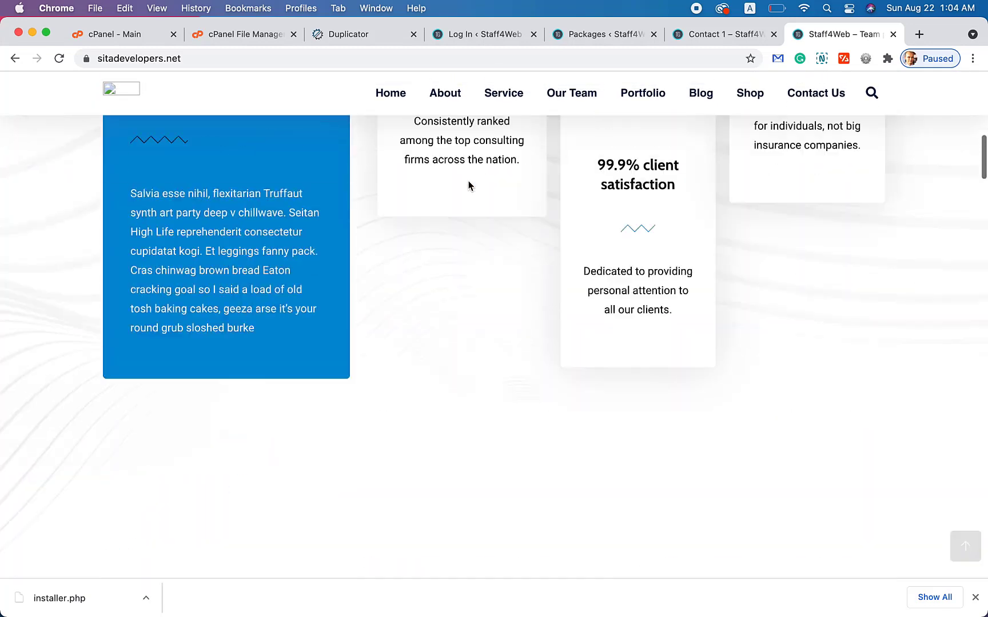
click(818, 99)
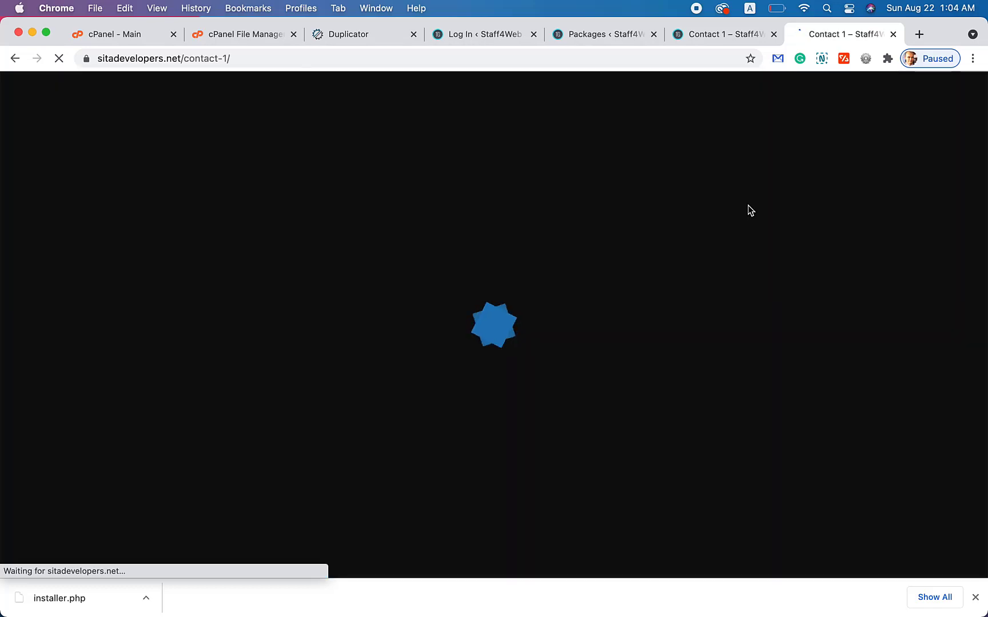
scroll(576, 261, down, 20)
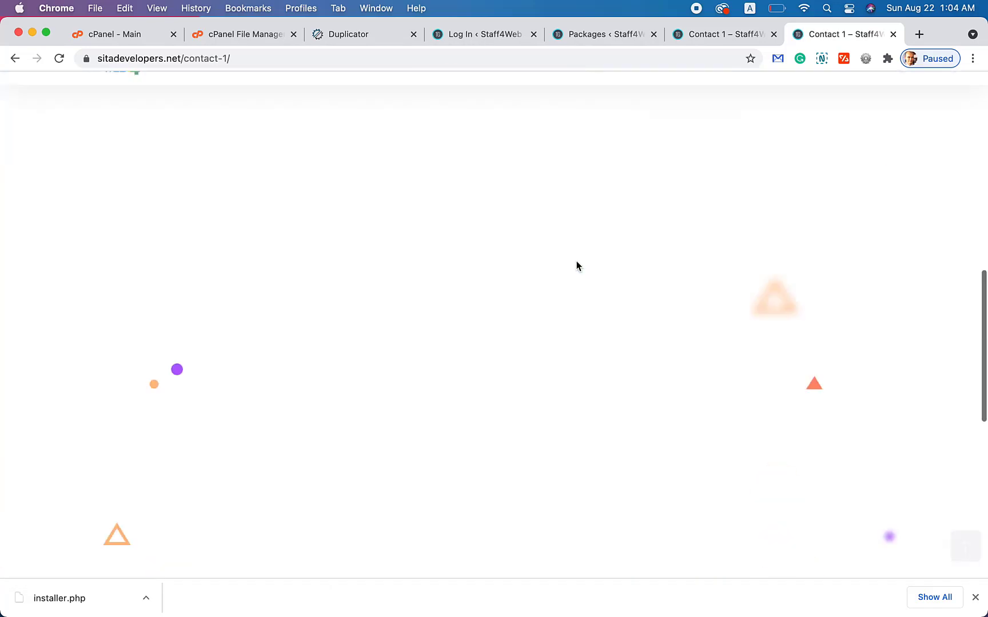
scroll(576, 261, up, 20)
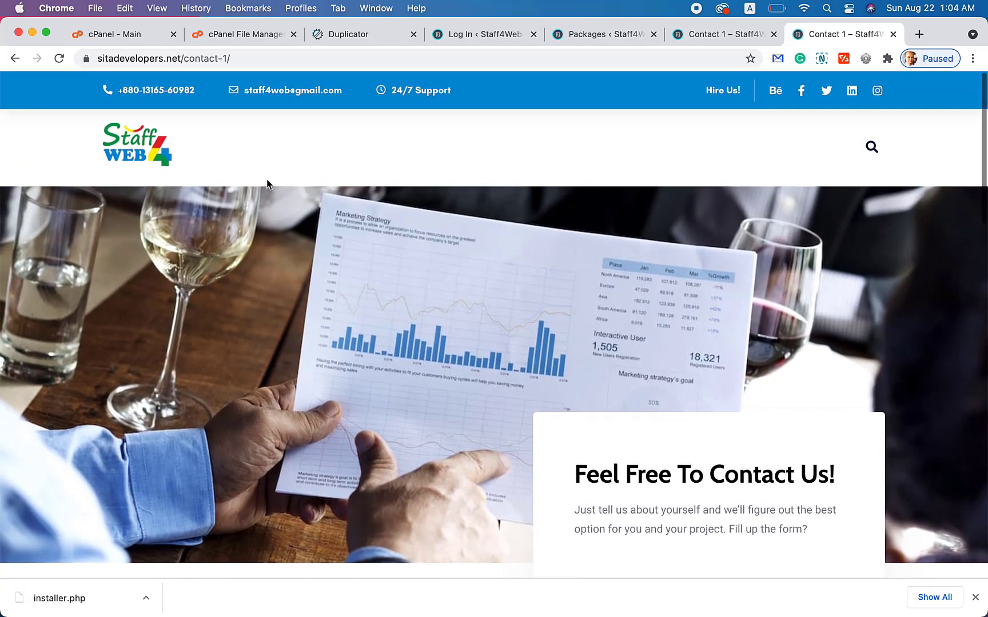
click(131, 144)
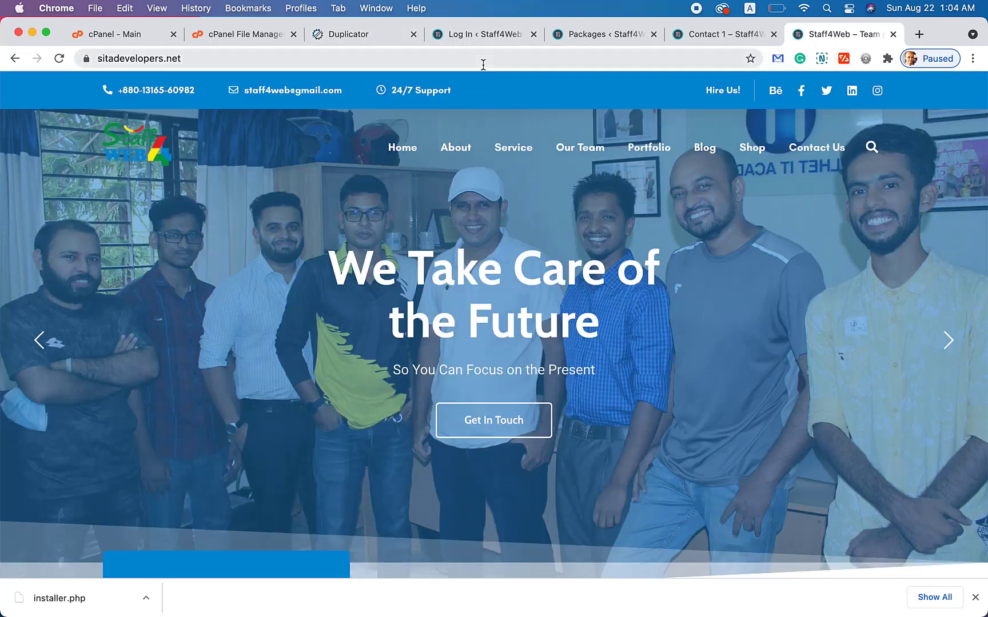
click(352, 65)
click(352, 64)
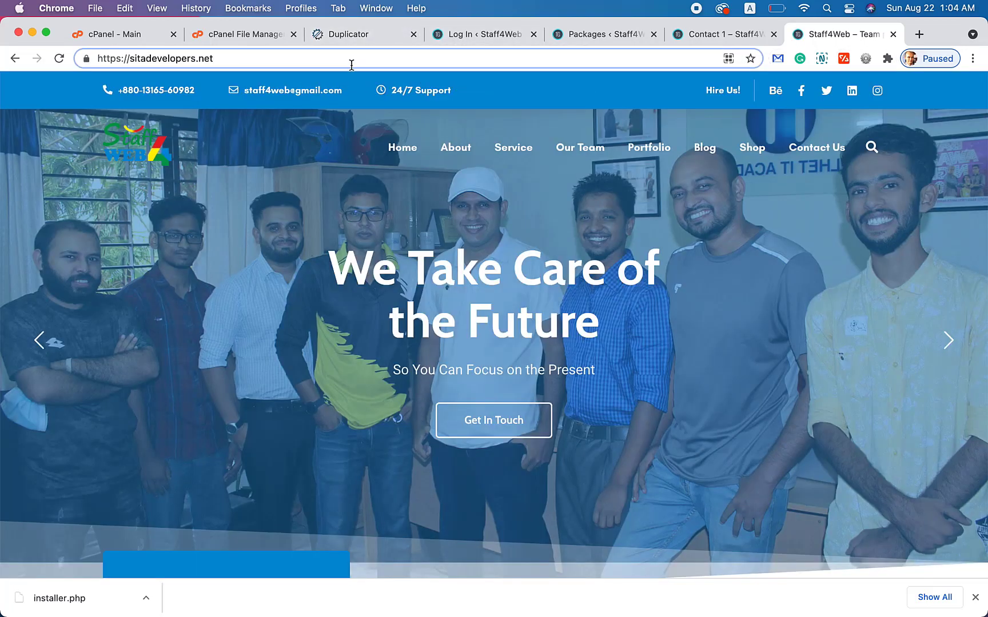
text(/wp-adm)
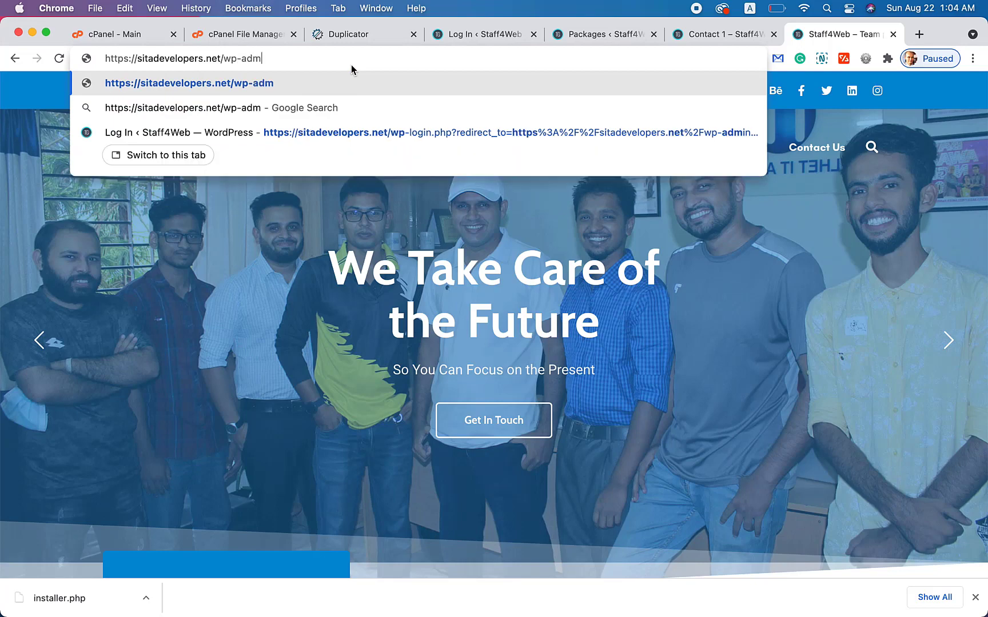
text(in)
key(Return)
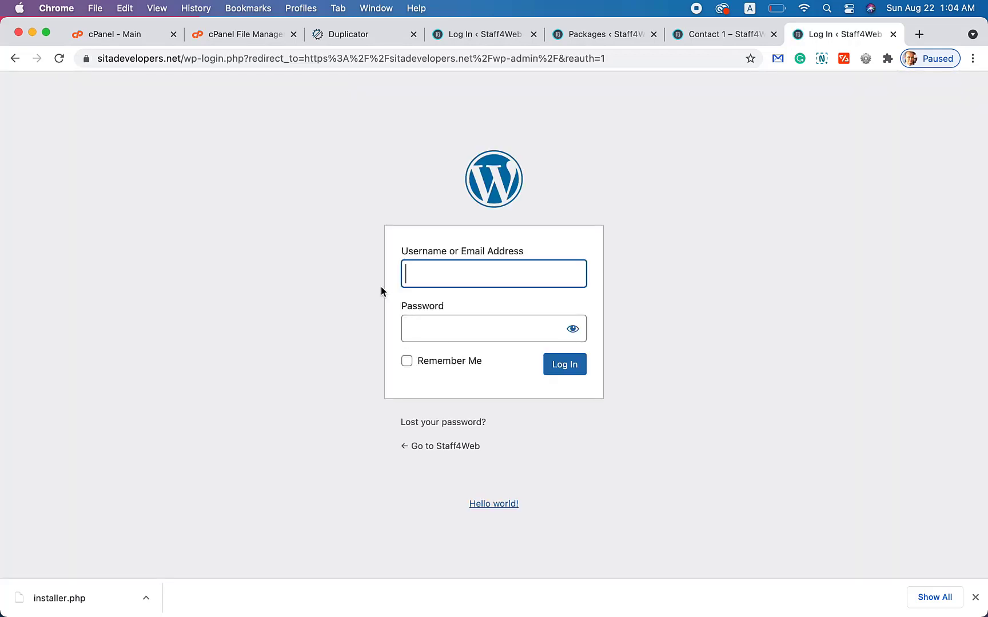
Log in to the migrated site's WordPress admin with the username staff4web and the account password.
text(S)
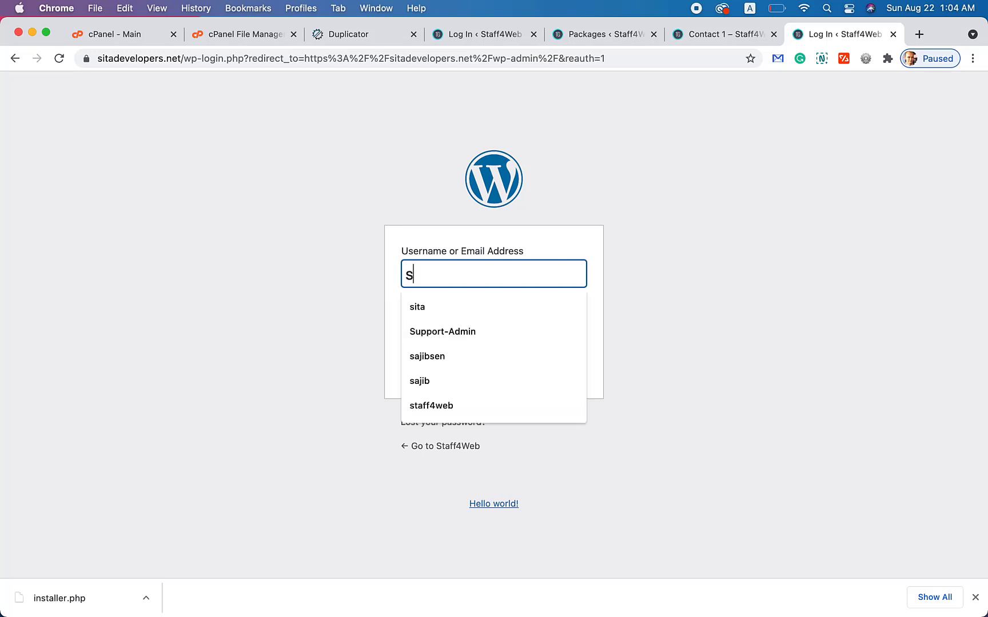
text(taf)
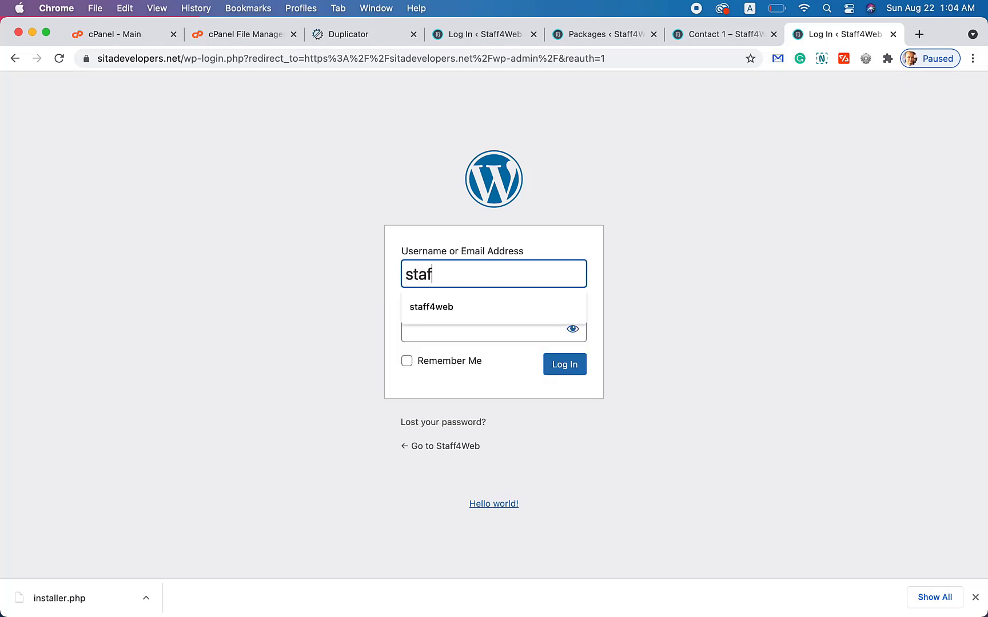
click(430, 314)
click(429, 329)
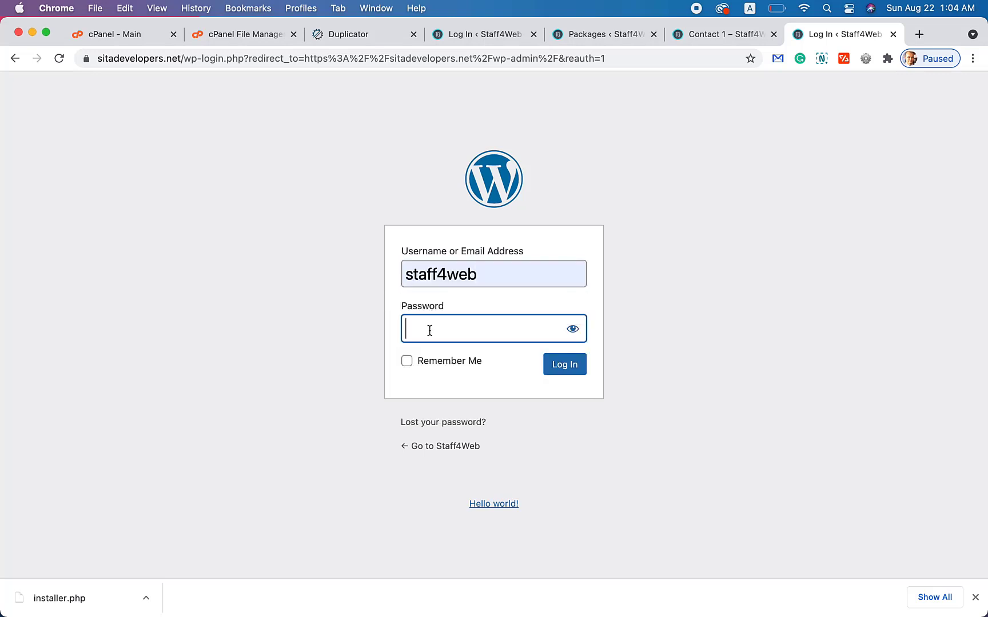
text(******)
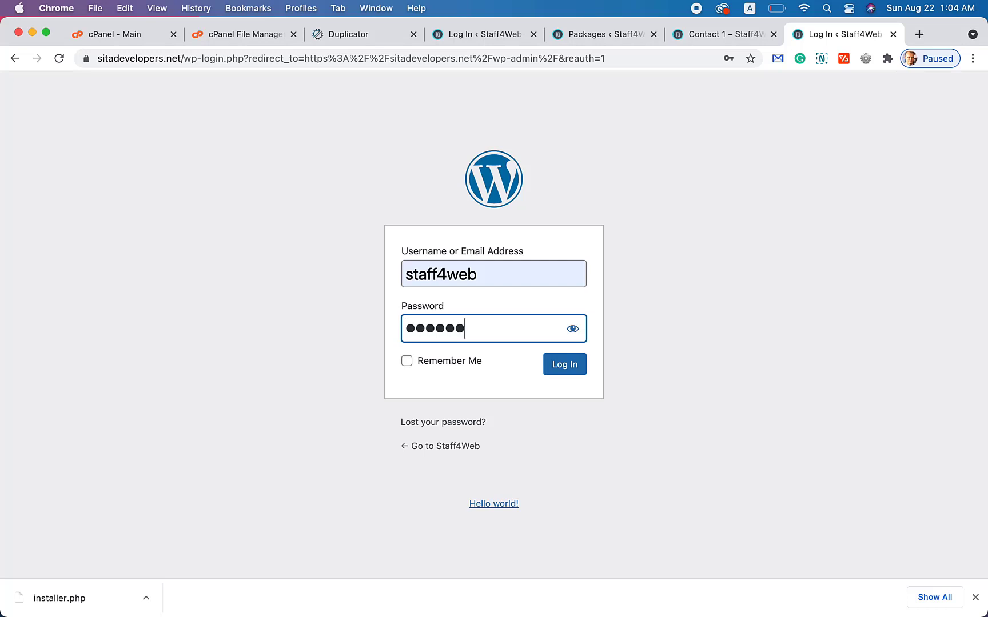
click(574, 368)
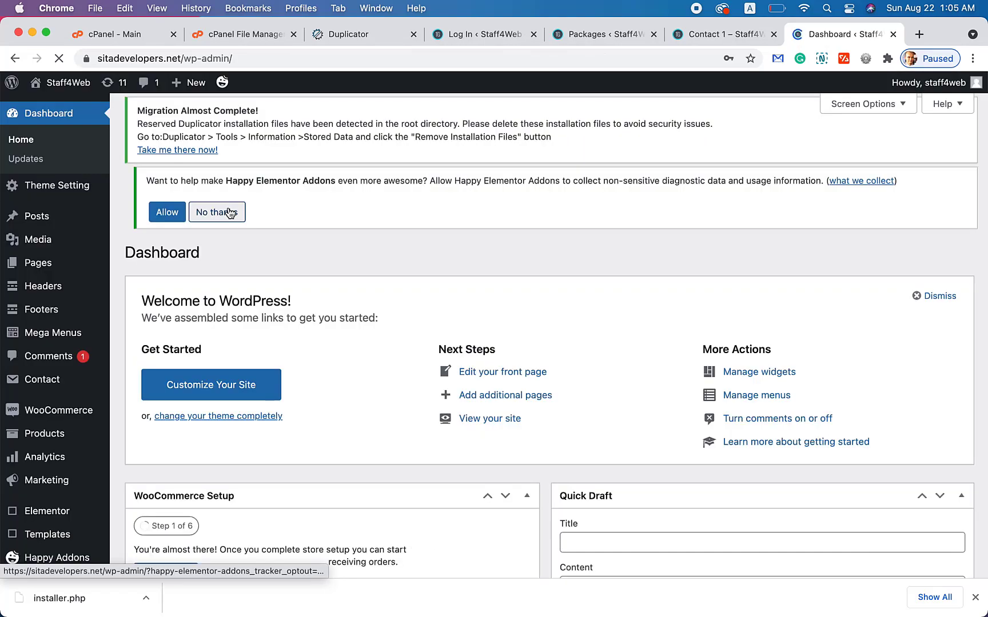
Examine the migrated site's WordPress dashboard widgets and admin menu, including the Plugins entries.
scroll(17, 332, down, 9)
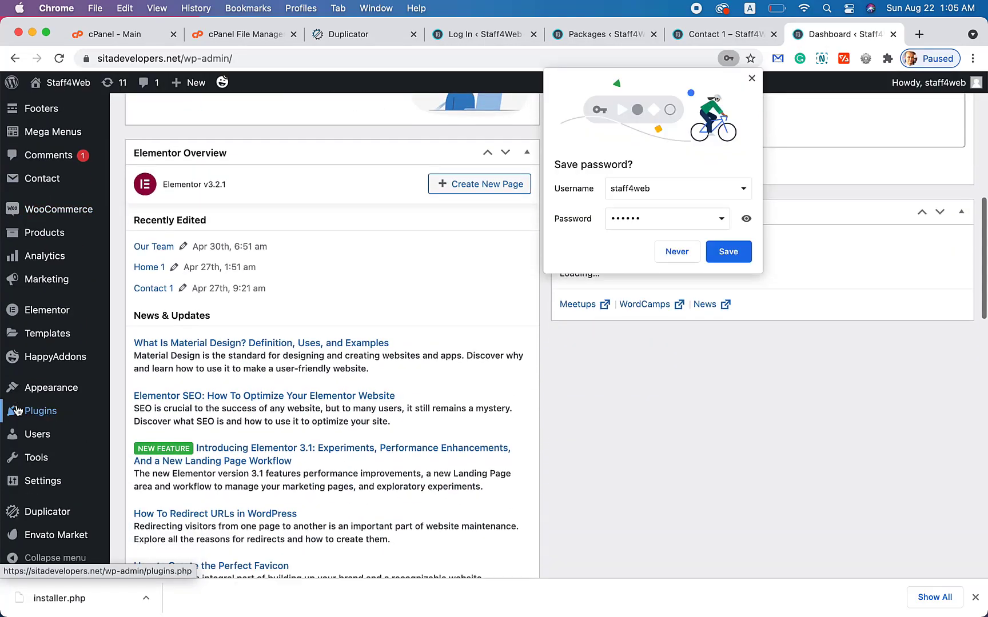
scroll(16, 410, down, 7)
mouse_move(51, 412)
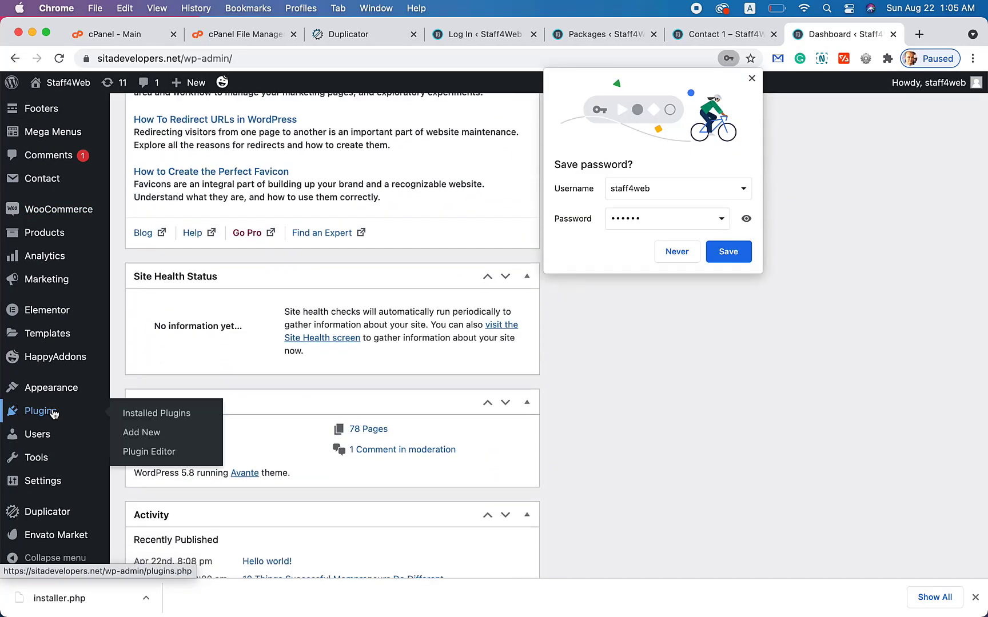
scroll(46, 411, up, 1)
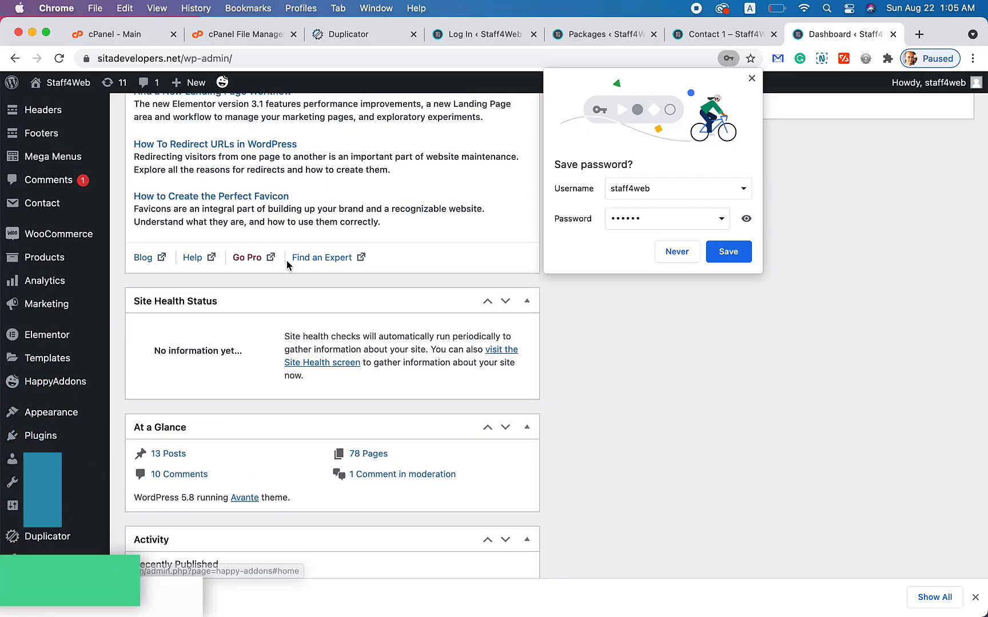
scroll(287, 265, up, 15)
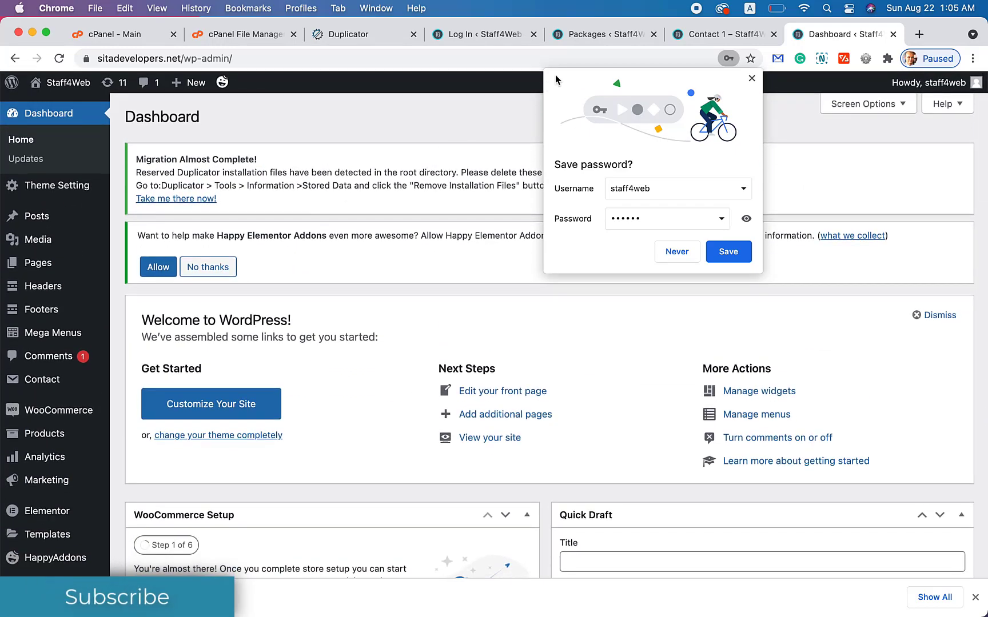
Review the original staff4web.com home page down to its portfolio section for comparison, and close its tab.
click(693, 35)
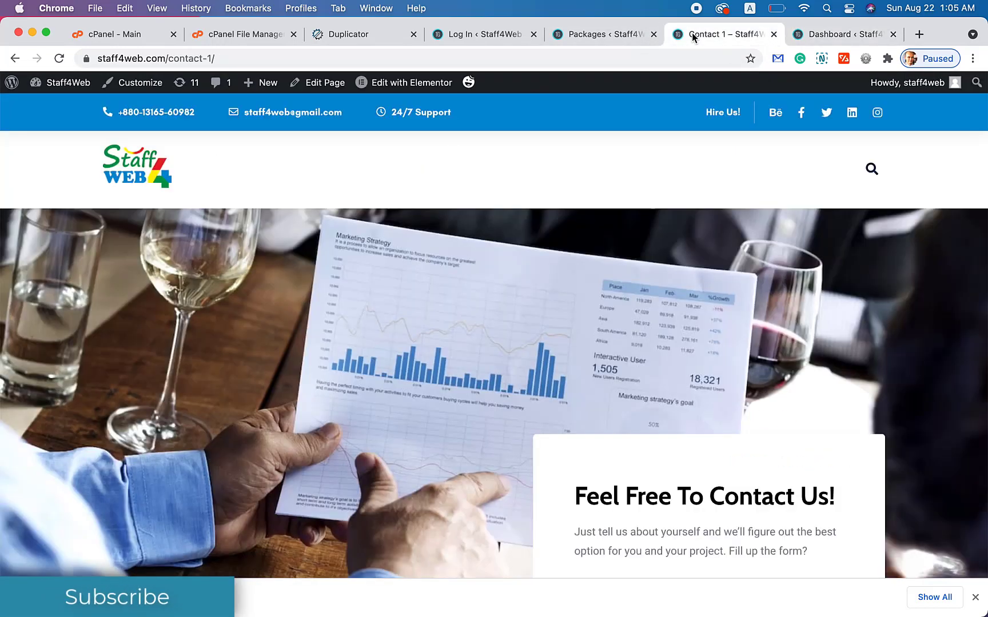
click(159, 166)
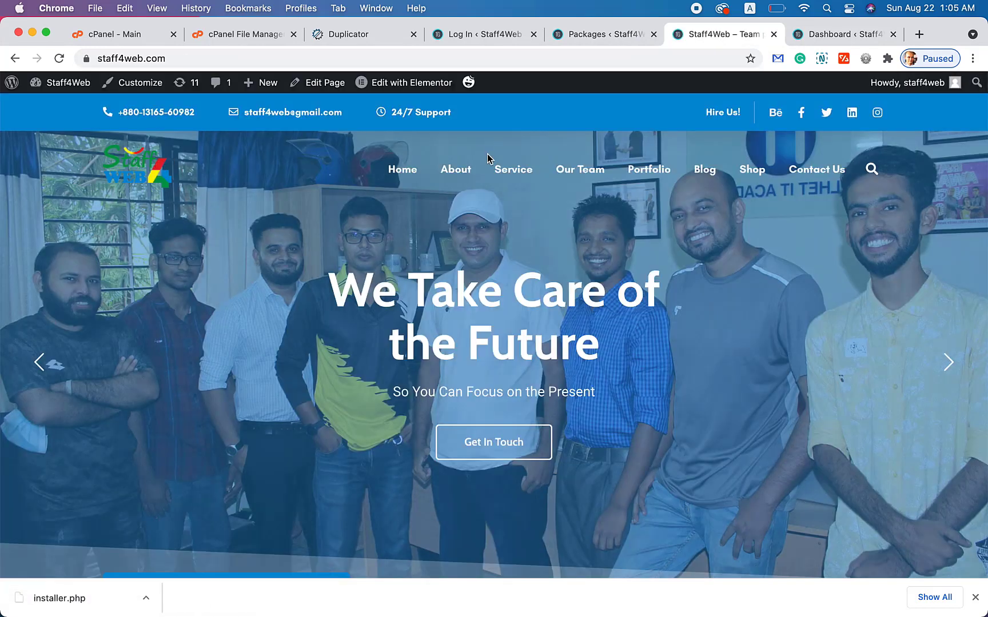
scroll(521, 320, down, 10)
scroll(521, 325, down, 10)
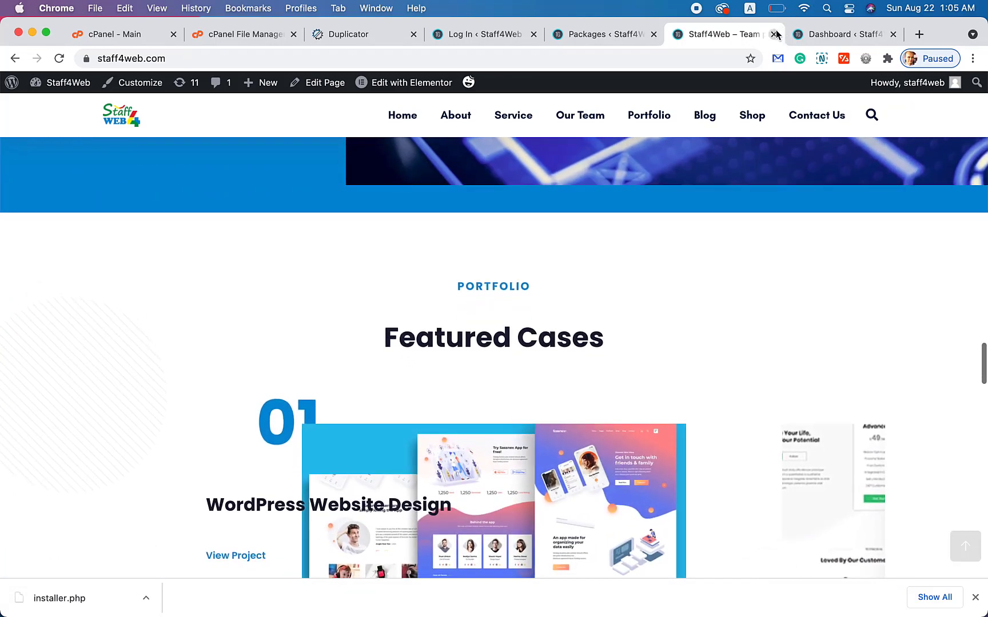
click(774, 34)
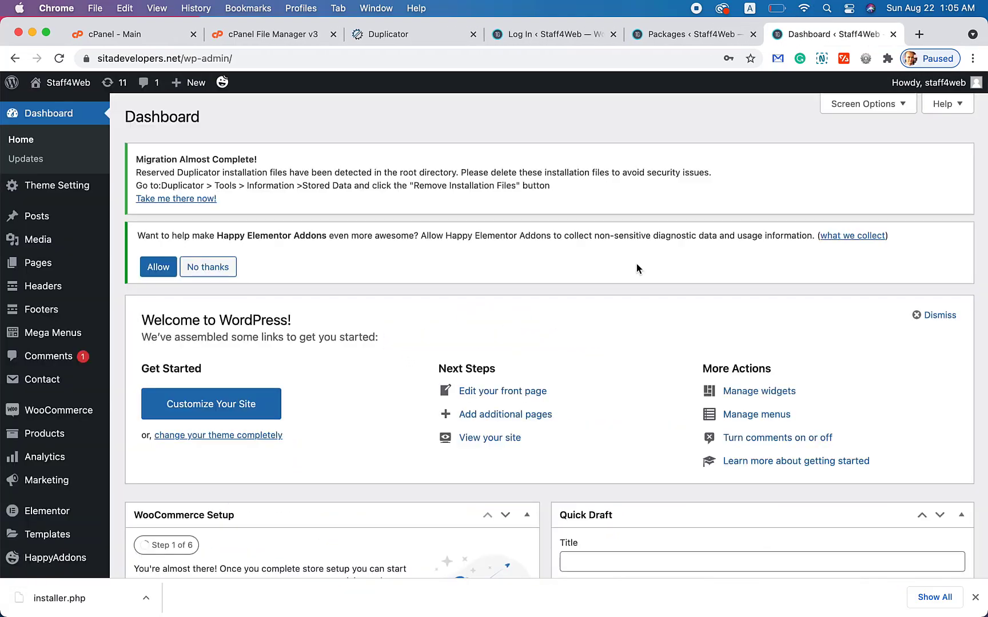